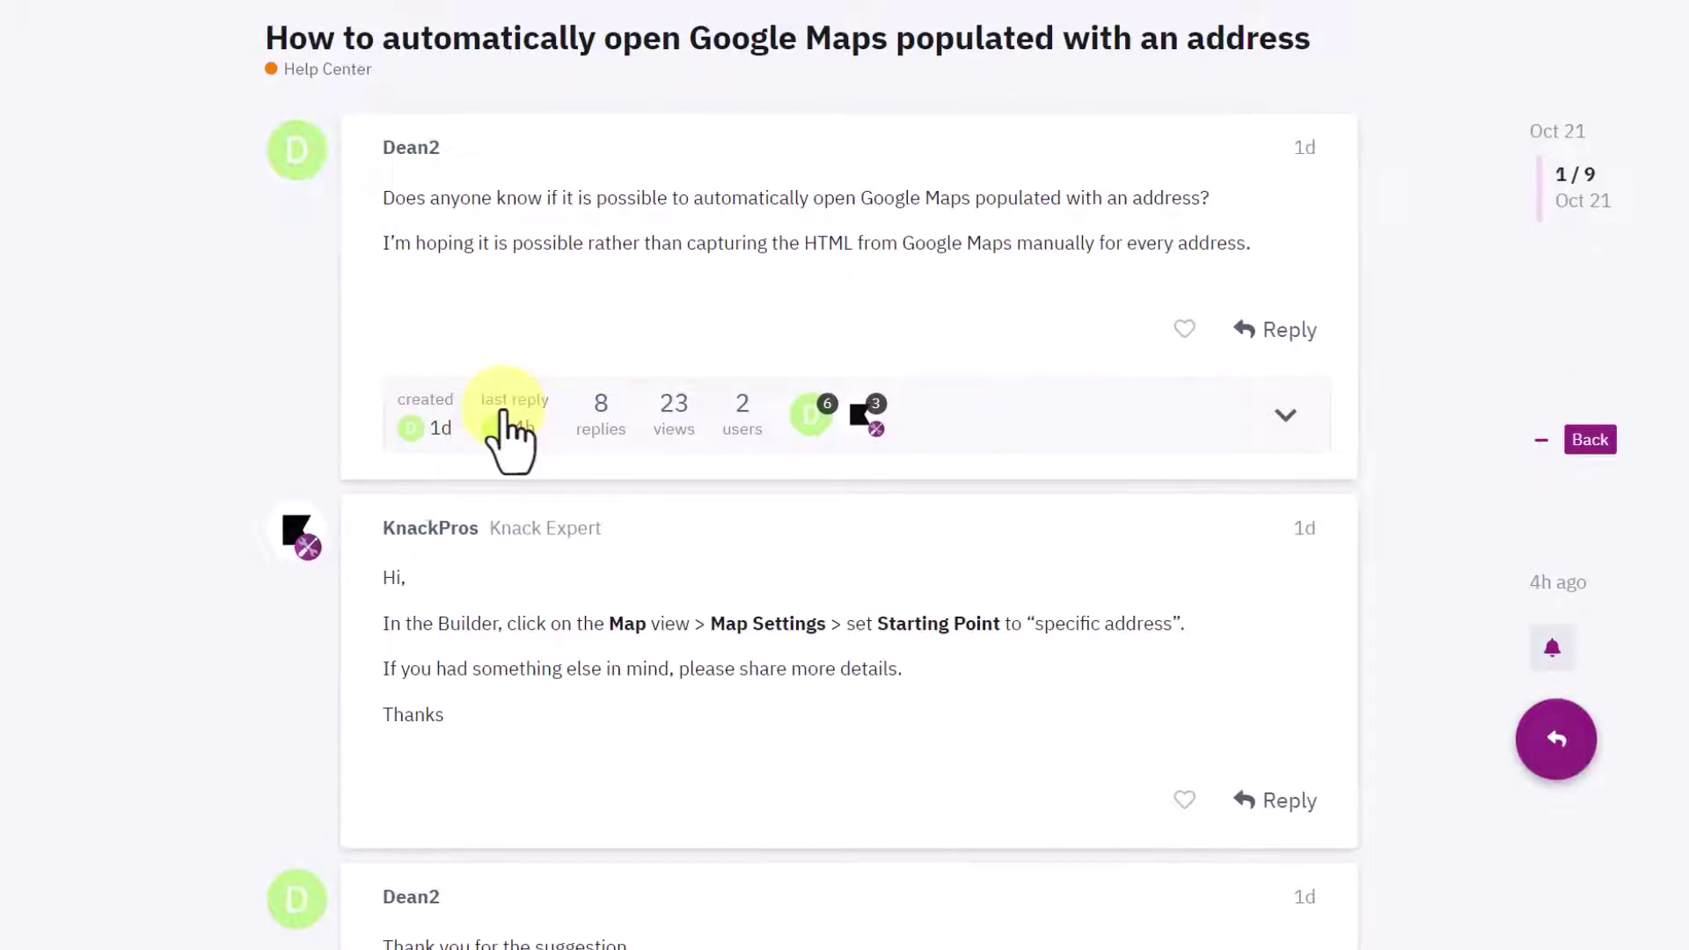
# Read the expert's forum reply explaining the Google Maps place URL format for links.
pyautogui.scroll(-5, 623, 704)
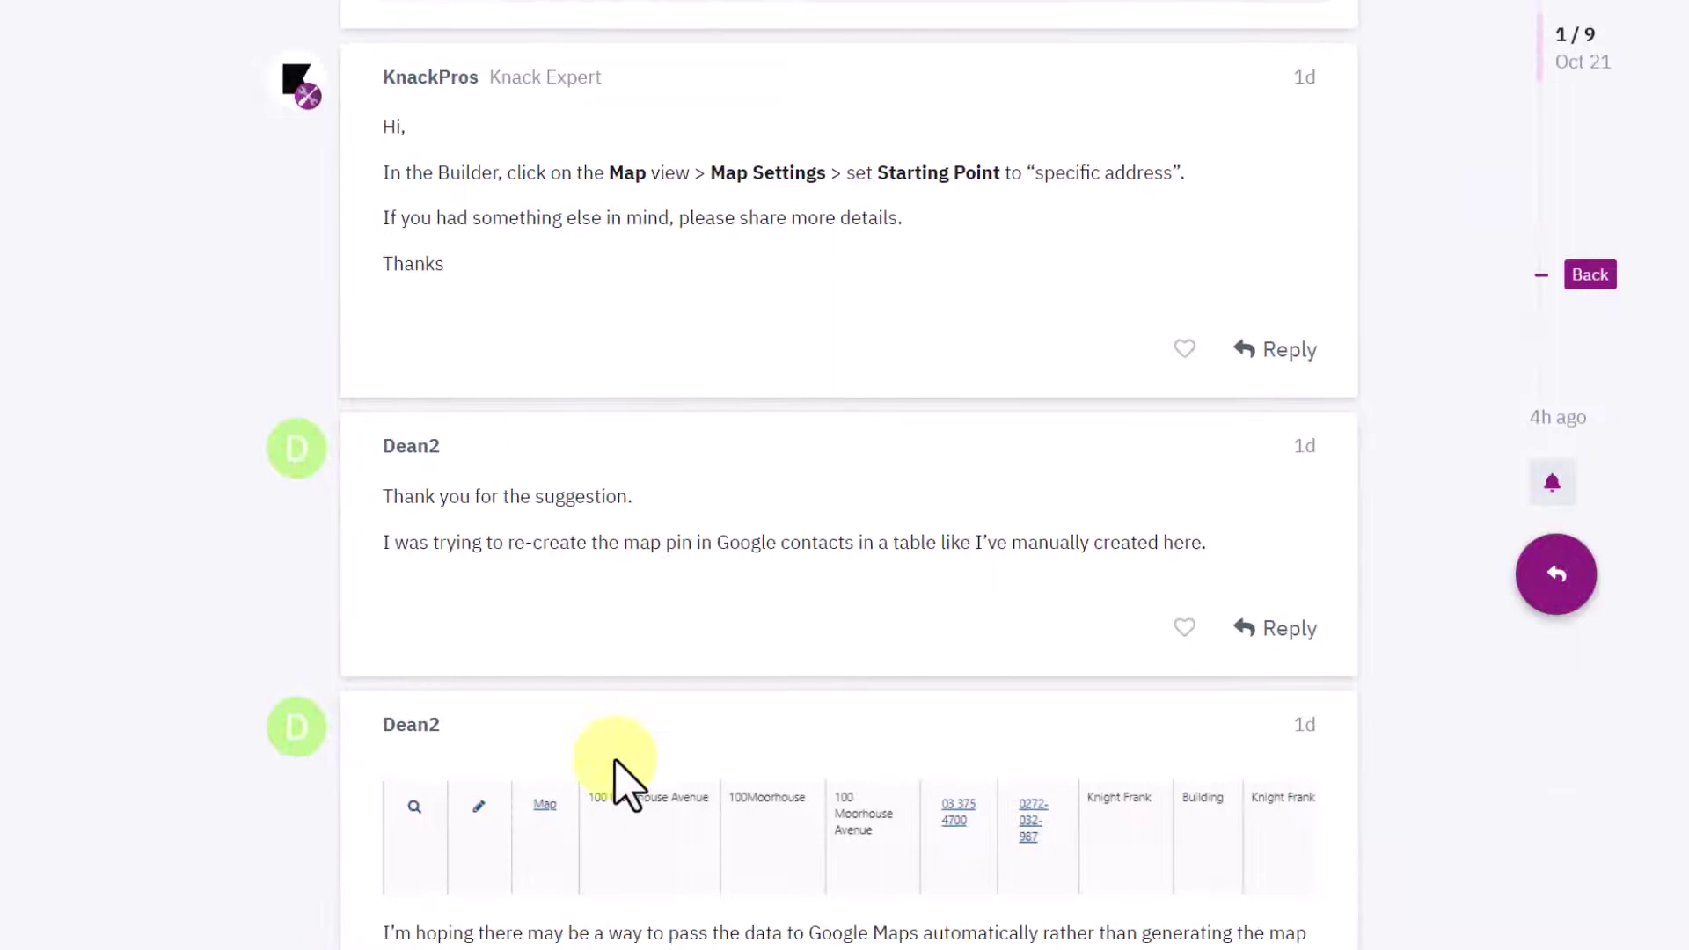
pyautogui.scroll(-3, 624, 787)
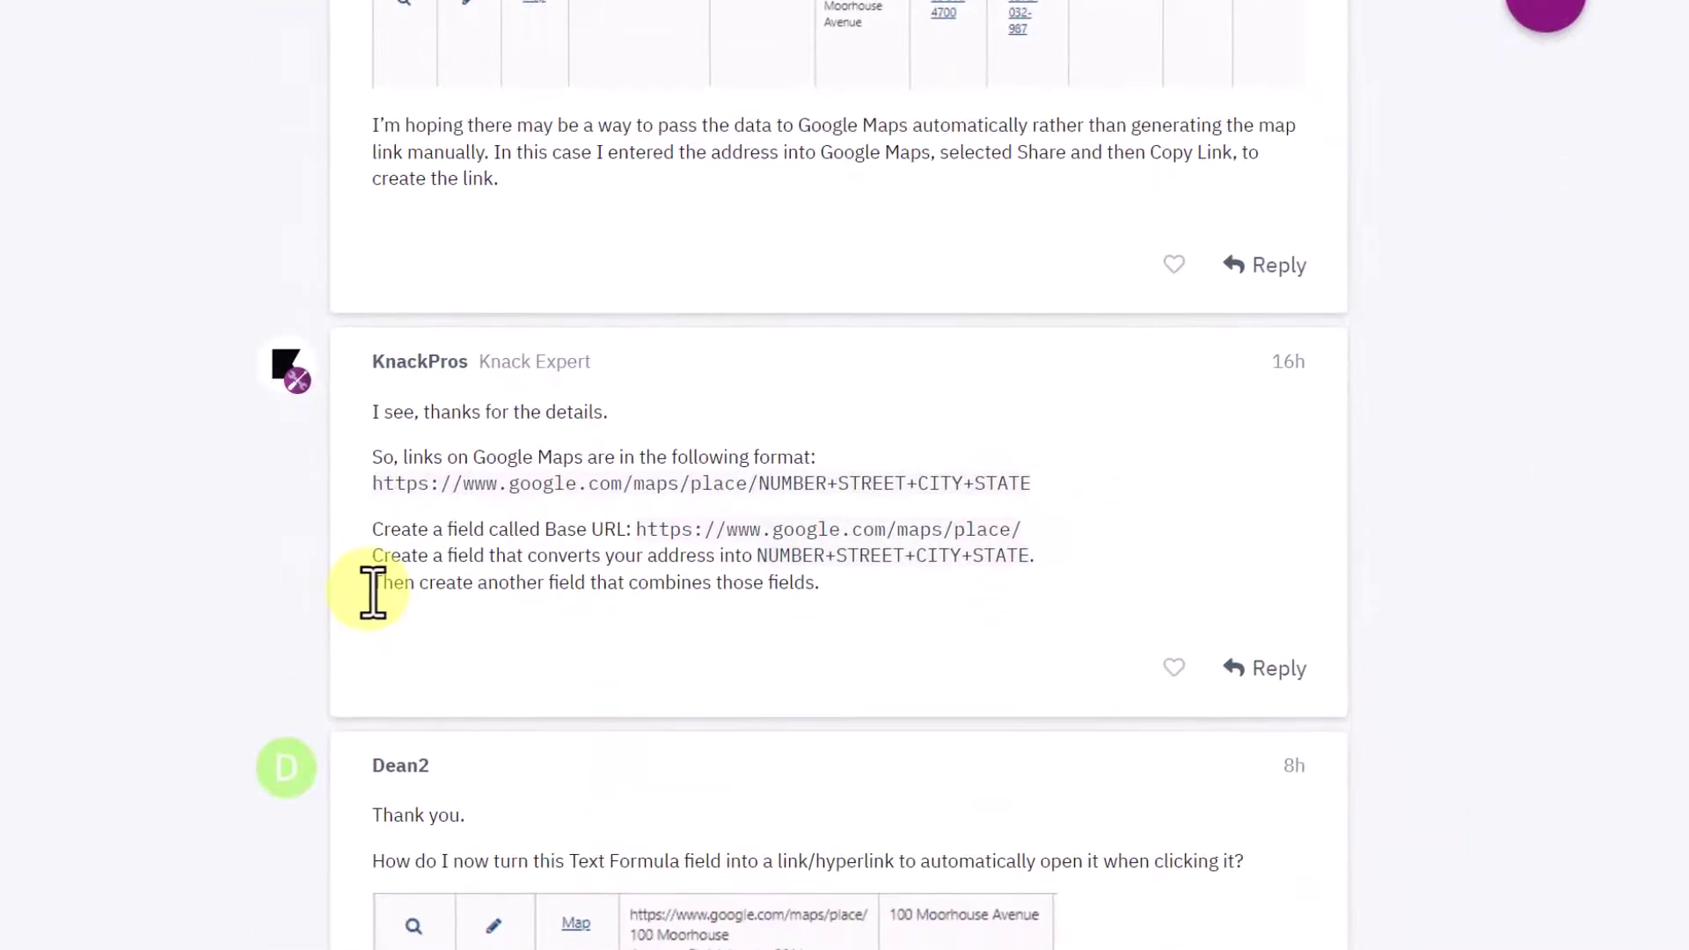
pyautogui.moveTo(383, 458); pyautogui.dragTo(936, 587)
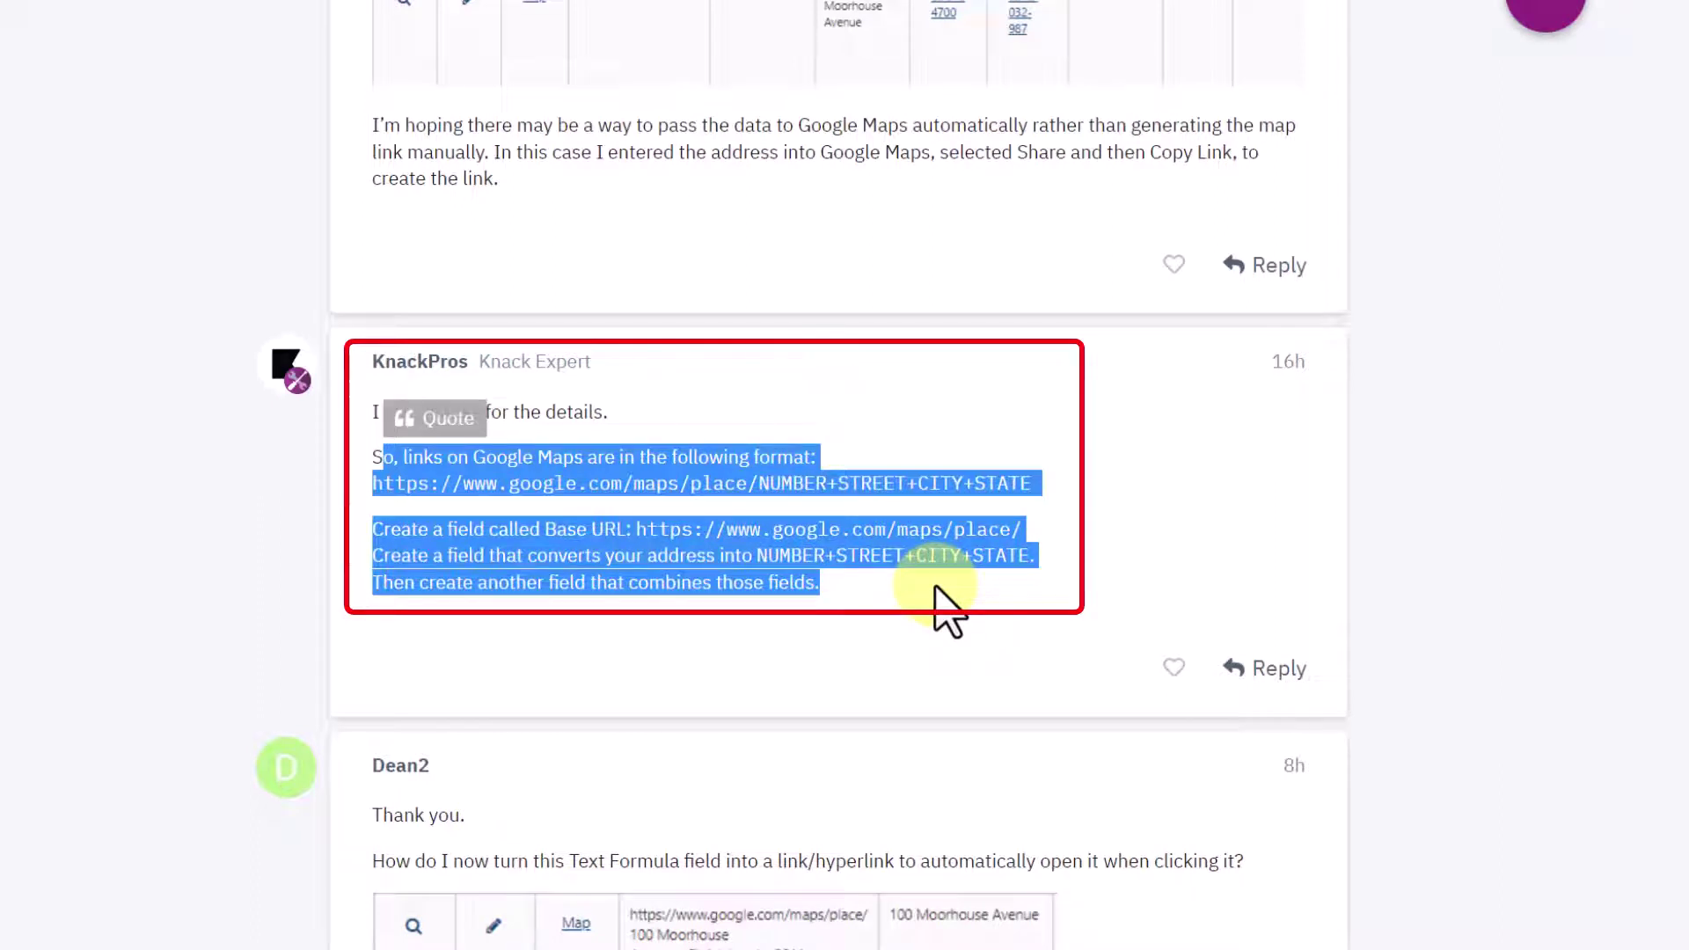
pyautogui.click(936, 587)
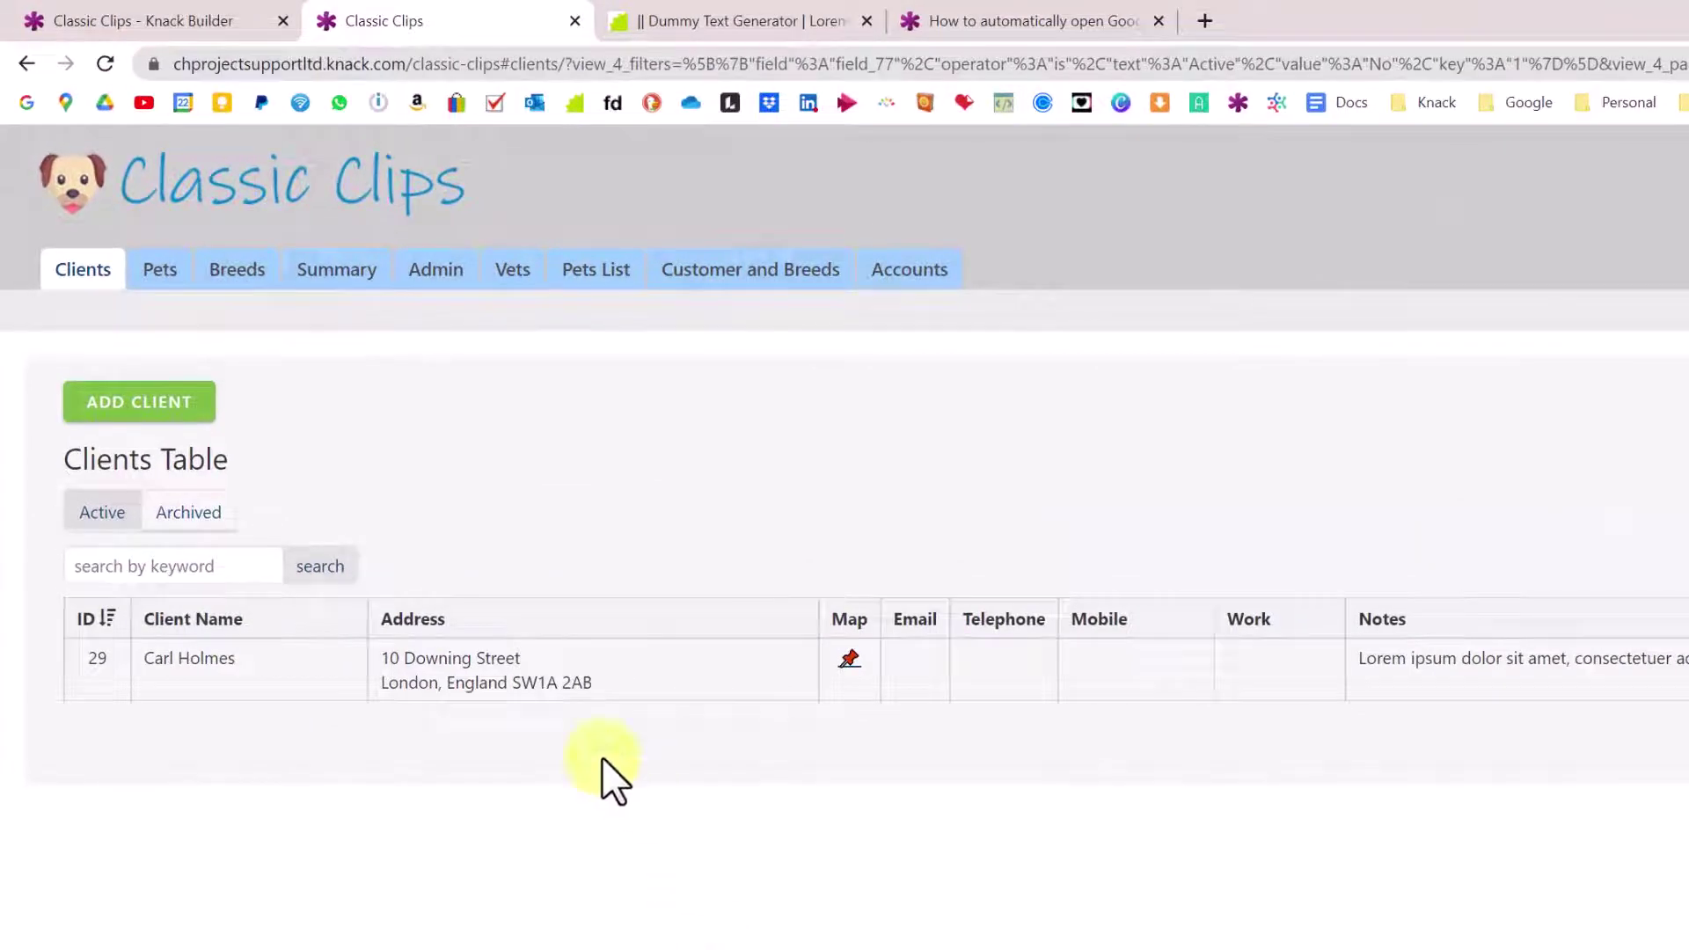
pyautogui.moveTo(595, 683); pyautogui.dragTo(390, 655)
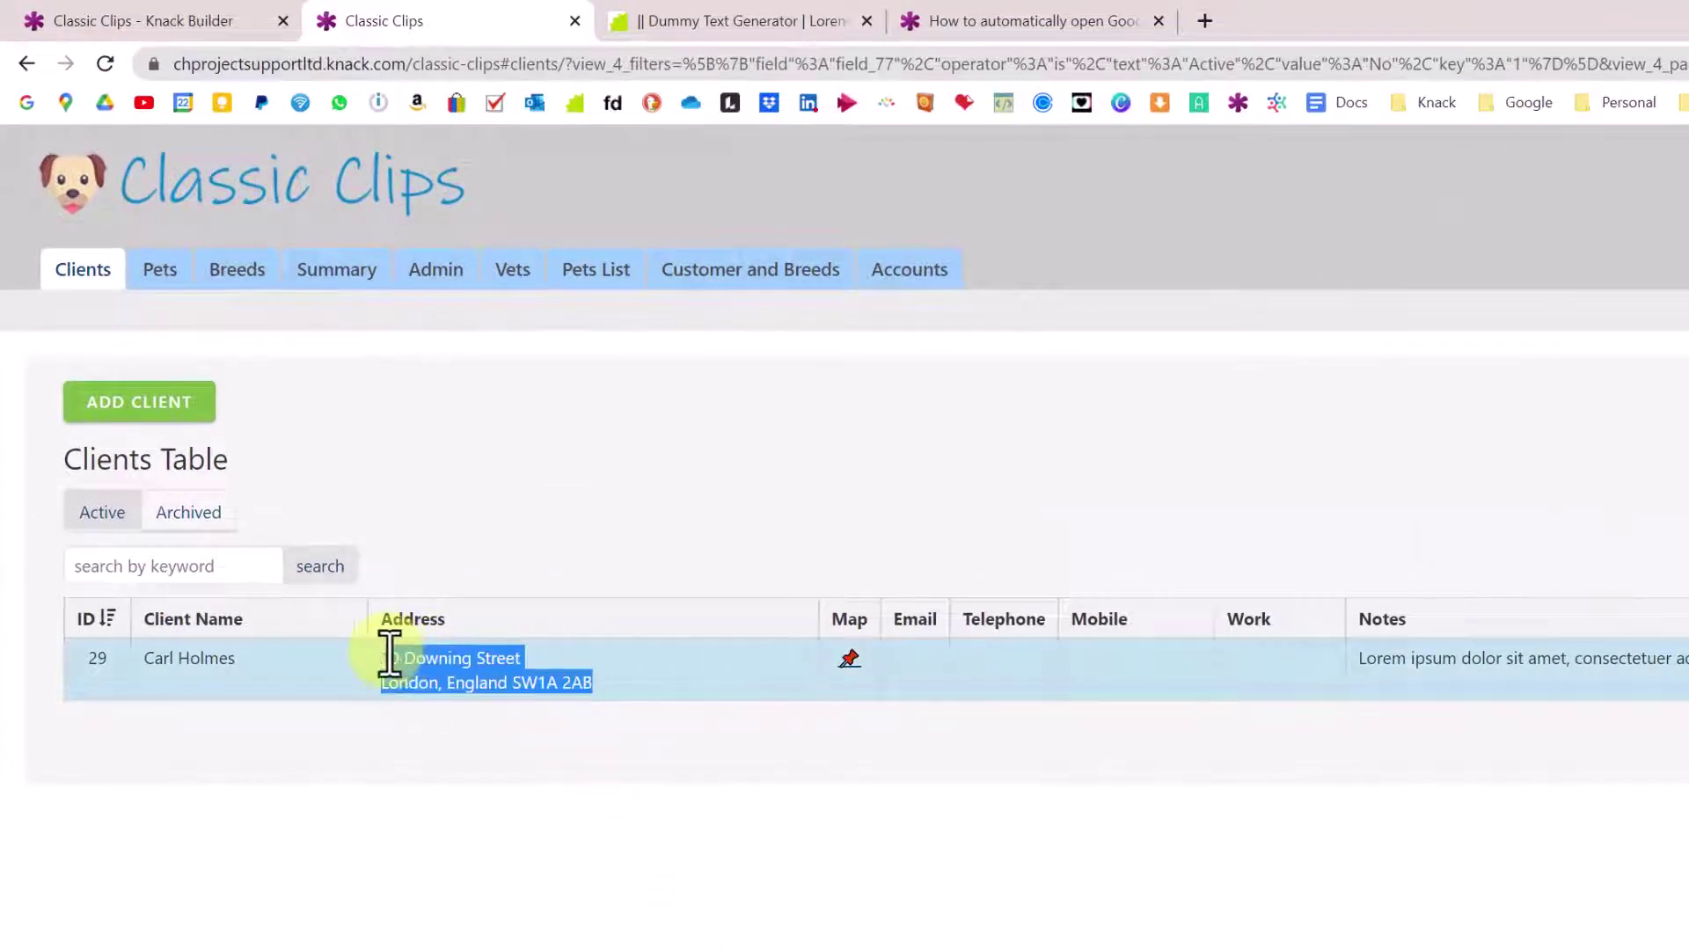
pyautogui.click(556, 790)
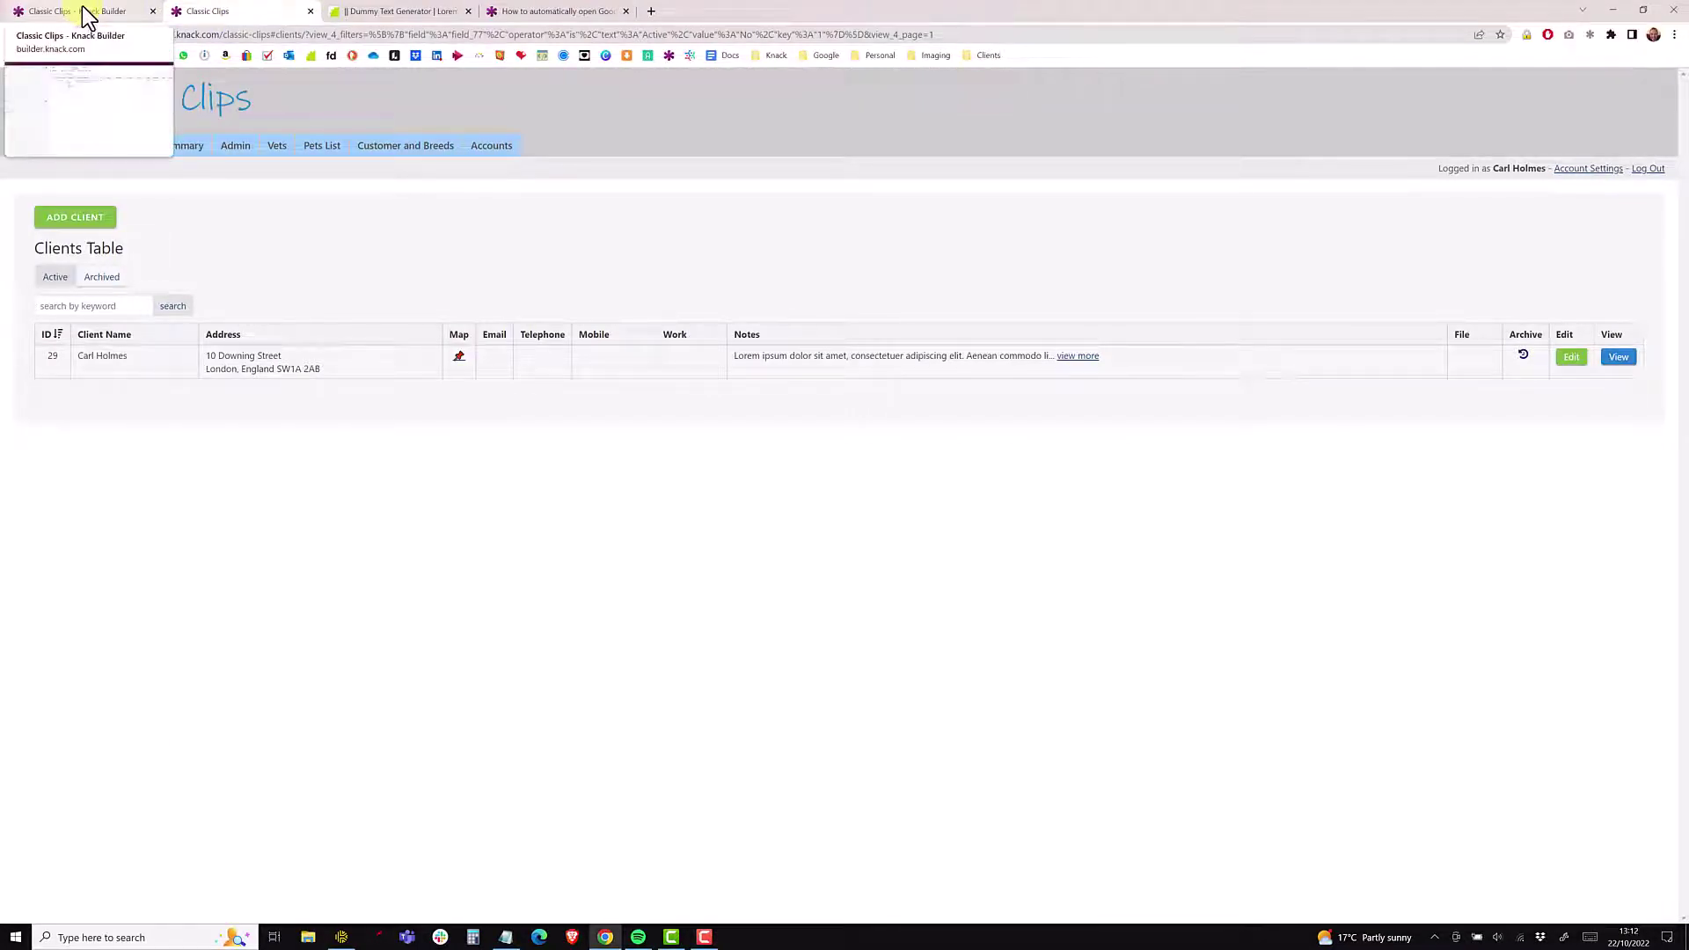
# In the builder's Client records, check the address and the generated Google Maps Address URL.
pyautogui.click(88, 15)
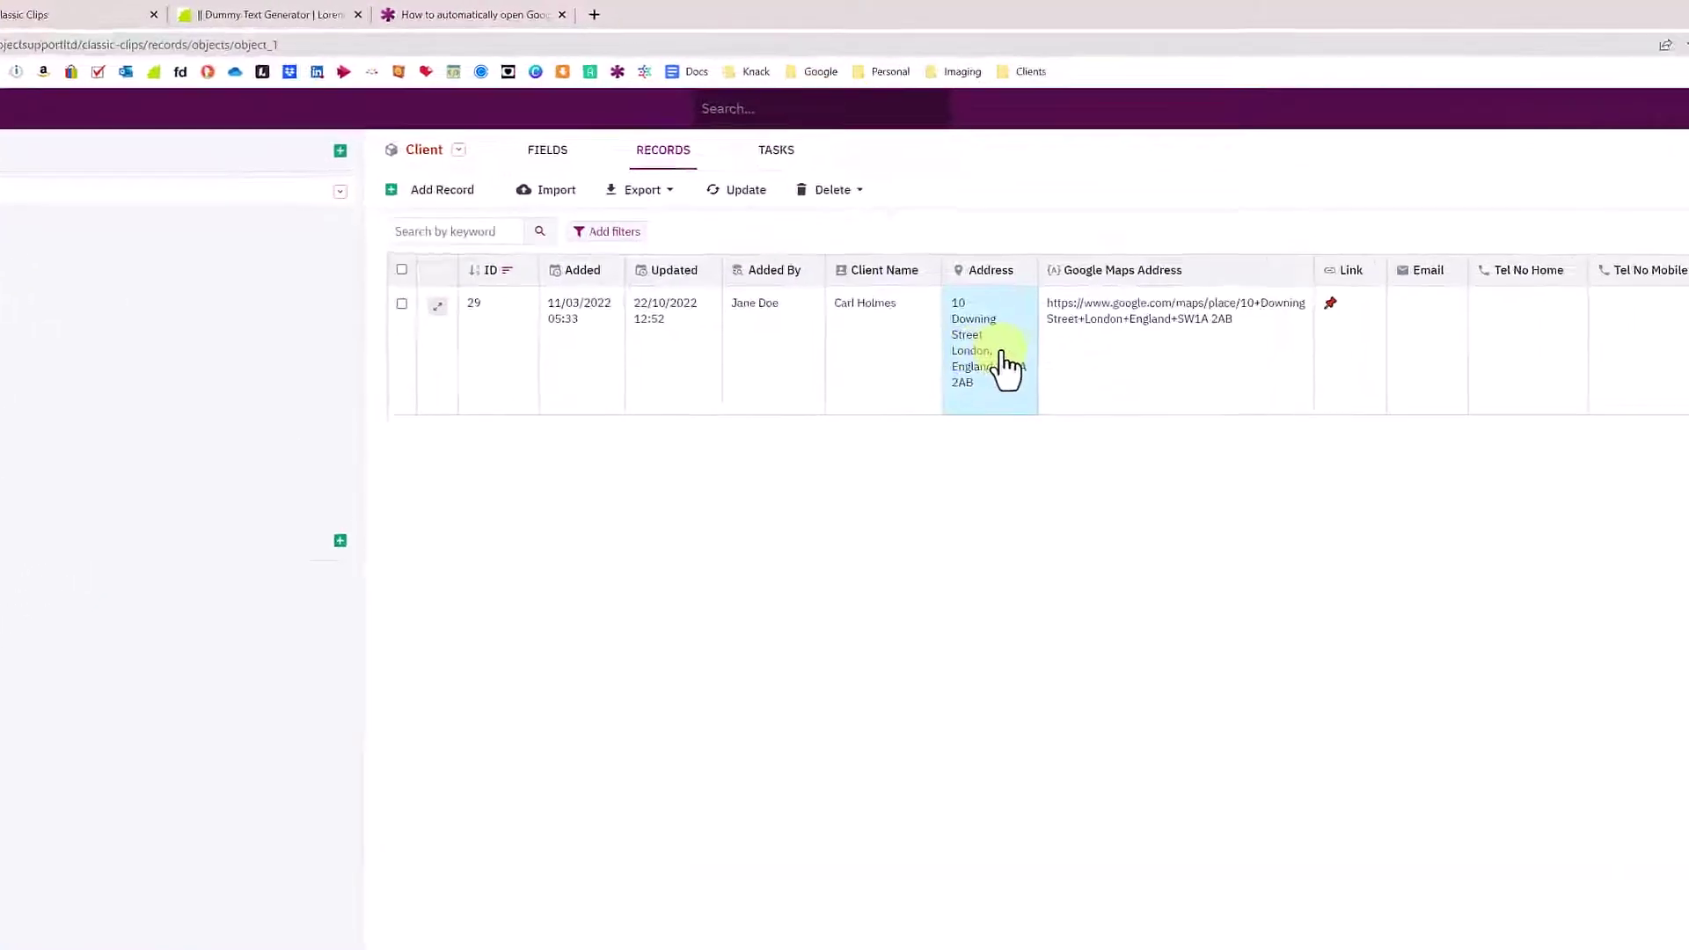
pyautogui.click(1005, 368)
pyautogui.write('10')
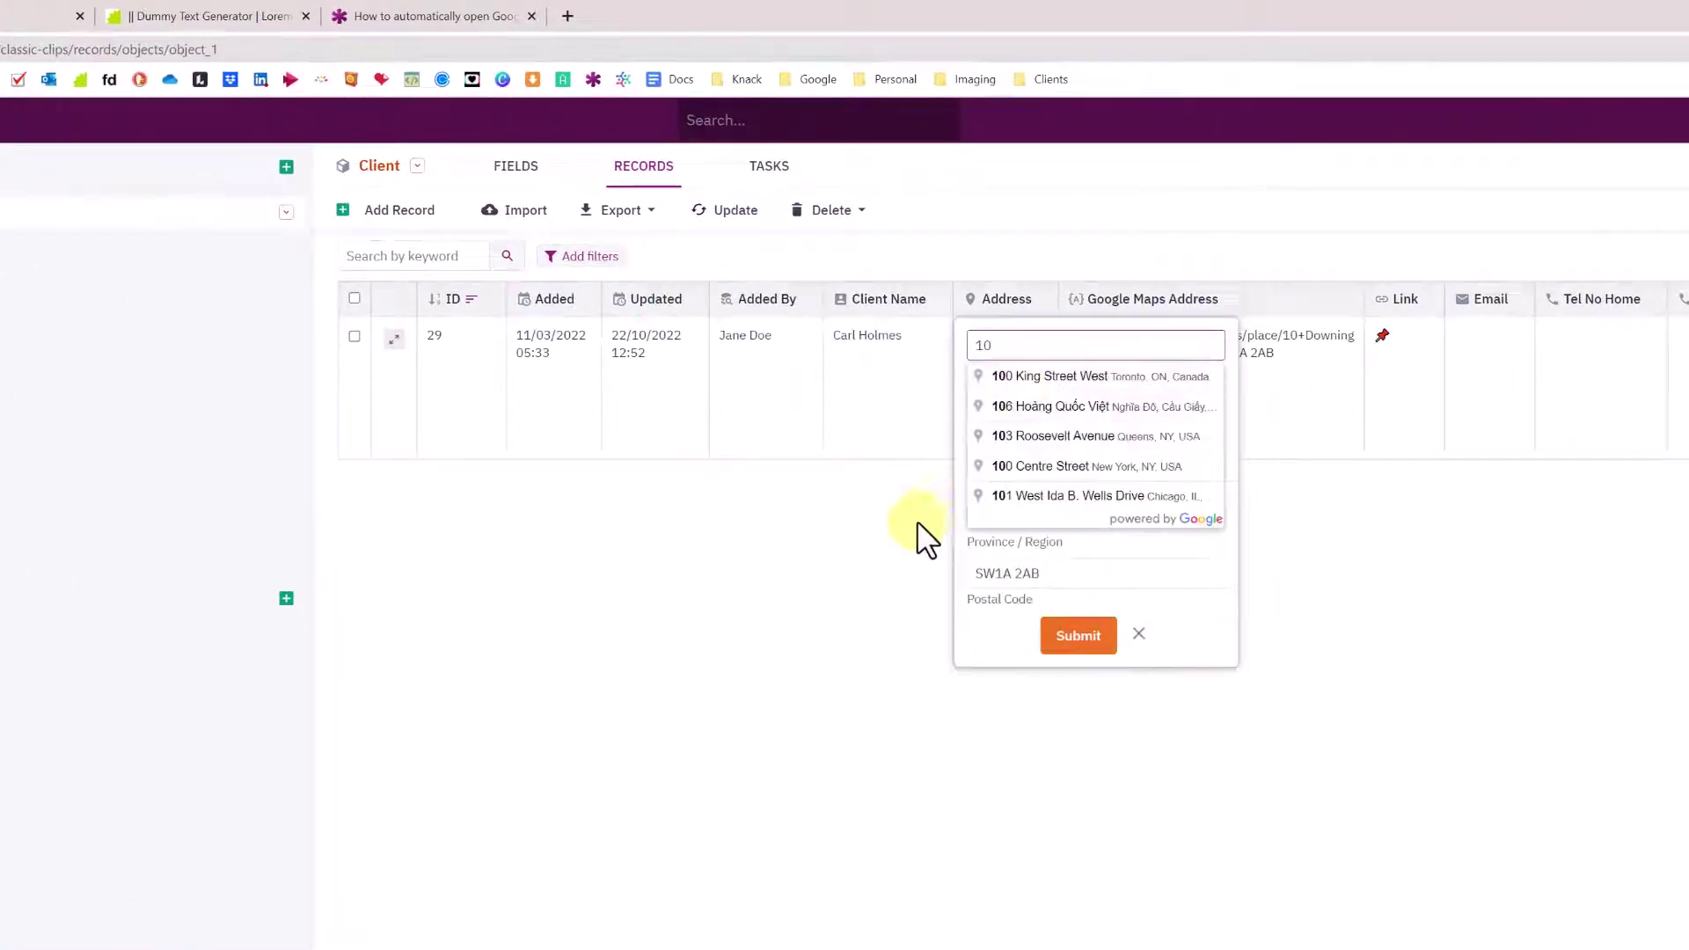
pyautogui.click(924, 536)
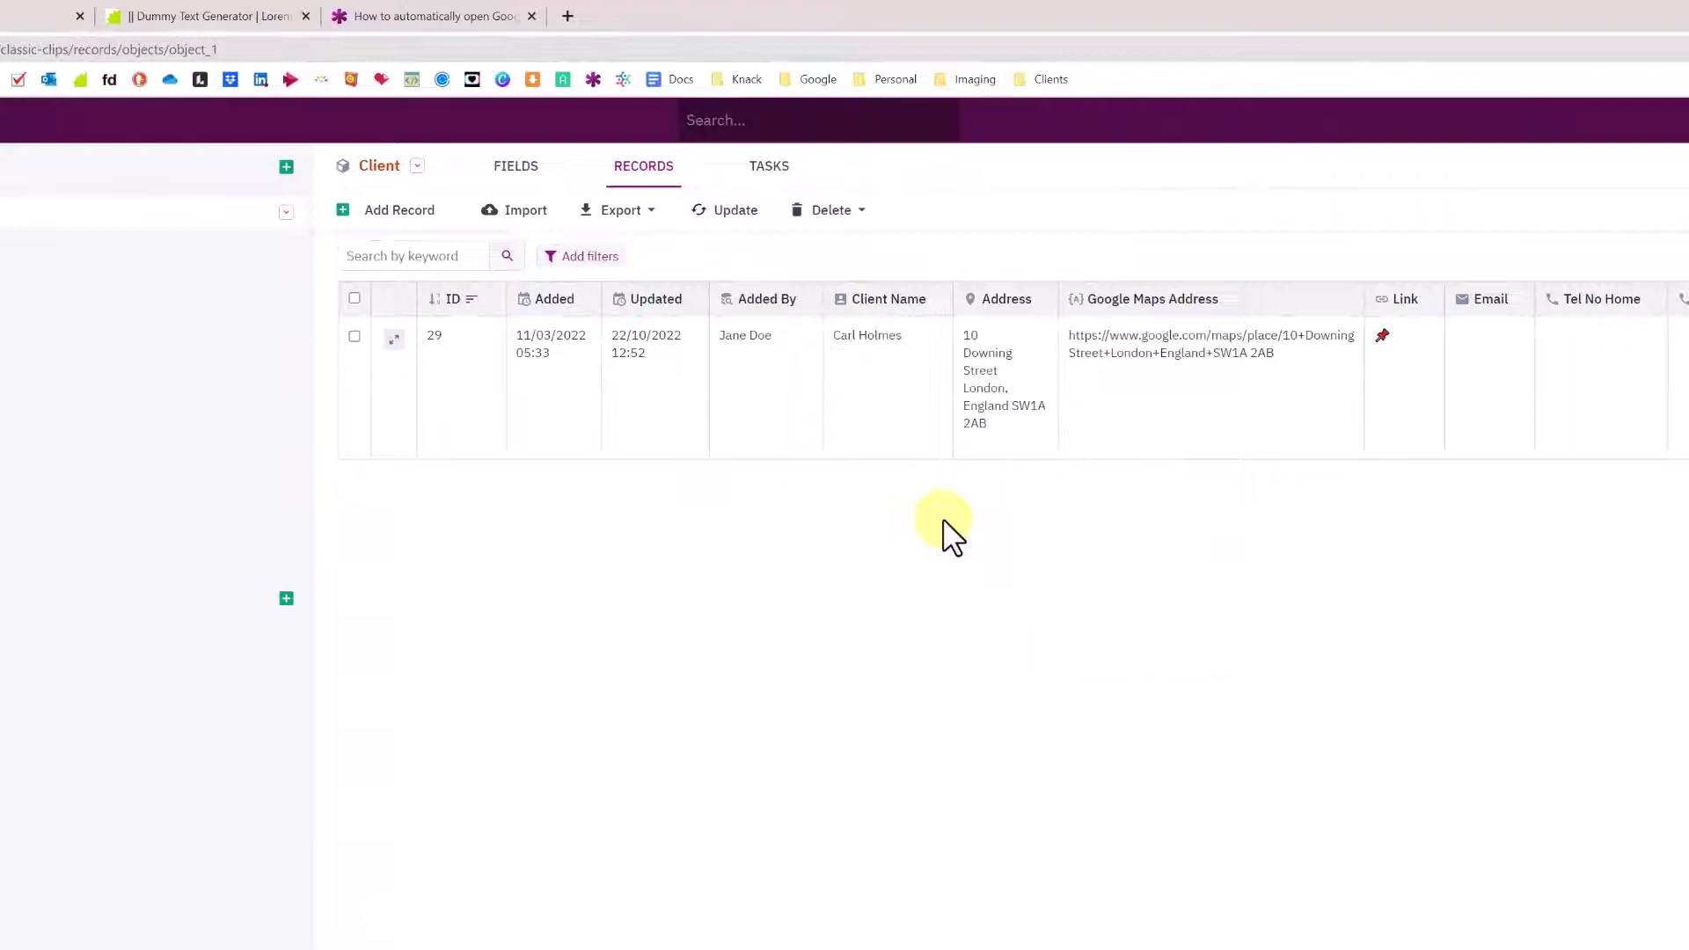
pyautogui.moveTo(1289, 353); pyautogui.dragTo(1097, 328)
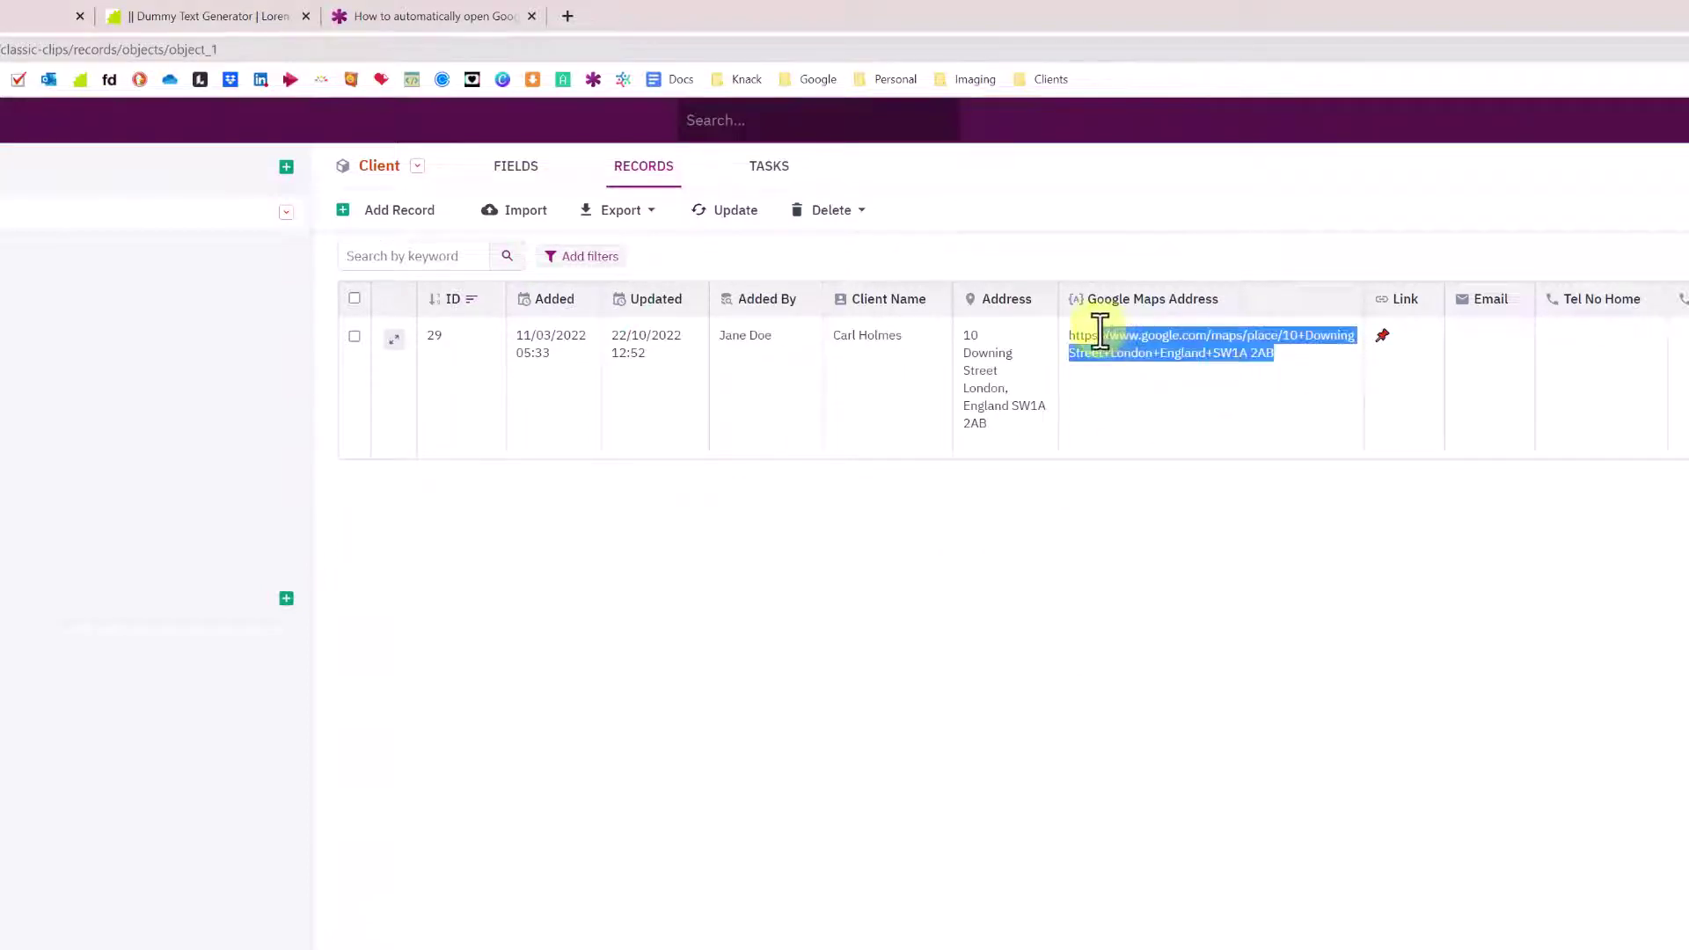
pyautogui.click(1261, 508)
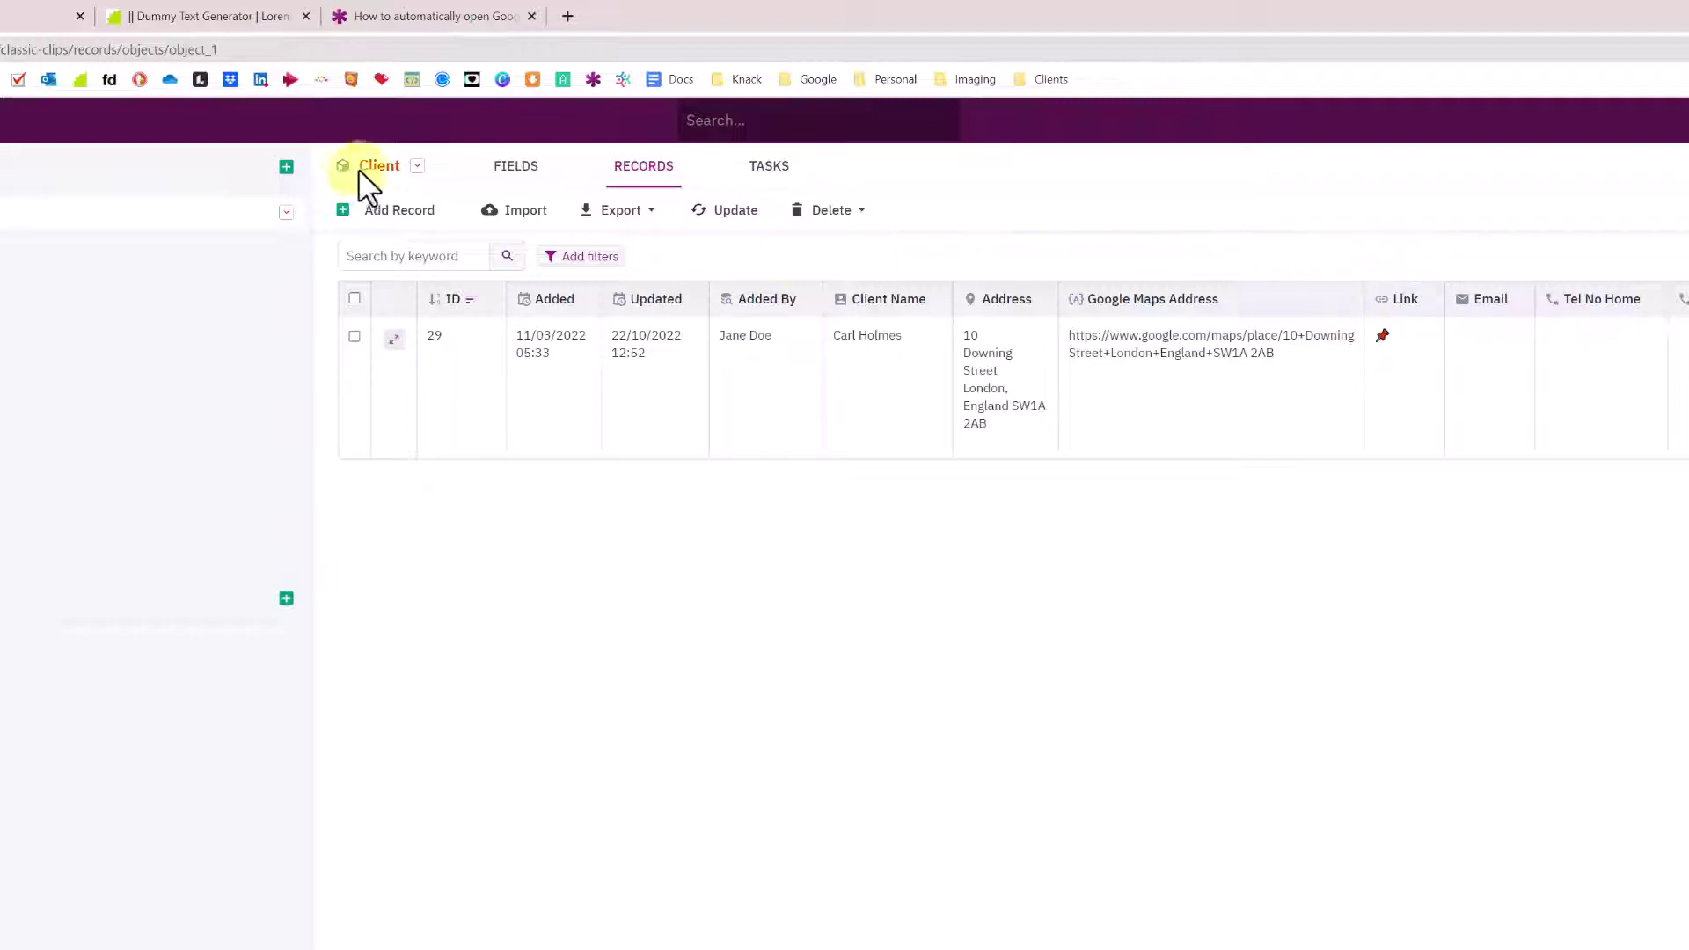
# In the Client fields list, review the Address field settings, then open Google Maps Address.
pyautogui.click(509, 173)
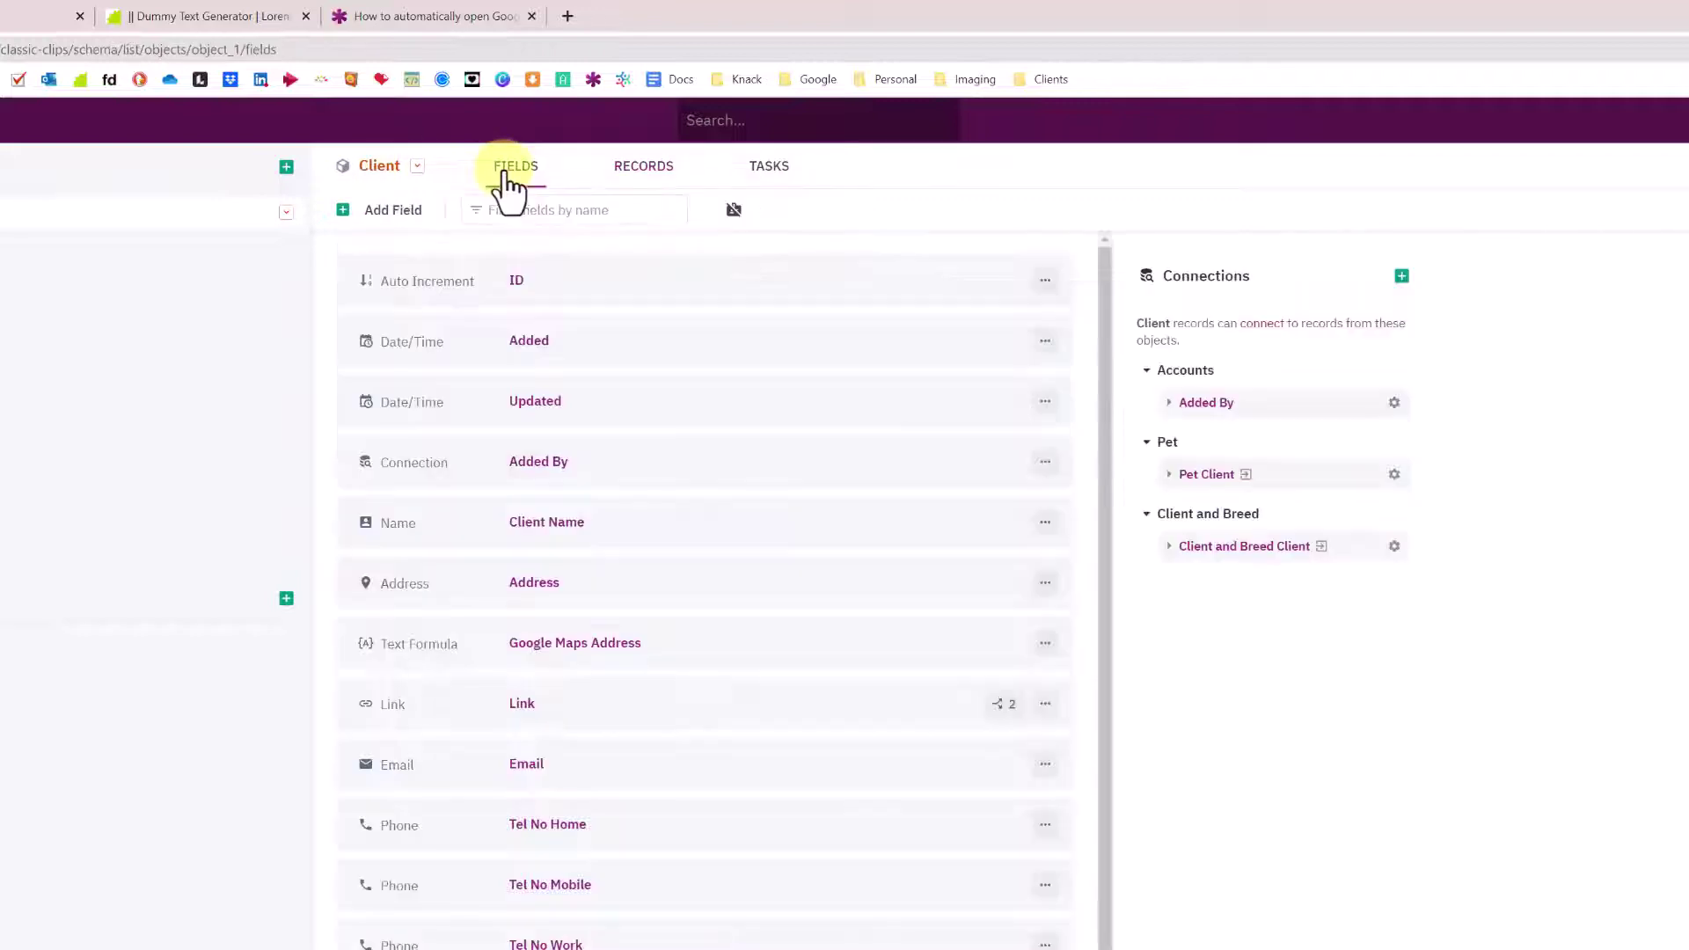
pyautogui.click(533, 583)
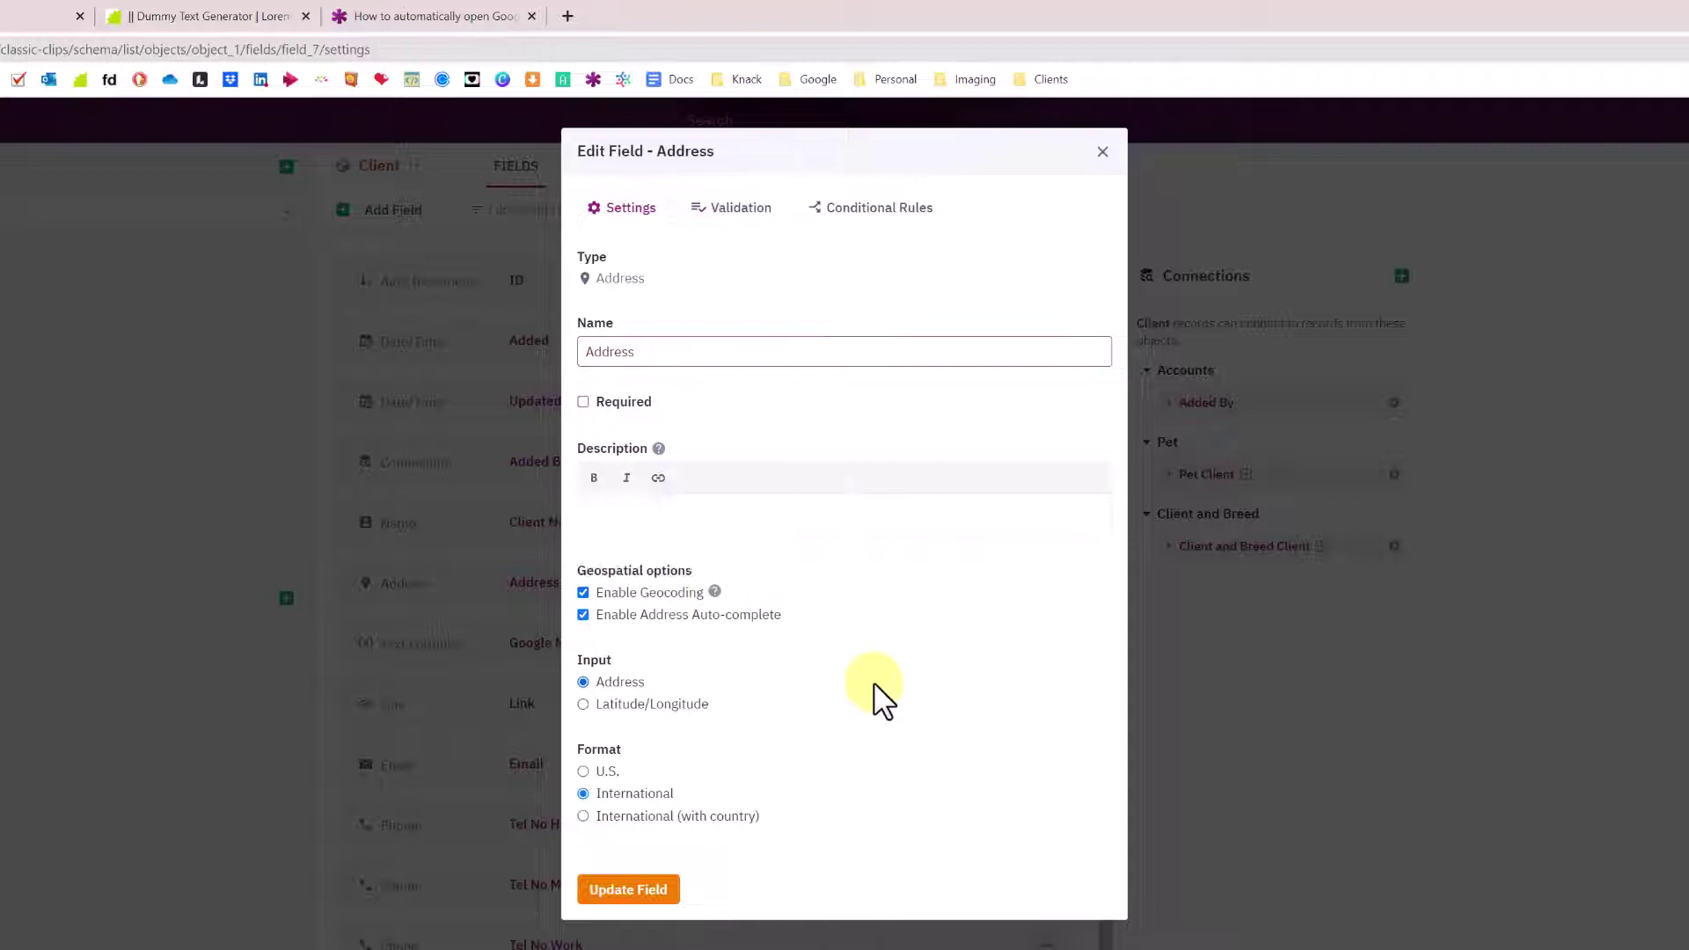
pyautogui.click(1102, 151)
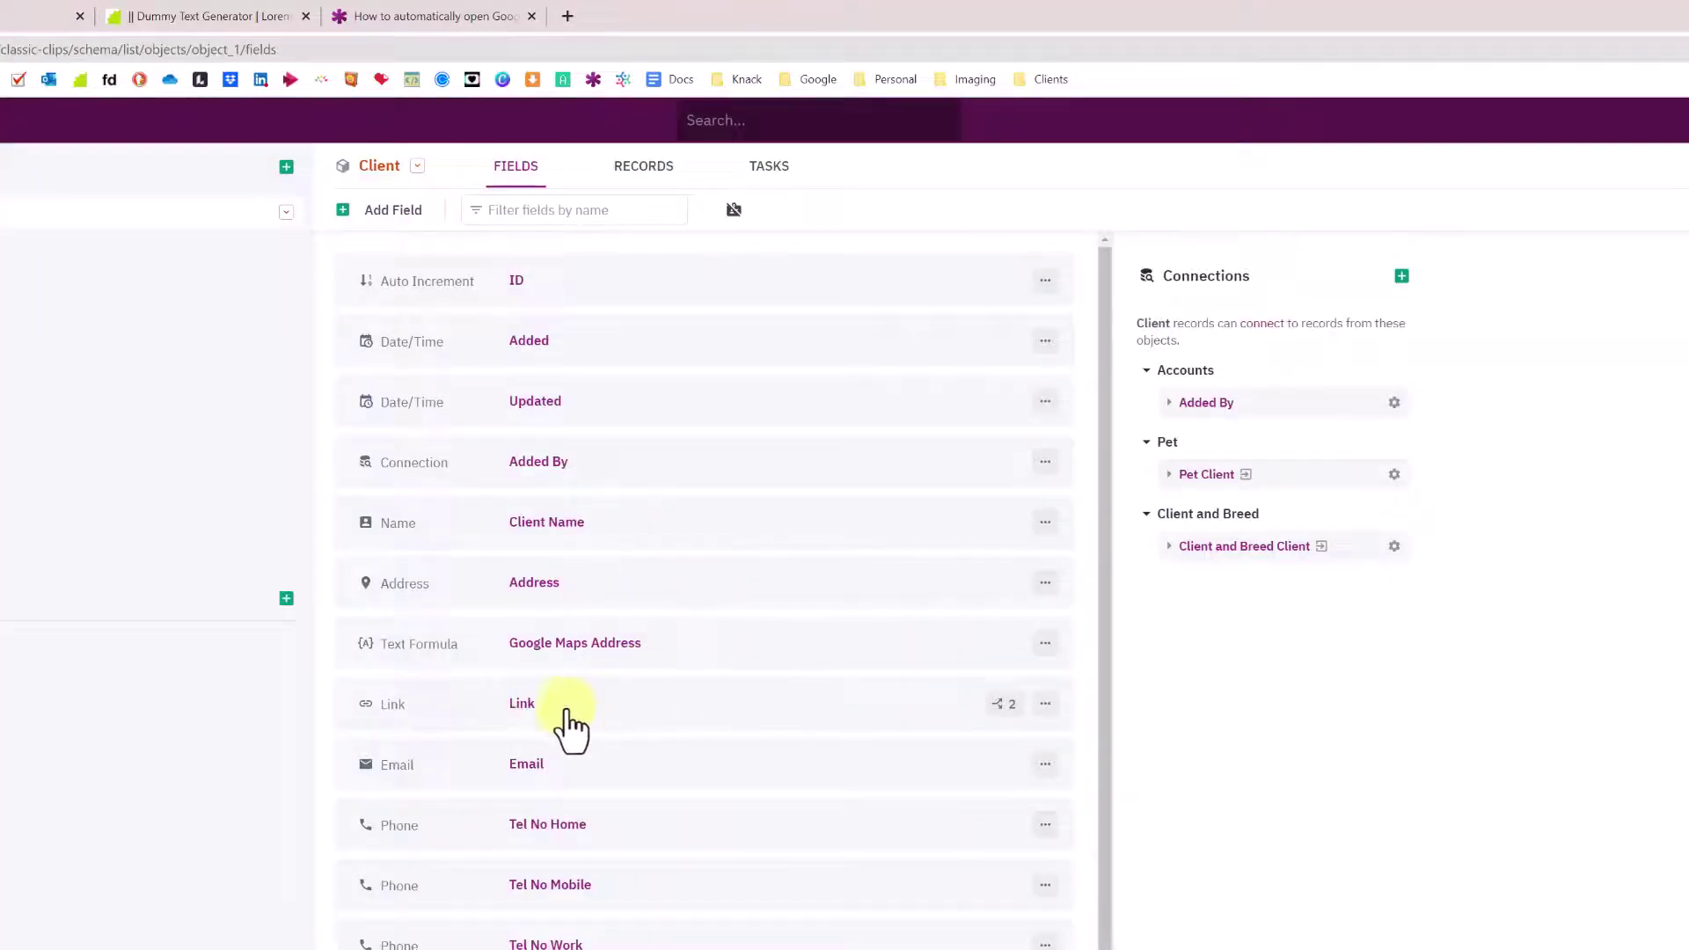
pyautogui.click(572, 646)
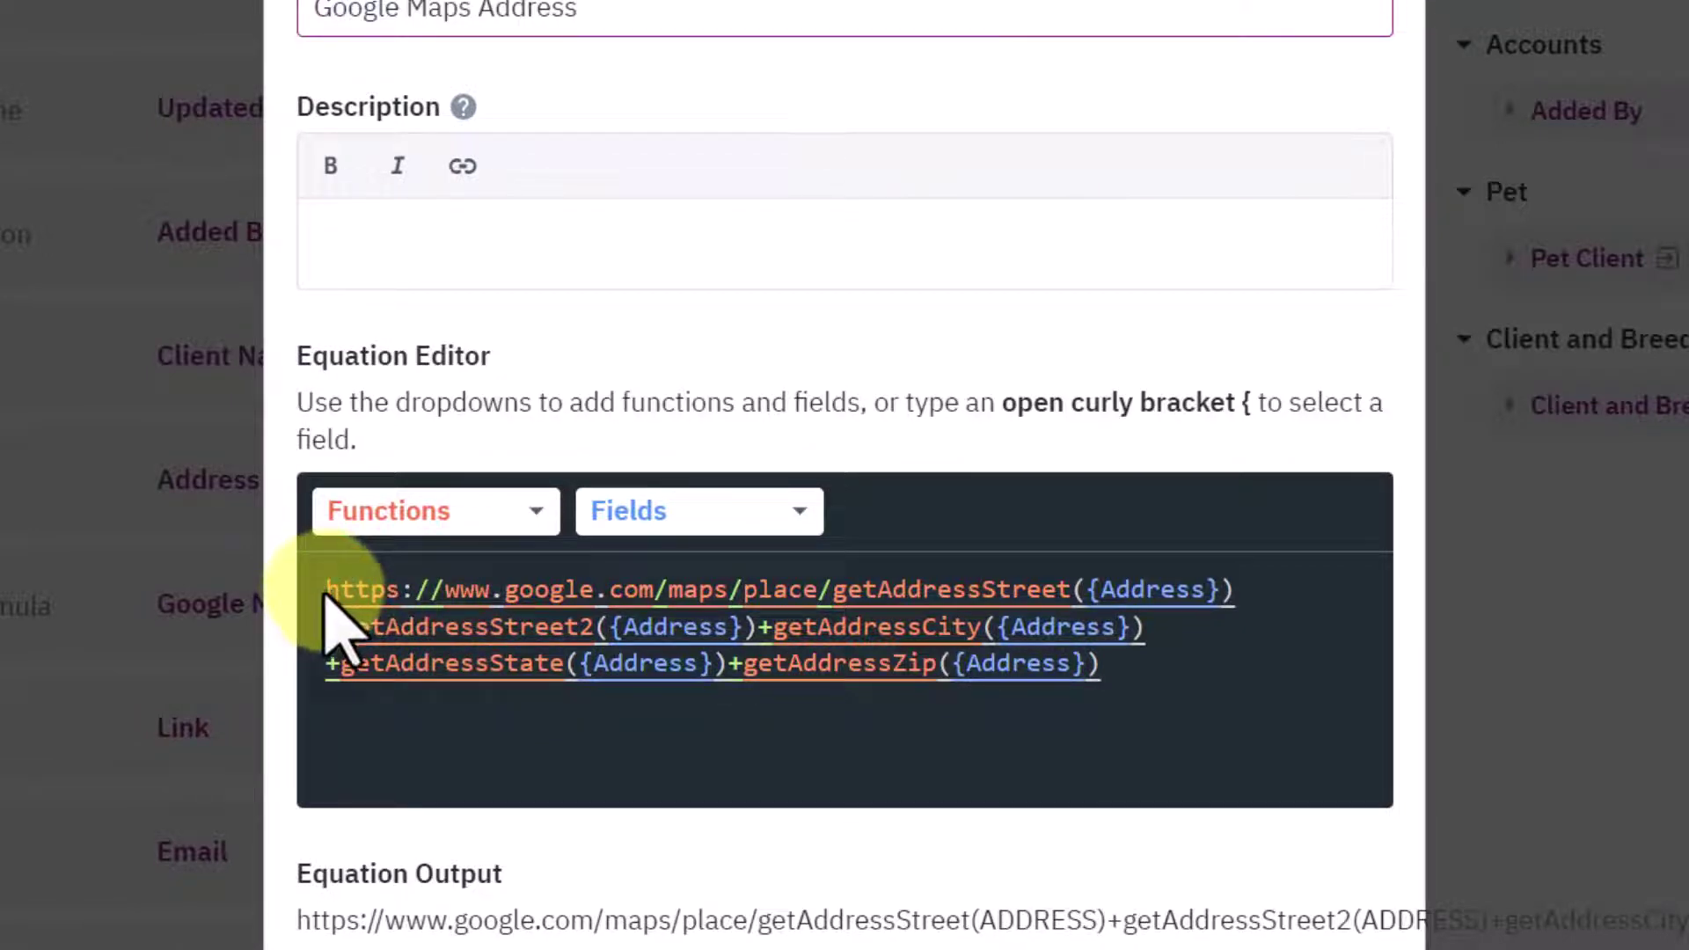
pyautogui.click(339, 591)
pyautogui.moveTo(339, 592); pyautogui.dragTo(831, 591)
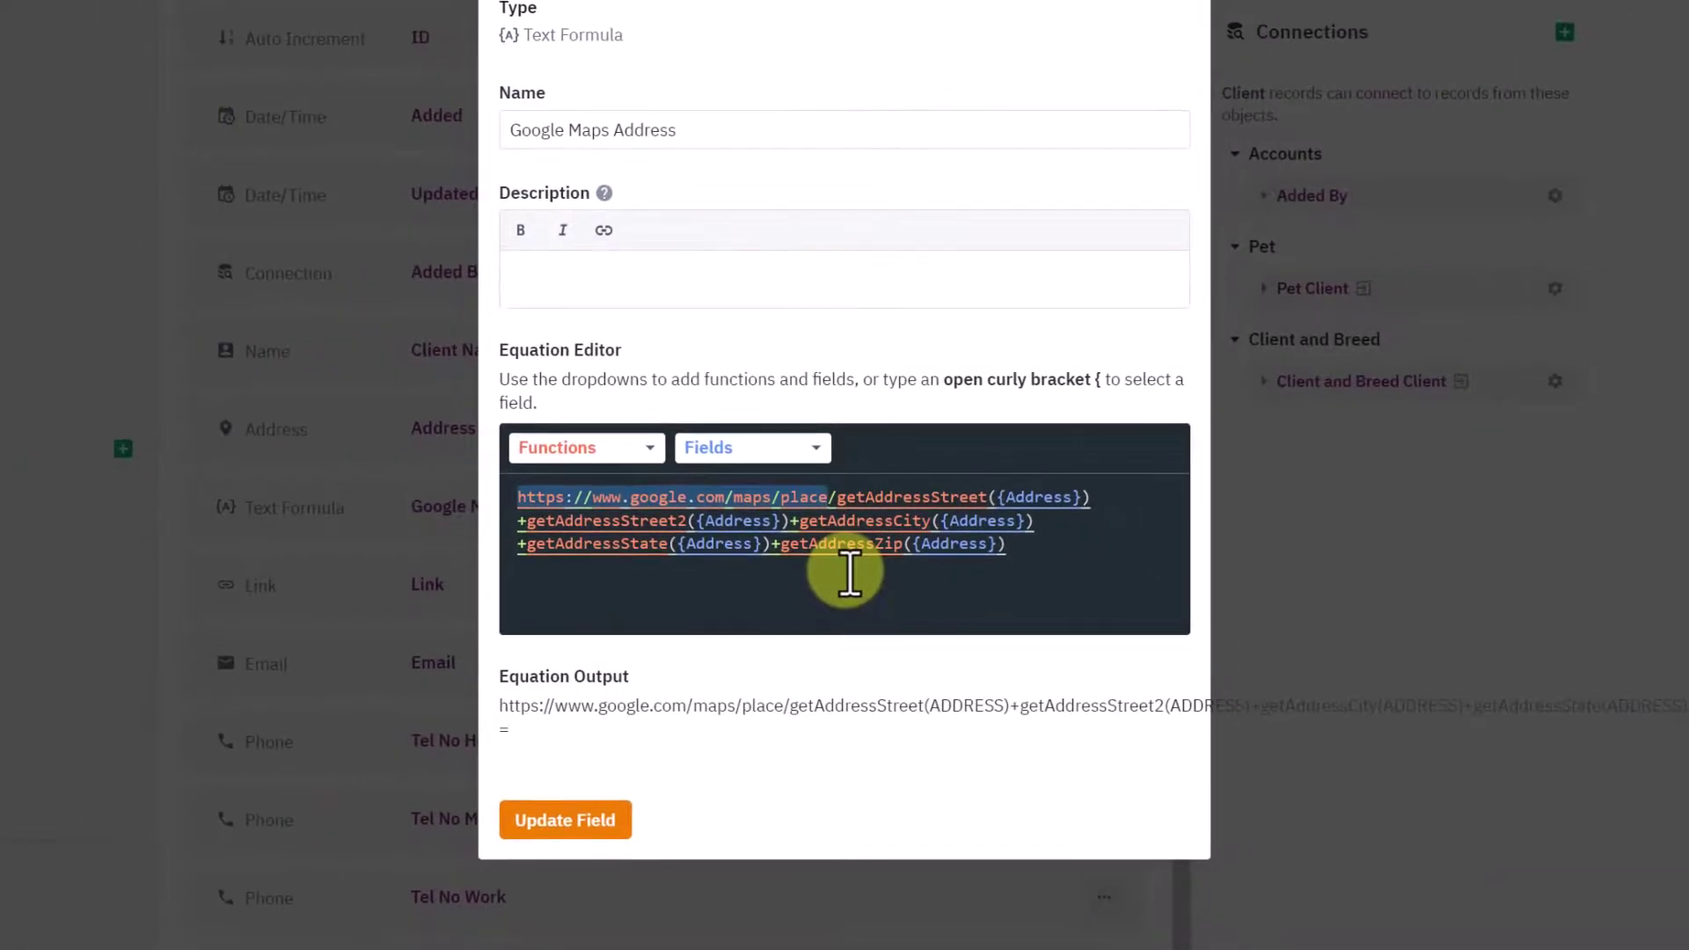
pyautogui.click(1043, 563)
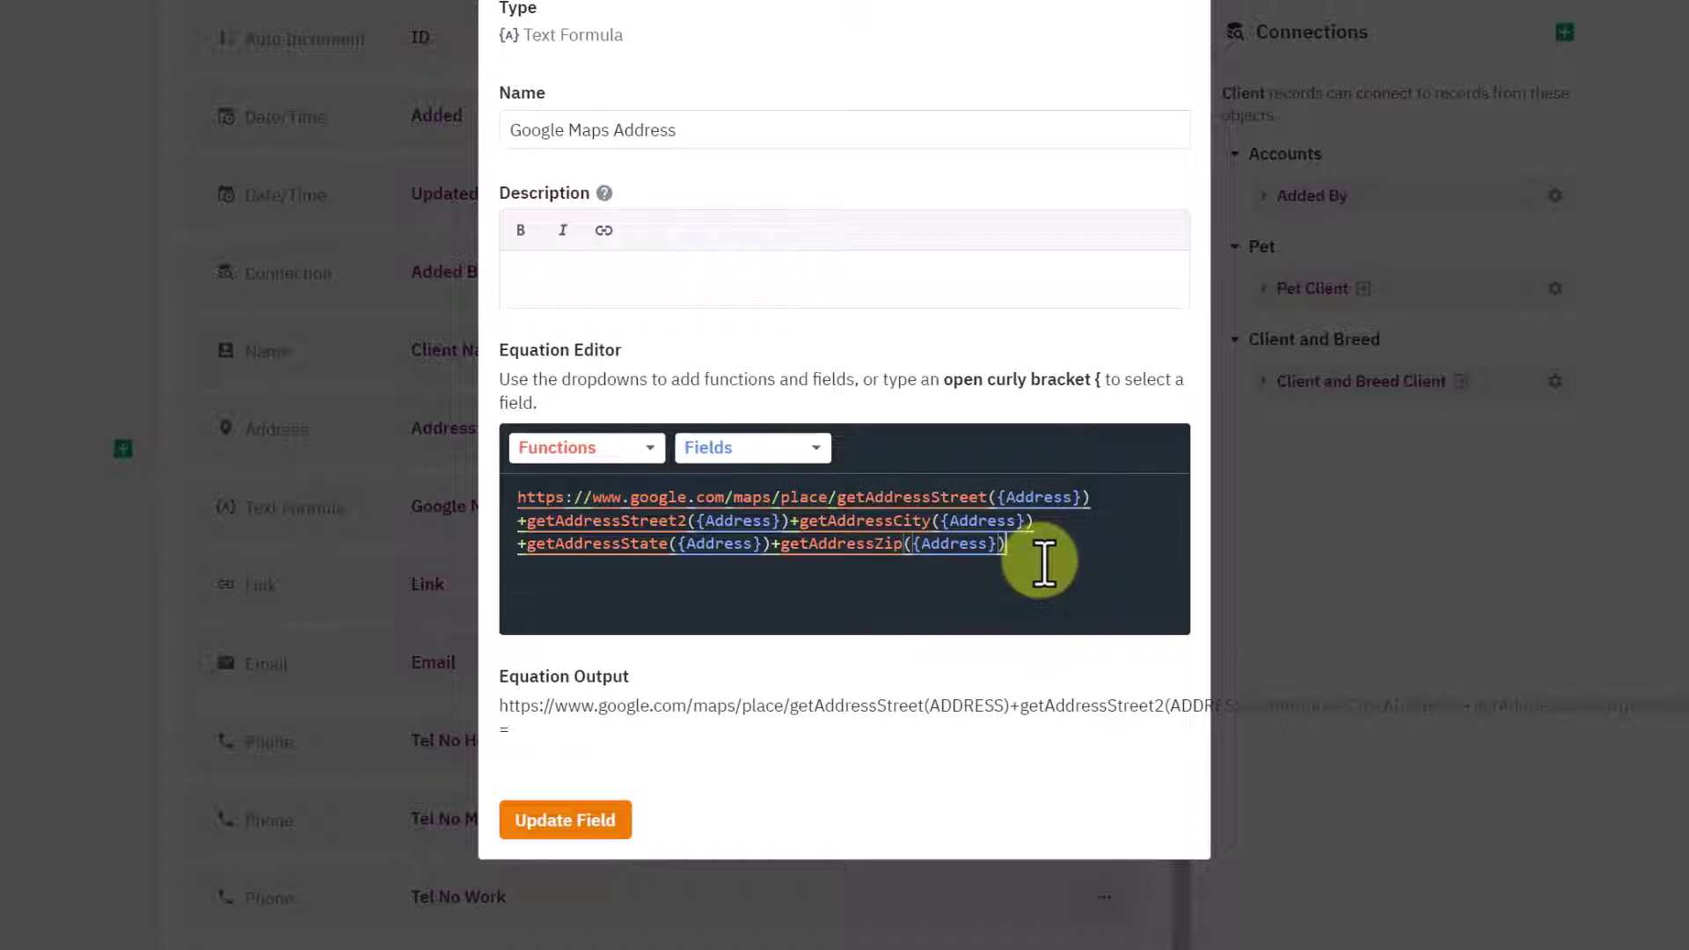
# Clear the existing equation and insert the getAddressStreet function.
pyautogui.hotkey('ctrl', 'a')
pyautogui.press('BackSpace')
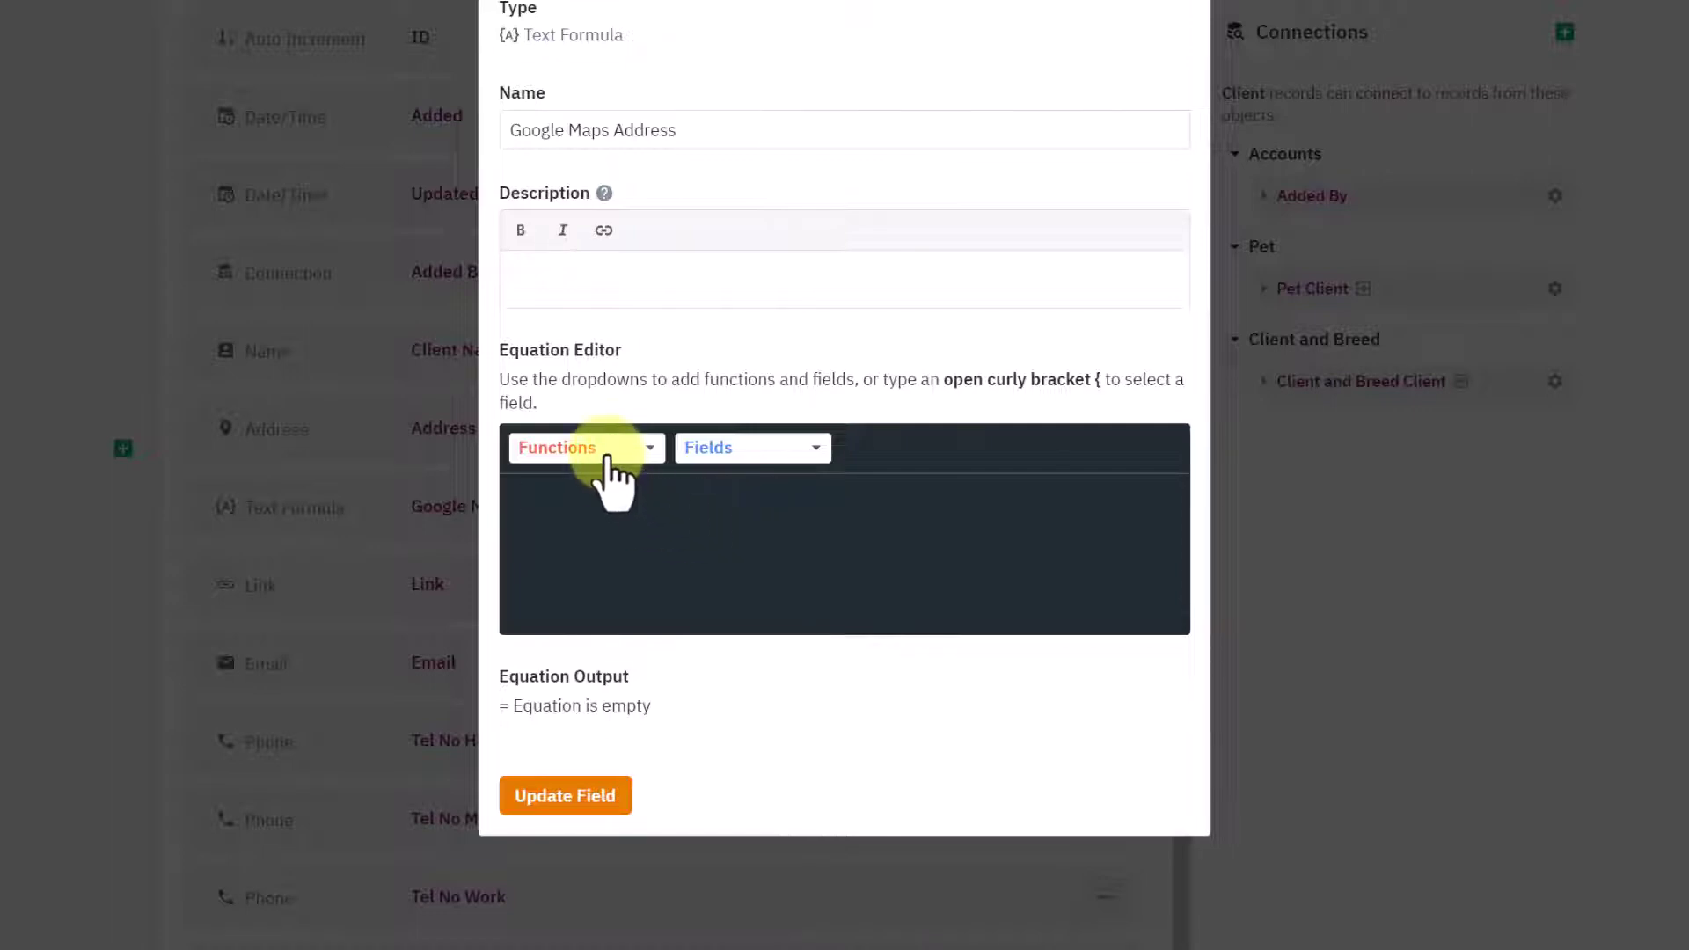
pyautogui.click(609, 453)
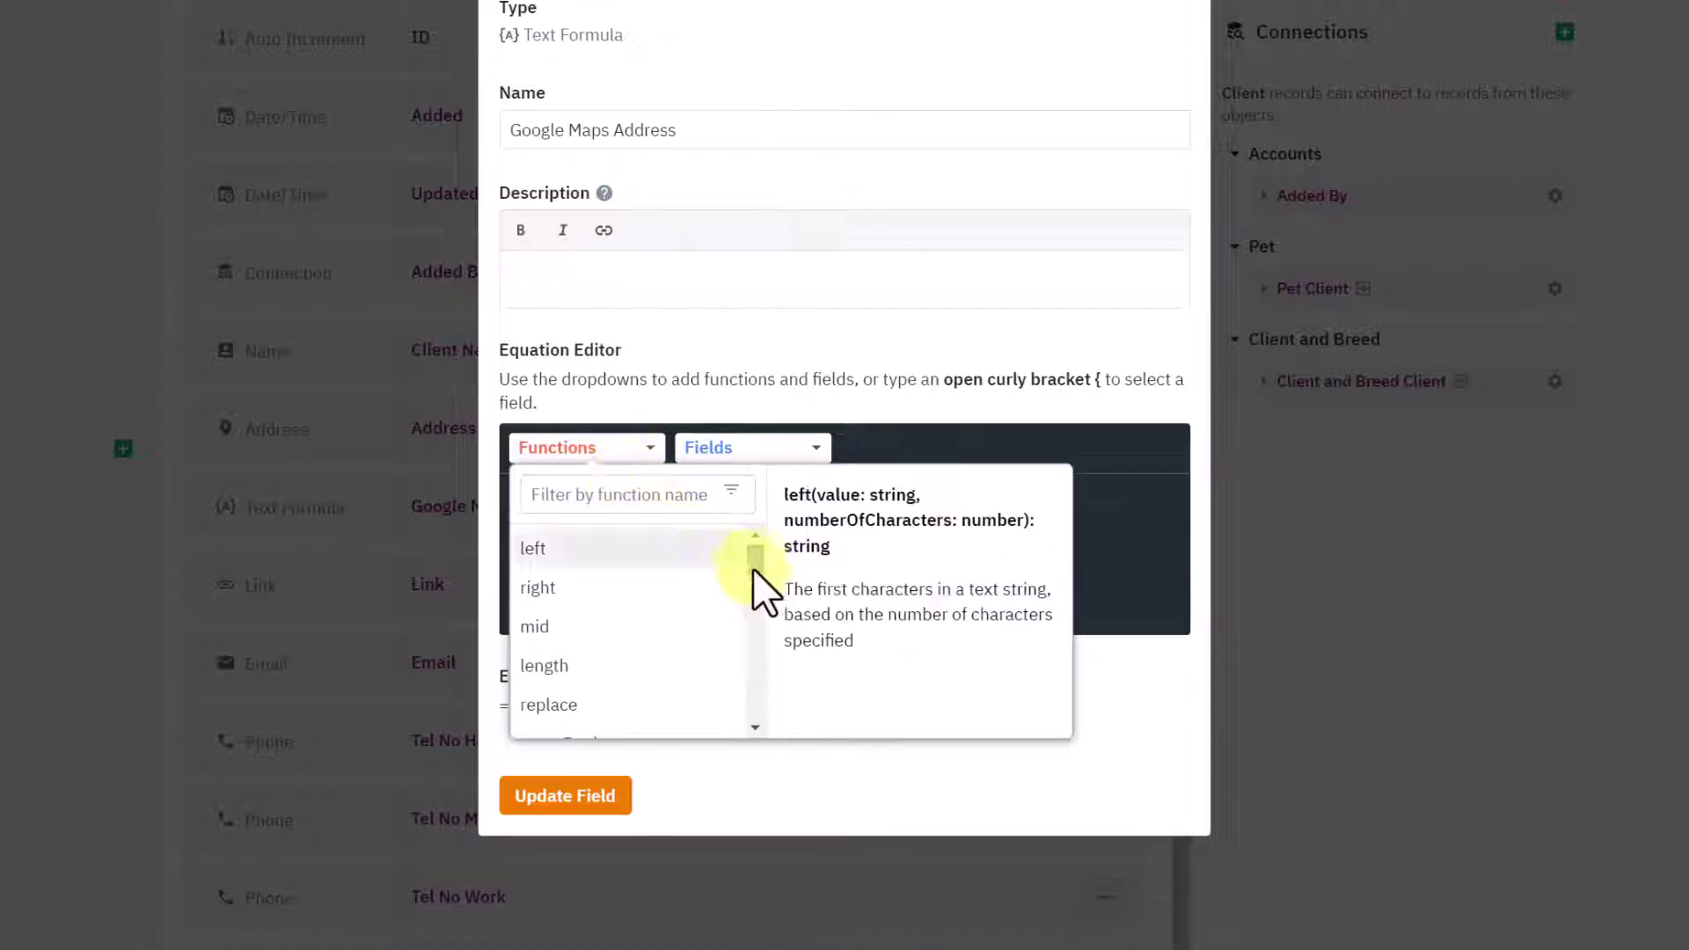
pyautogui.moveTo(755, 574); pyautogui.dragTo(750, 644)
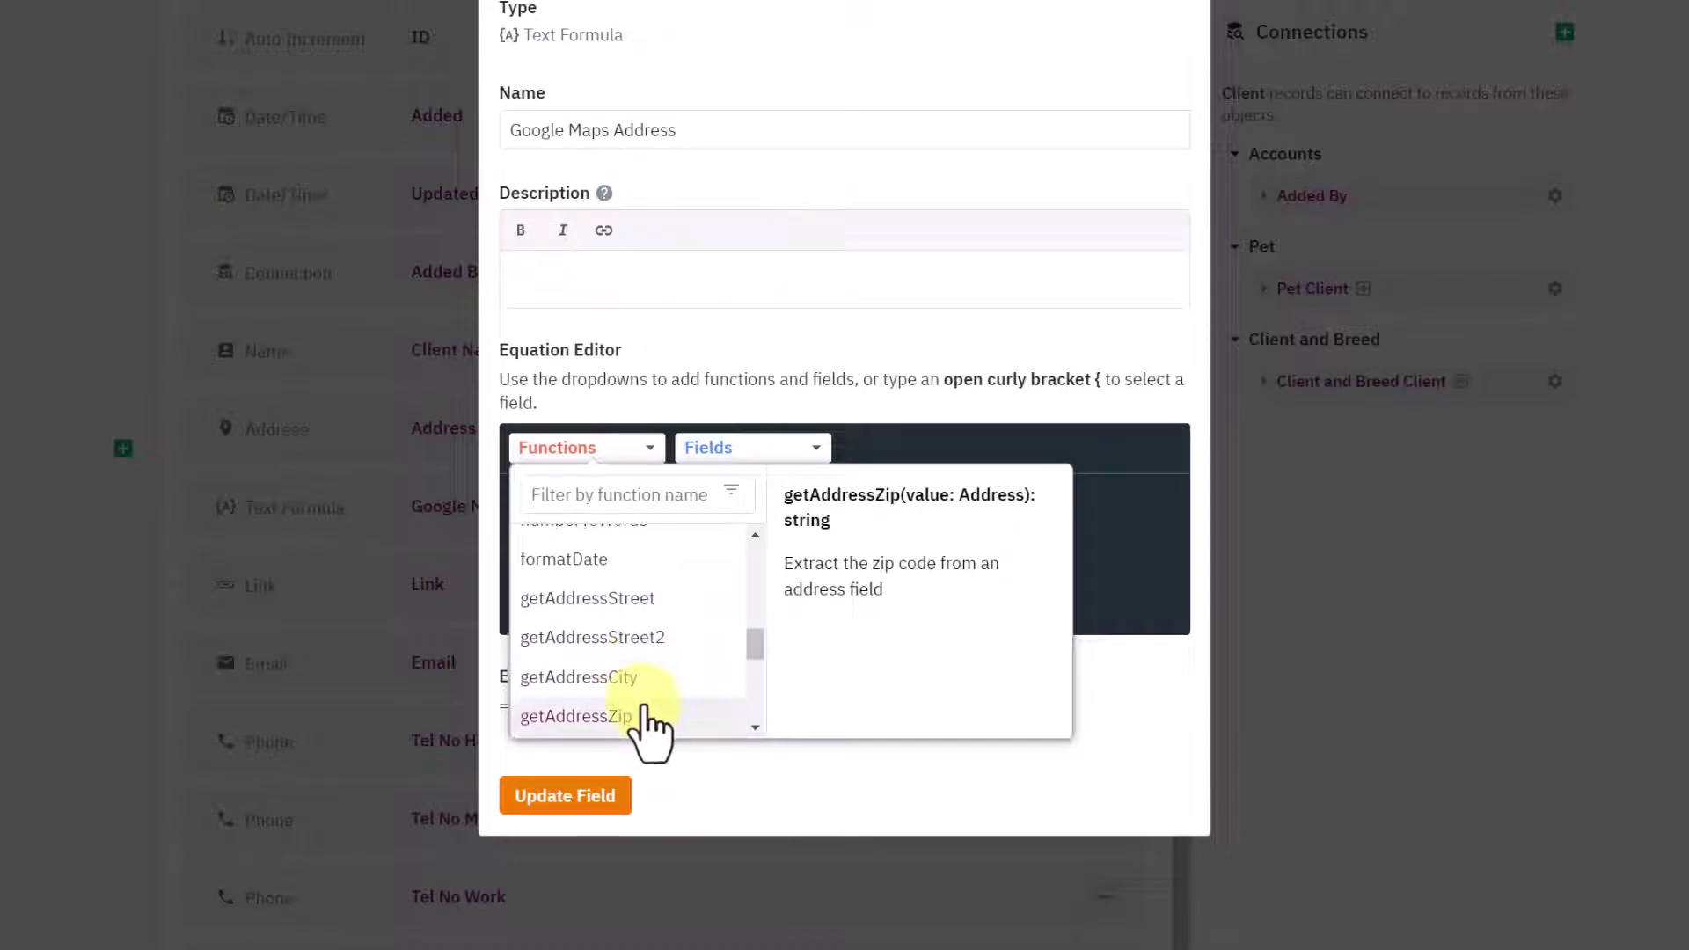
pyautogui.scroll(-2, 649, 709)
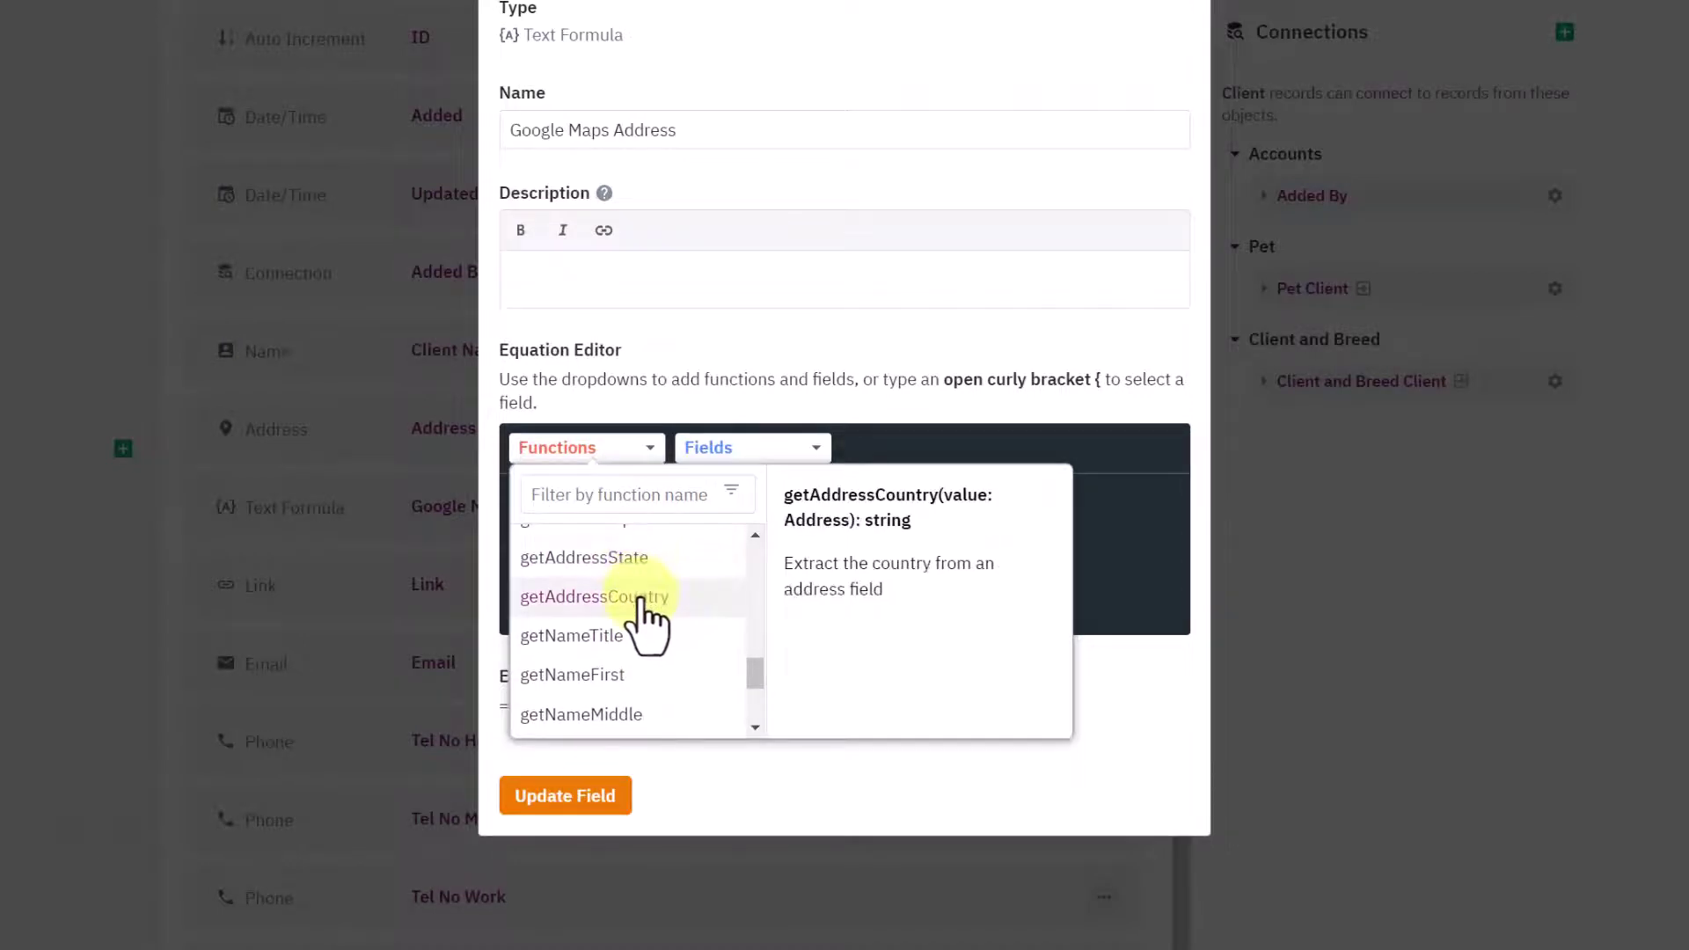
pyautogui.scroll(4, 760, 662)
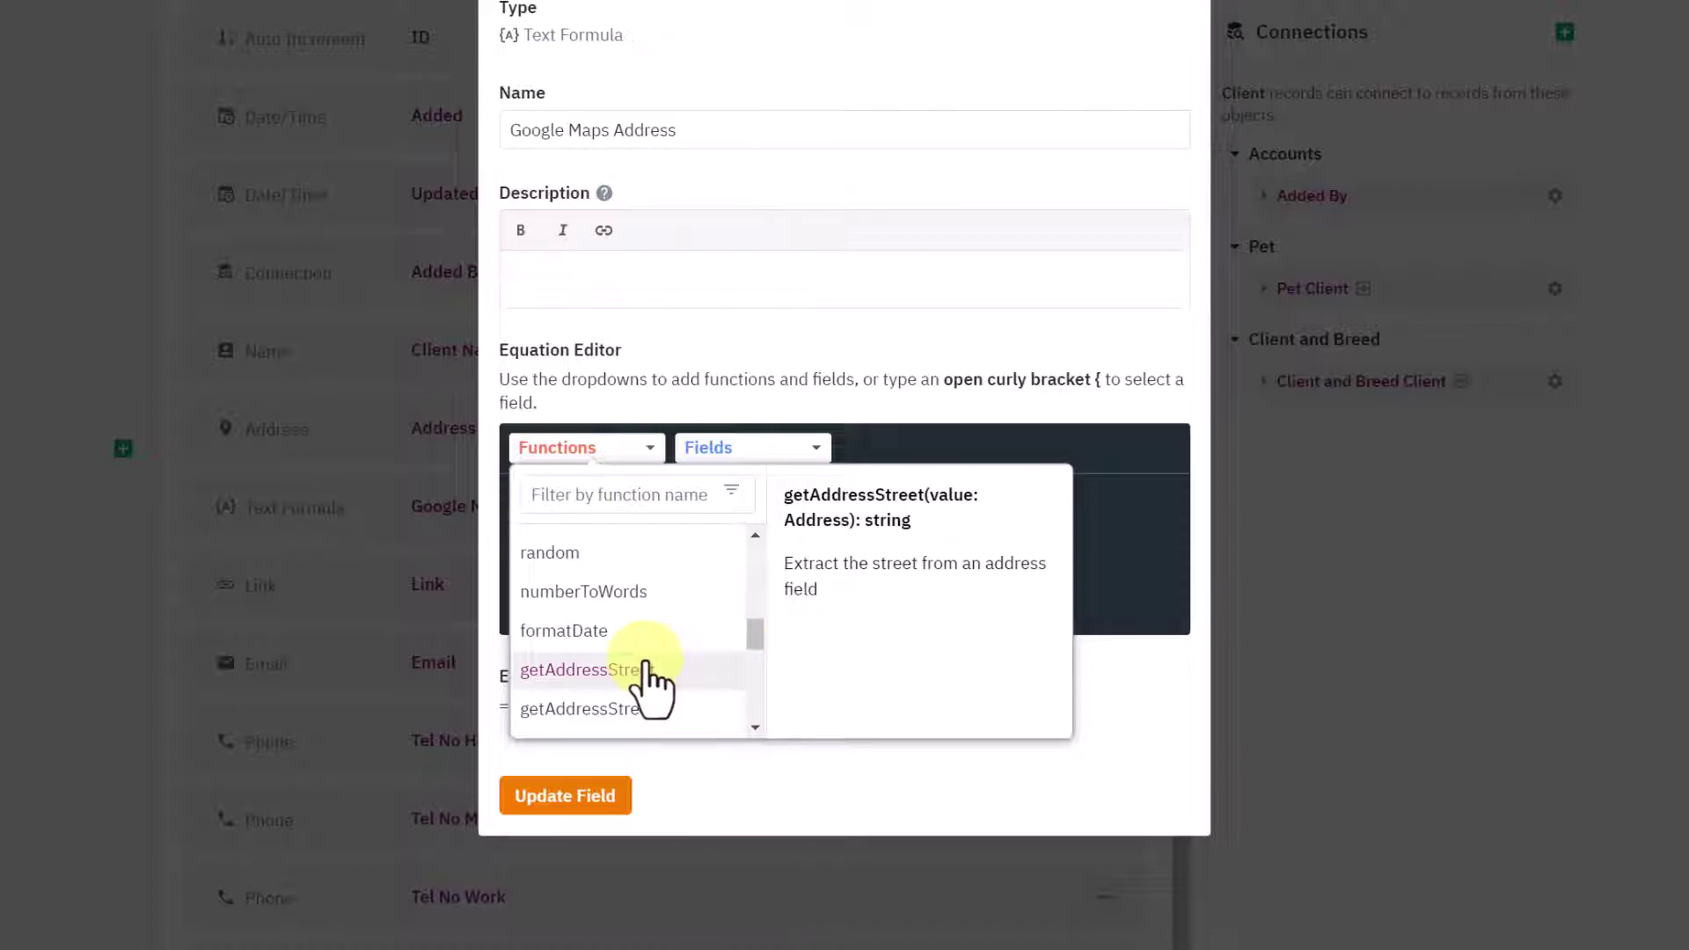
pyautogui.click(648, 665)
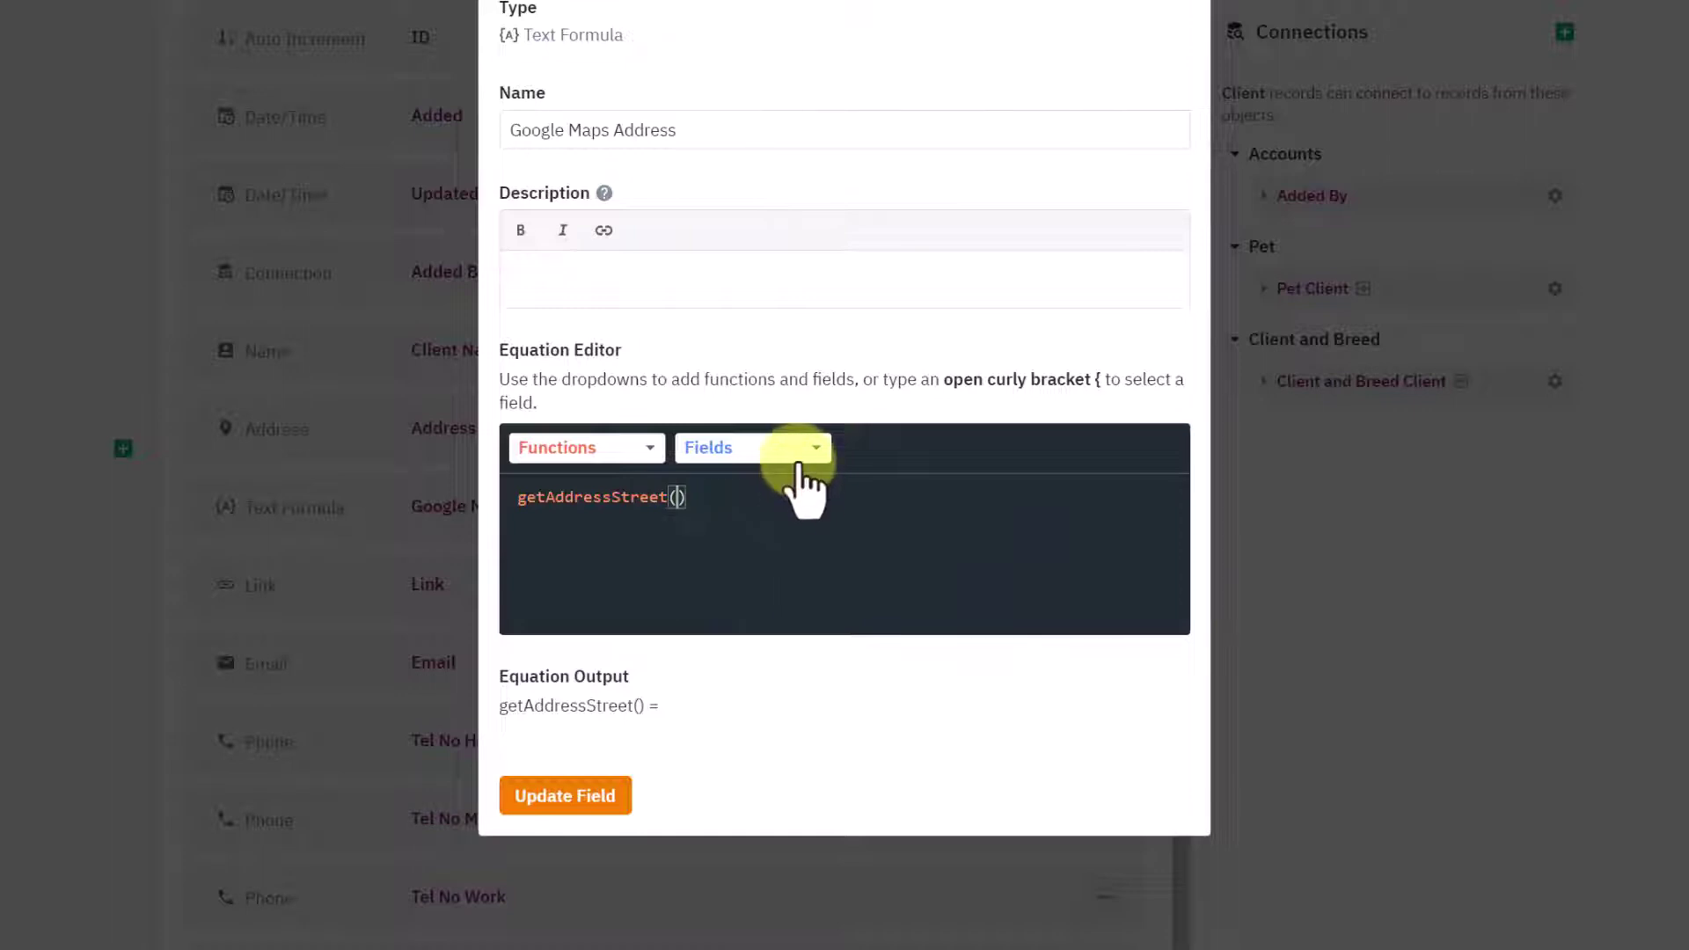
# Pass the Address field into getAddressStreet and save the formula field.
pyautogui.click(802, 468)
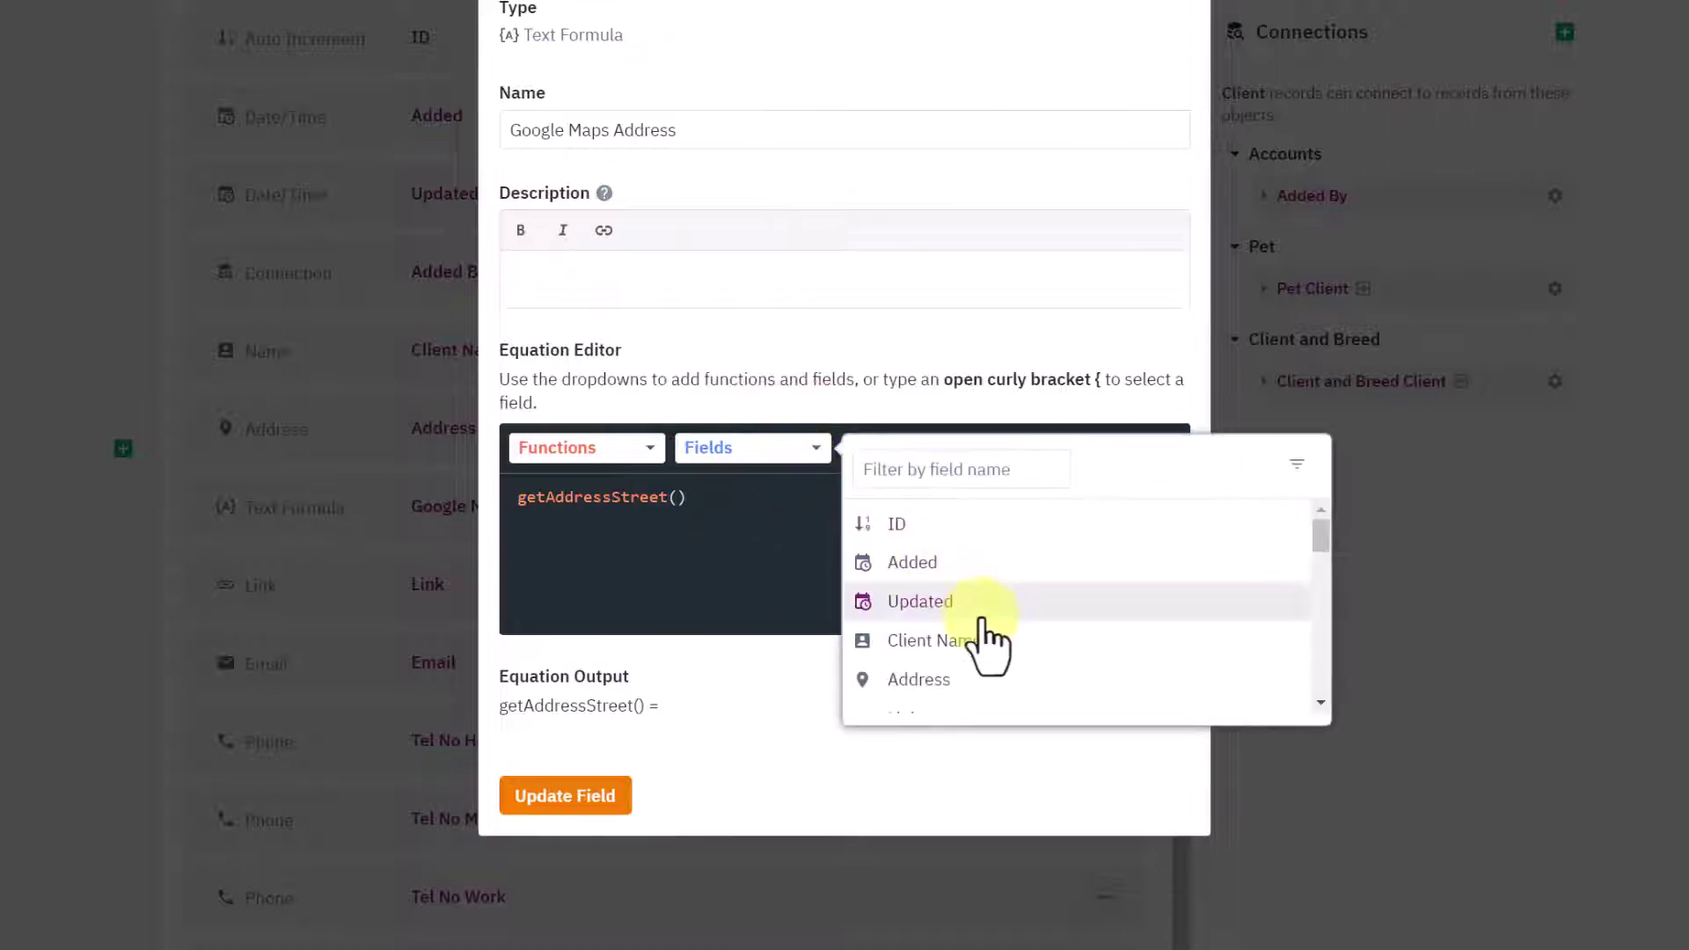
pyautogui.scroll(-3, 988, 642)
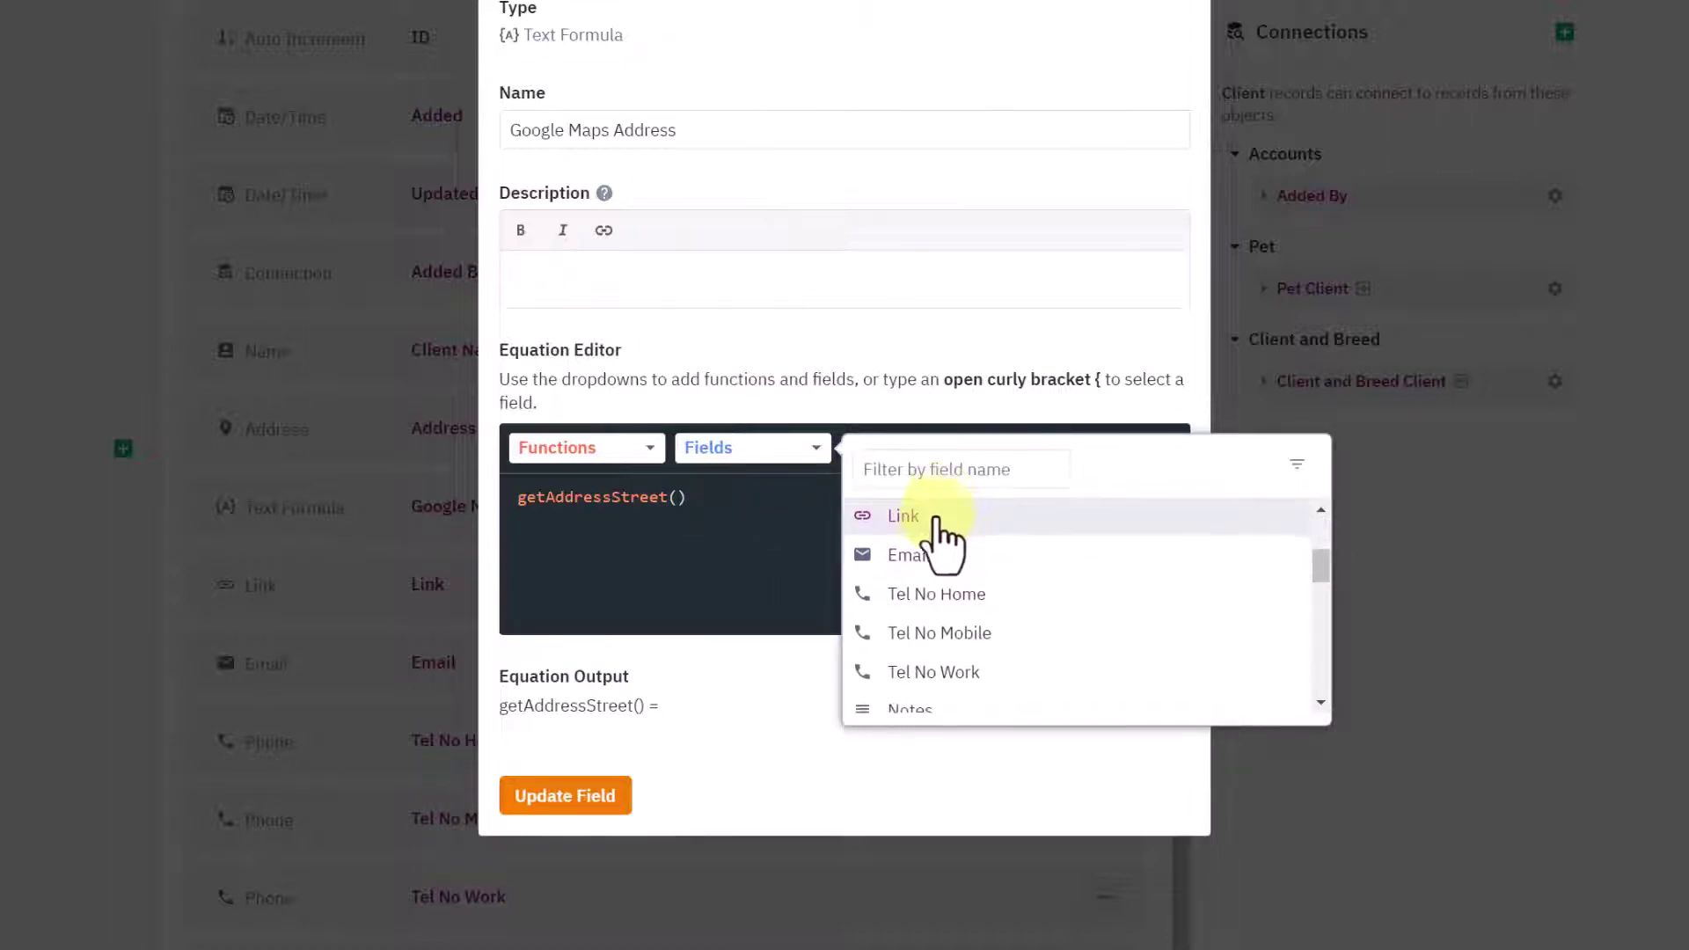
pyautogui.scroll(4, 940, 563)
pyautogui.click(937, 671)
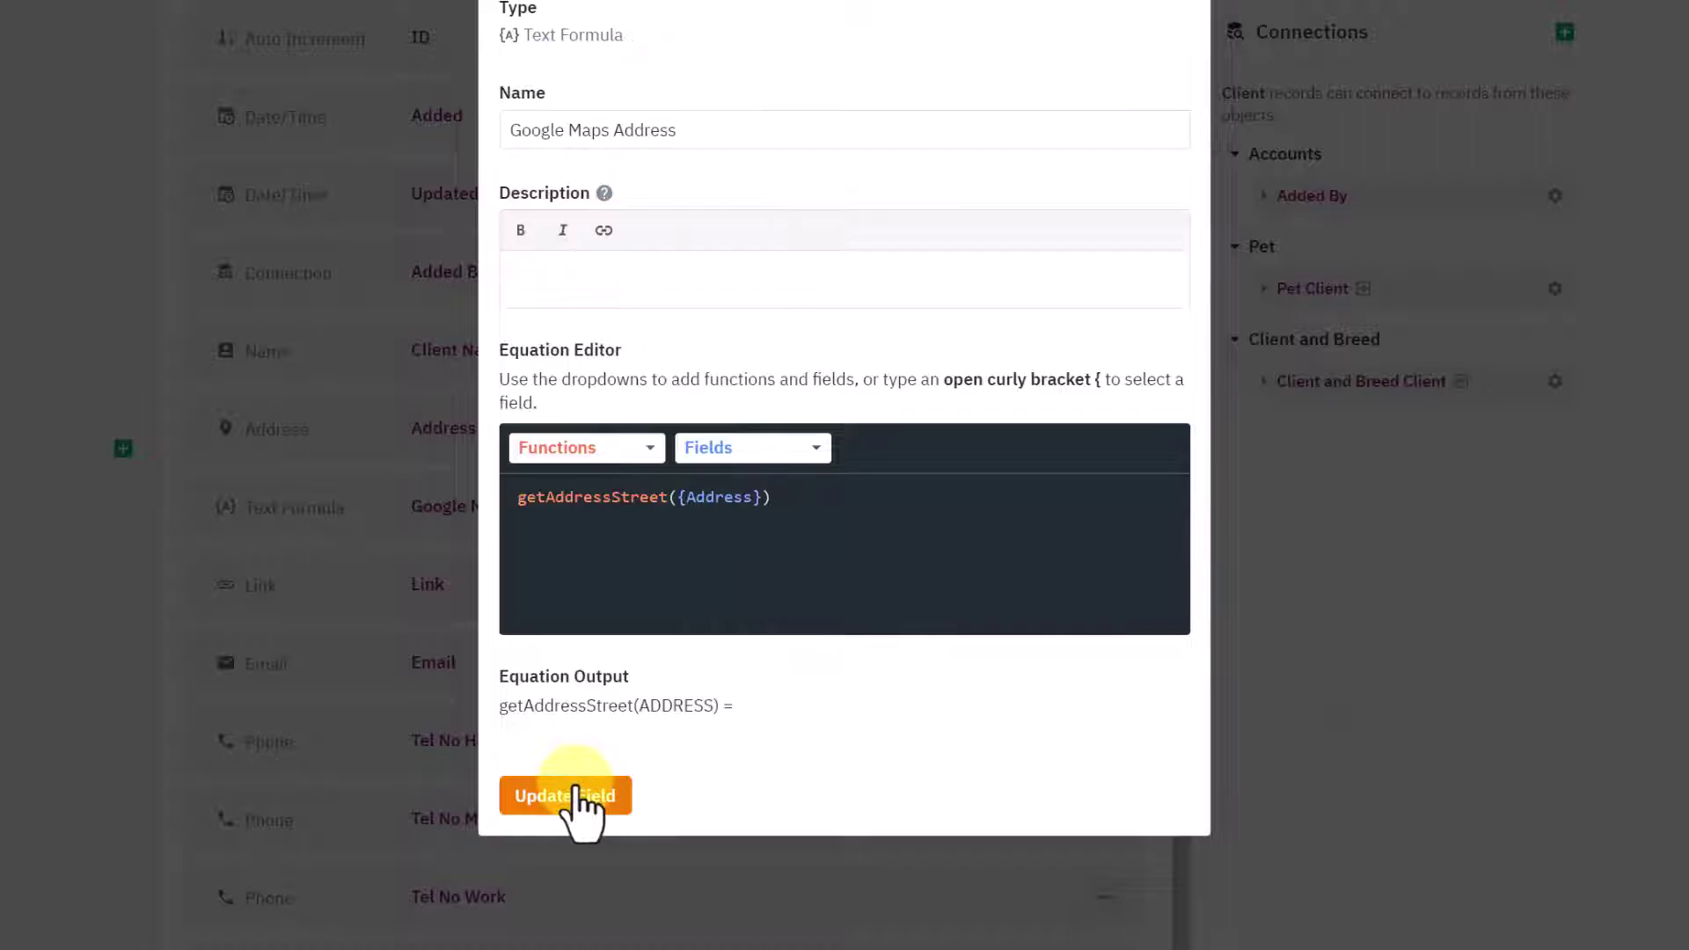
pyautogui.click(579, 792)
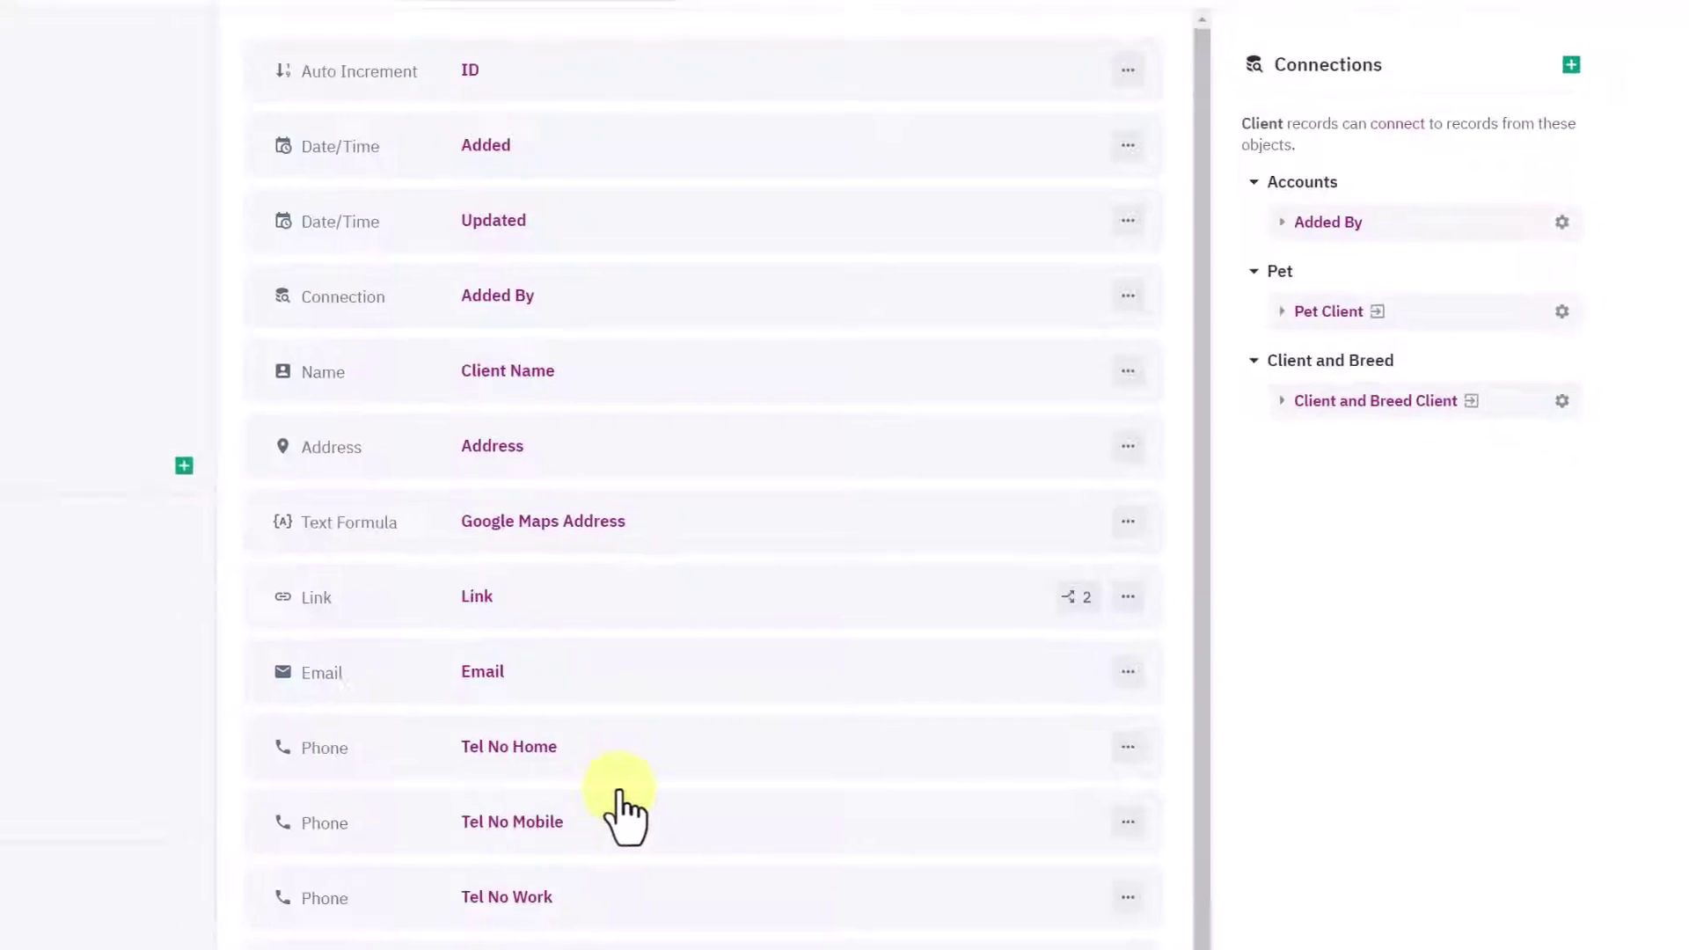
# In the Client records, resubmit the client's name.
pyautogui.click(906, 172)
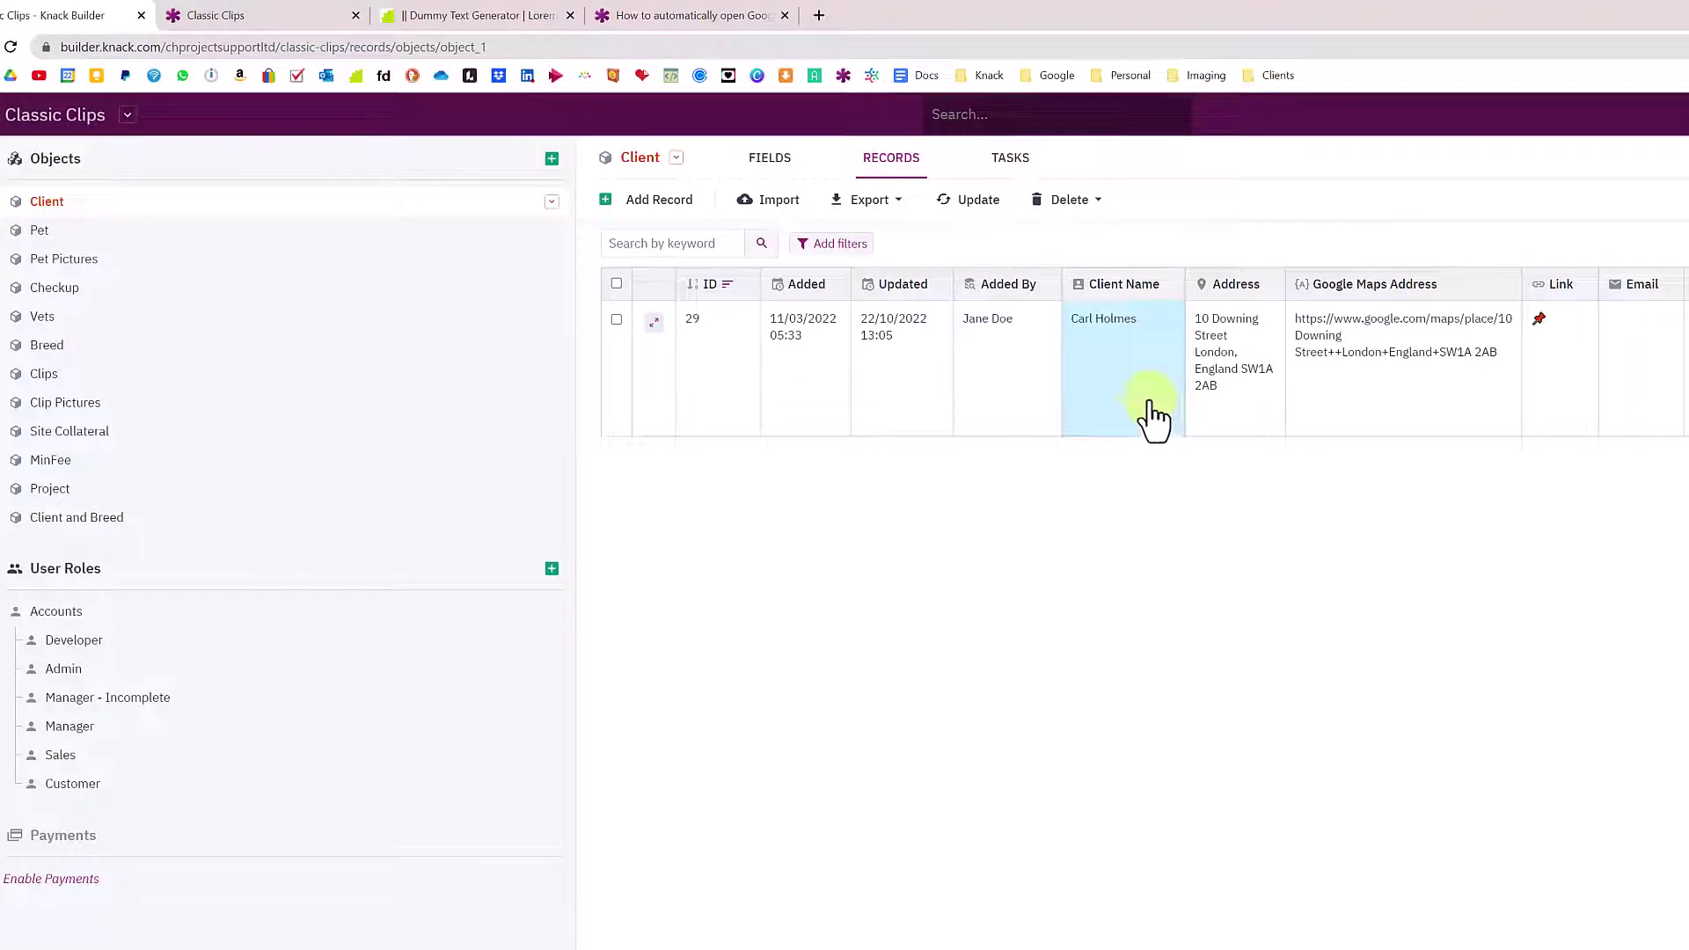
pyautogui.click(1137, 403)
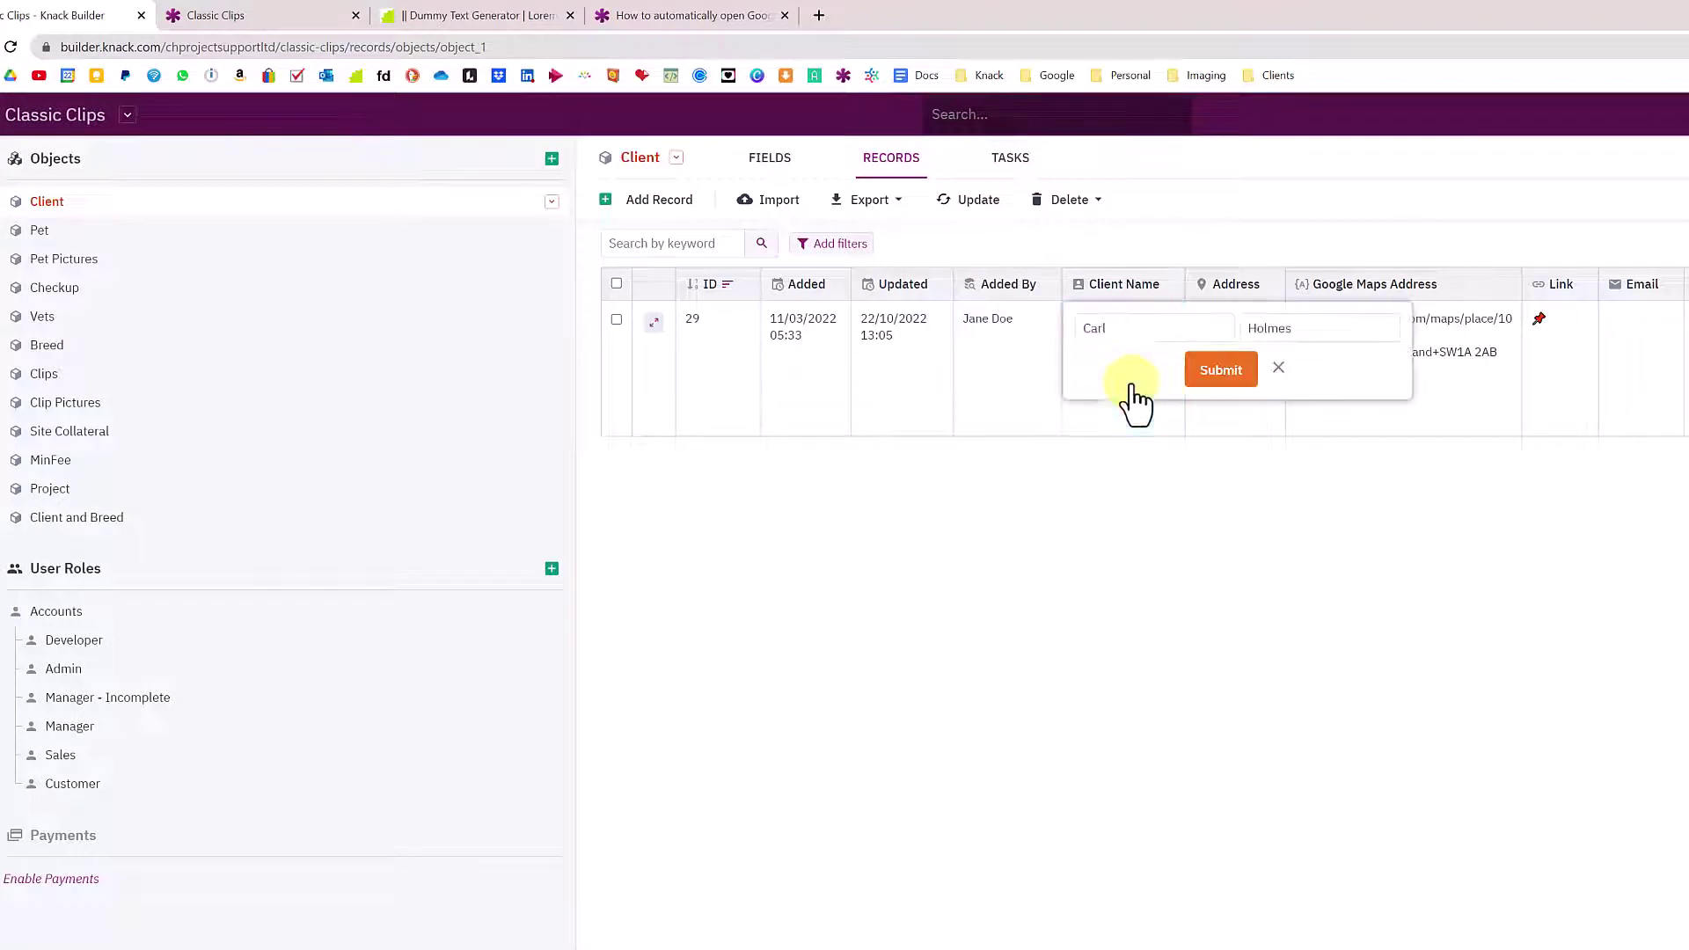
pyautogui.click(1220, 373)
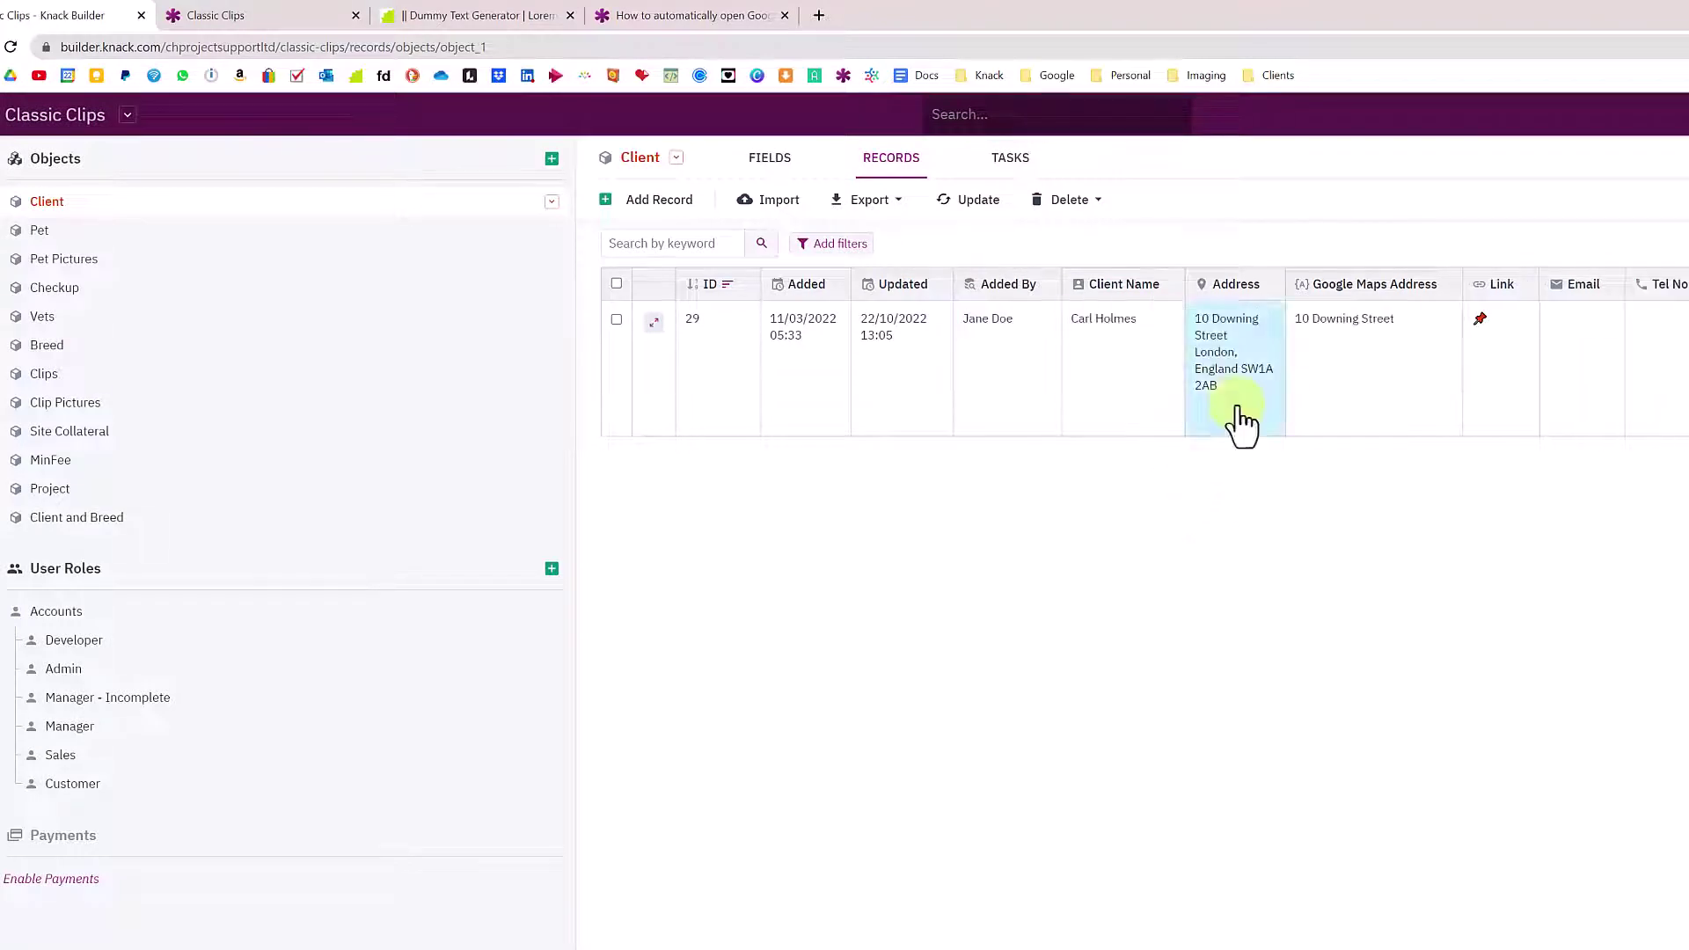
# Check the street-only Google Maps Address result and the address's street, Street 2, city and region parts.
pyautogui.moveTo(1397, 320); pyautogui.dragTo(1298, 317)
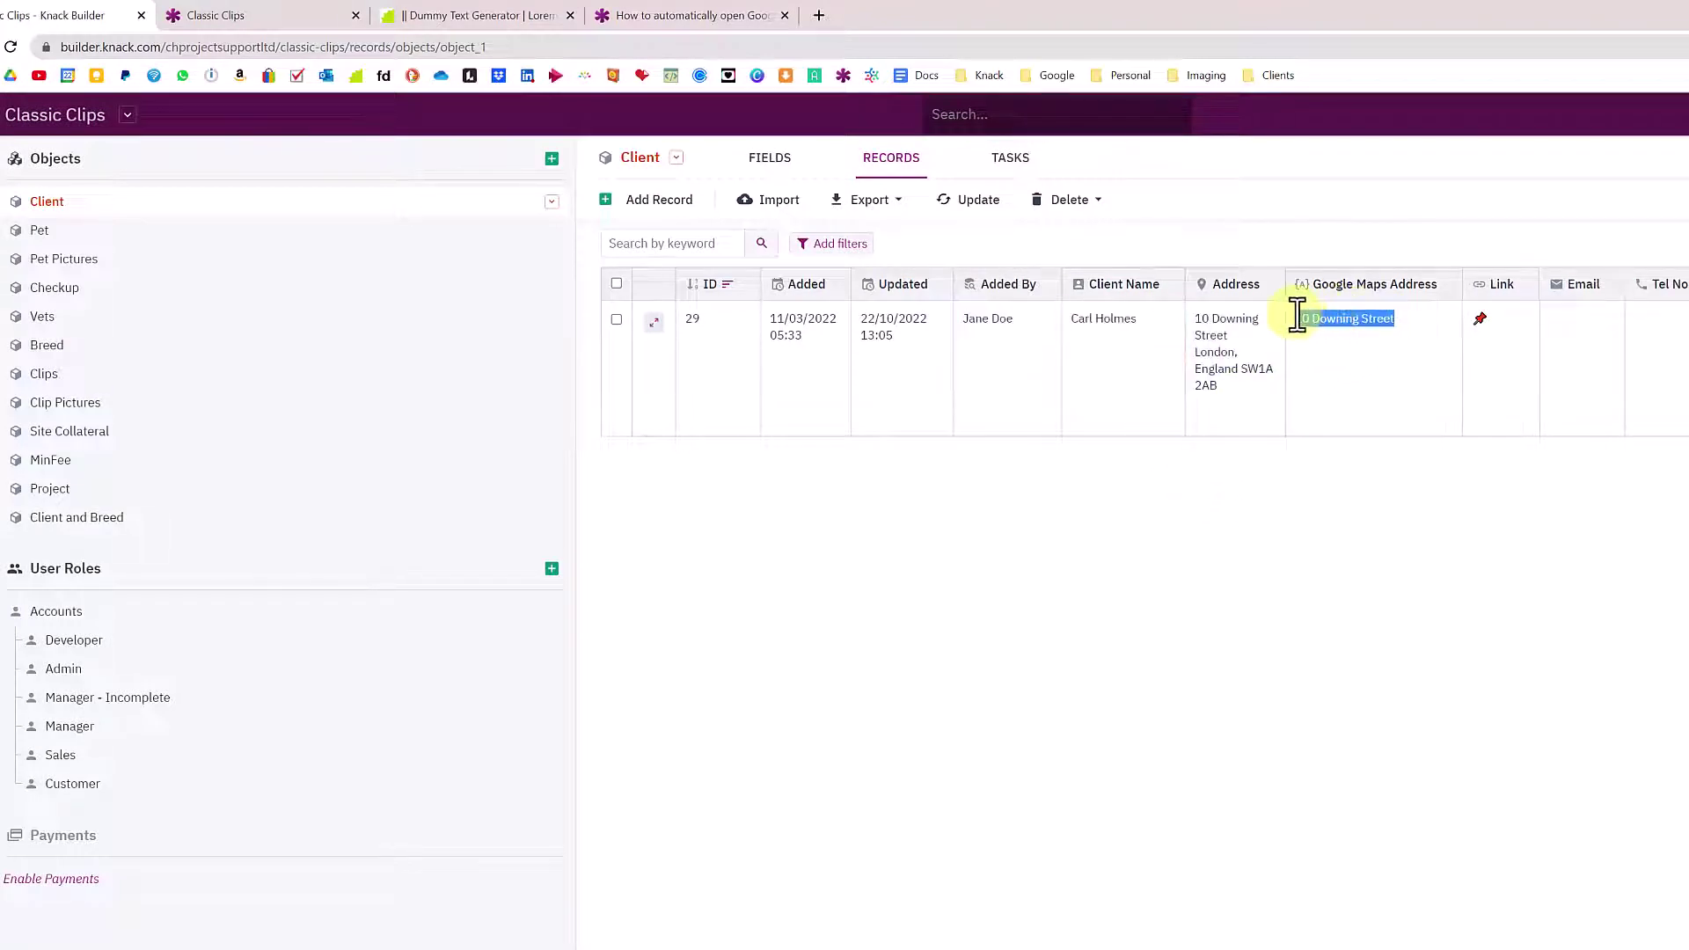
pyautogui.click(1241, 351)
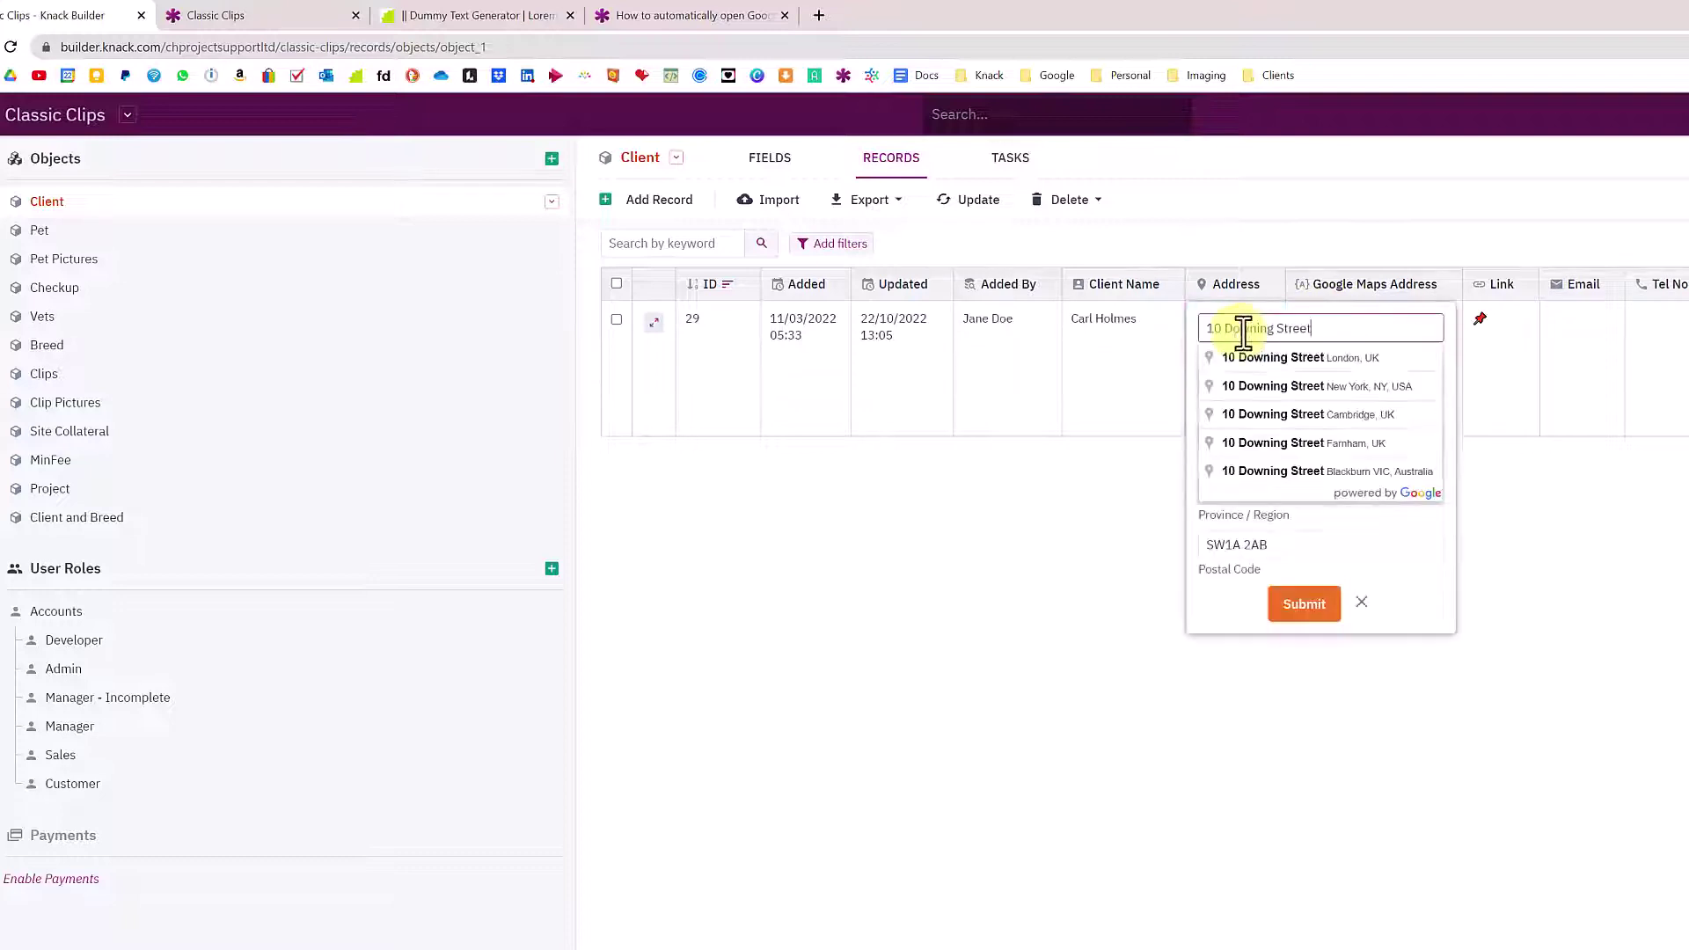
pyautogui.click(1421, 536)
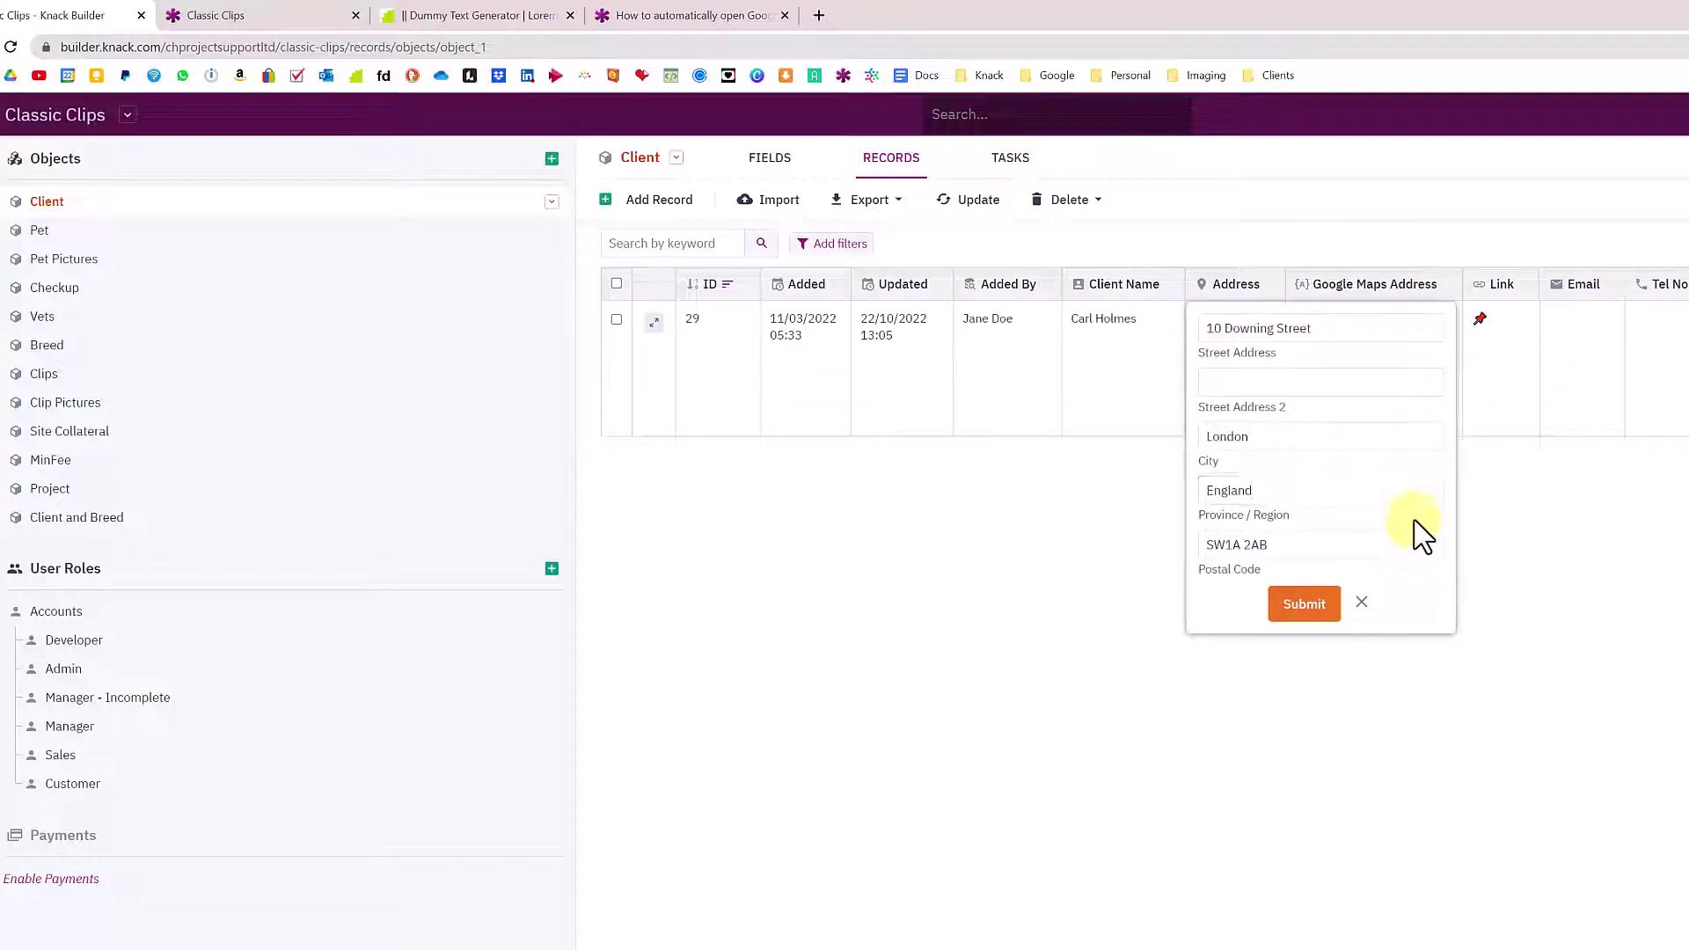
pyautogui.moveTo(1319, 332); pyautogui.dragTo(1192, 339)
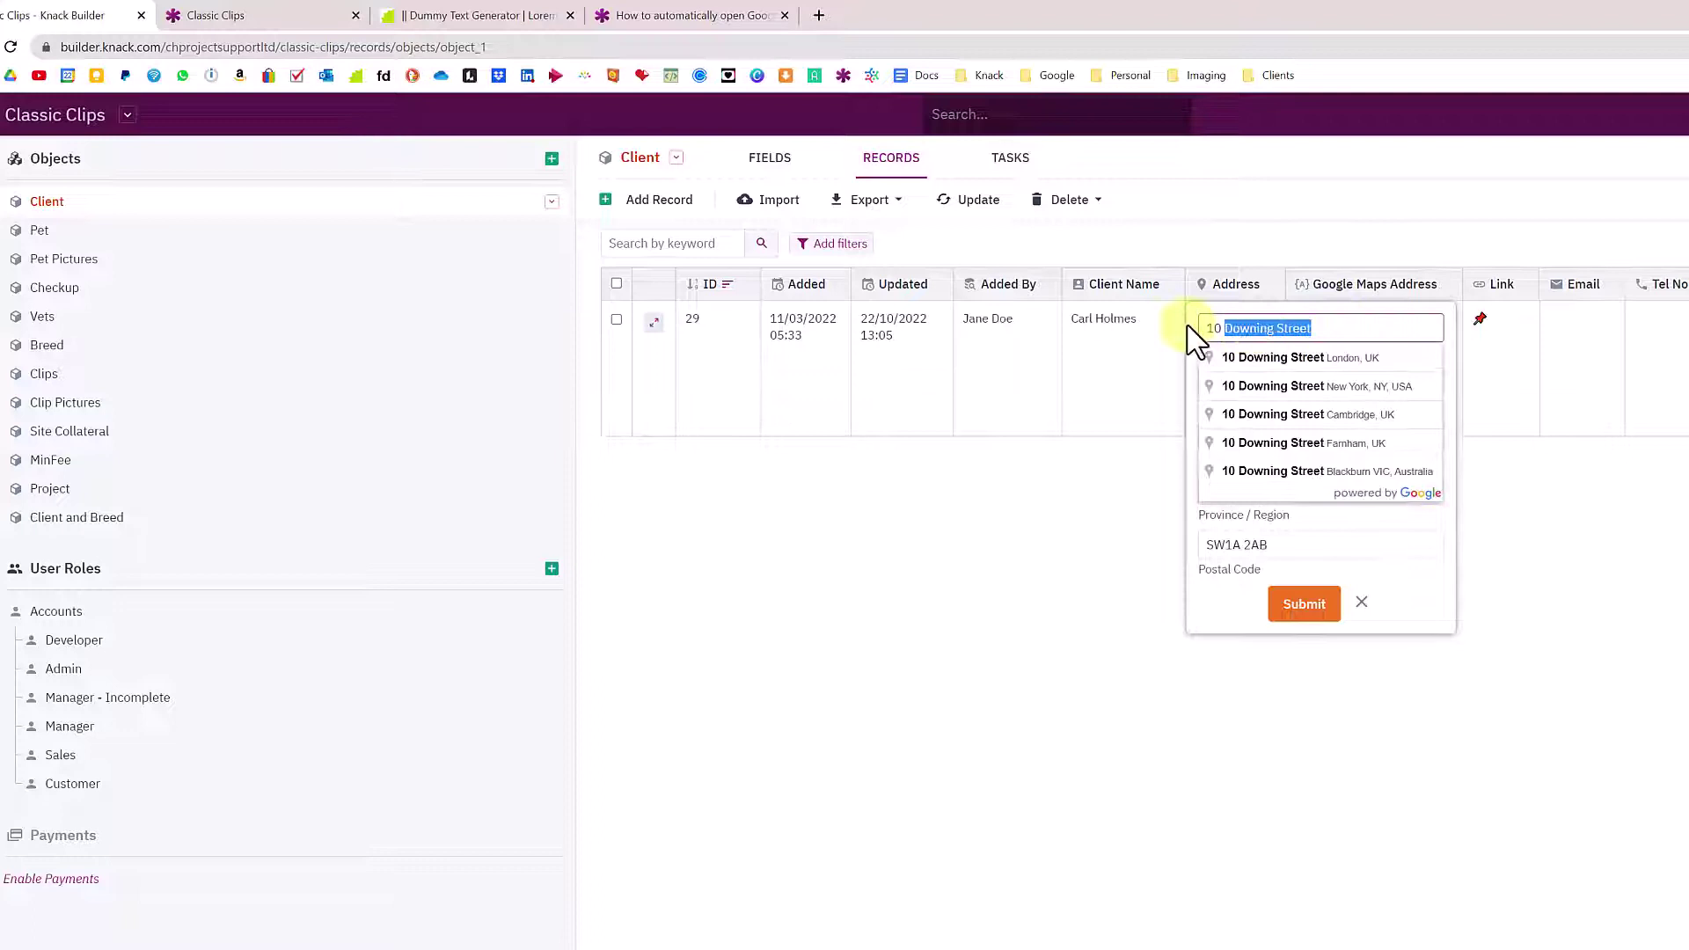
pyautogui.click(1388, 540)
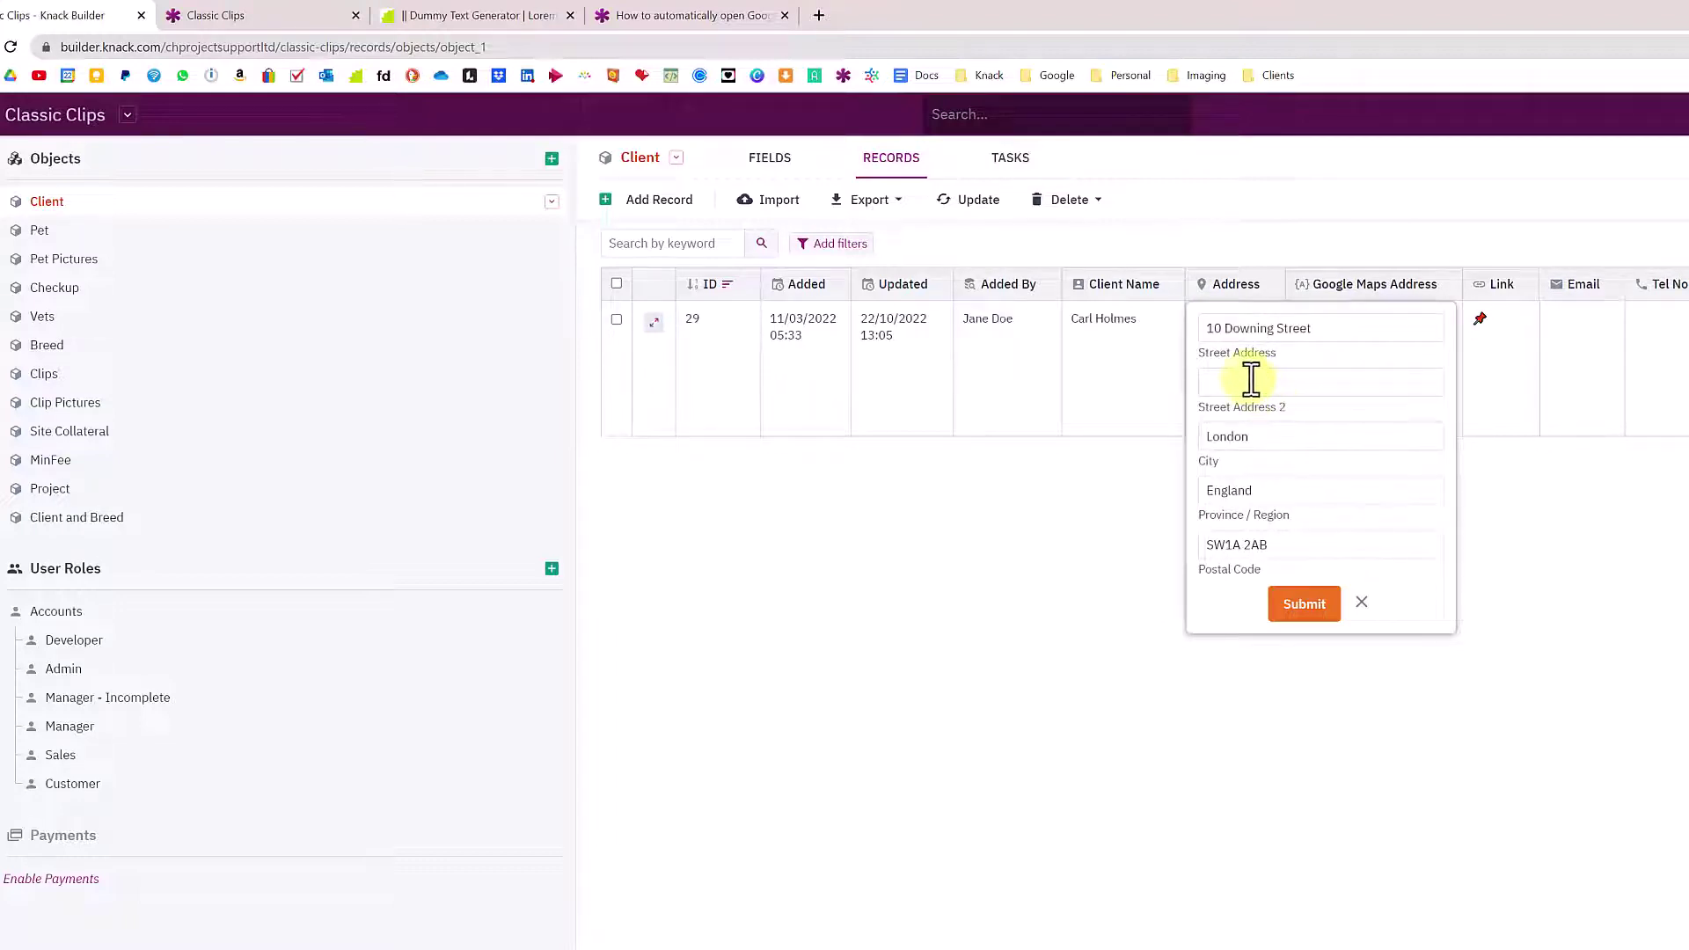
pyautogui.moveTo(1282, 410); pyautogui.dragTo(1214, 407)
pyautogui.doubleClick(1208, 462)
pyautogui.moveTo(1290, 517); pyautogui.dragTo(1199, 517)
# Replace the Google Maps Address equation with the pasted place URL plus 'downing street+ london'.
pyautogui.moveTo(1267, 570); pyautogui.dragTo(1205, 570)
pyautogui.click(1619, 532)
pyautogui.click(1450, 292)
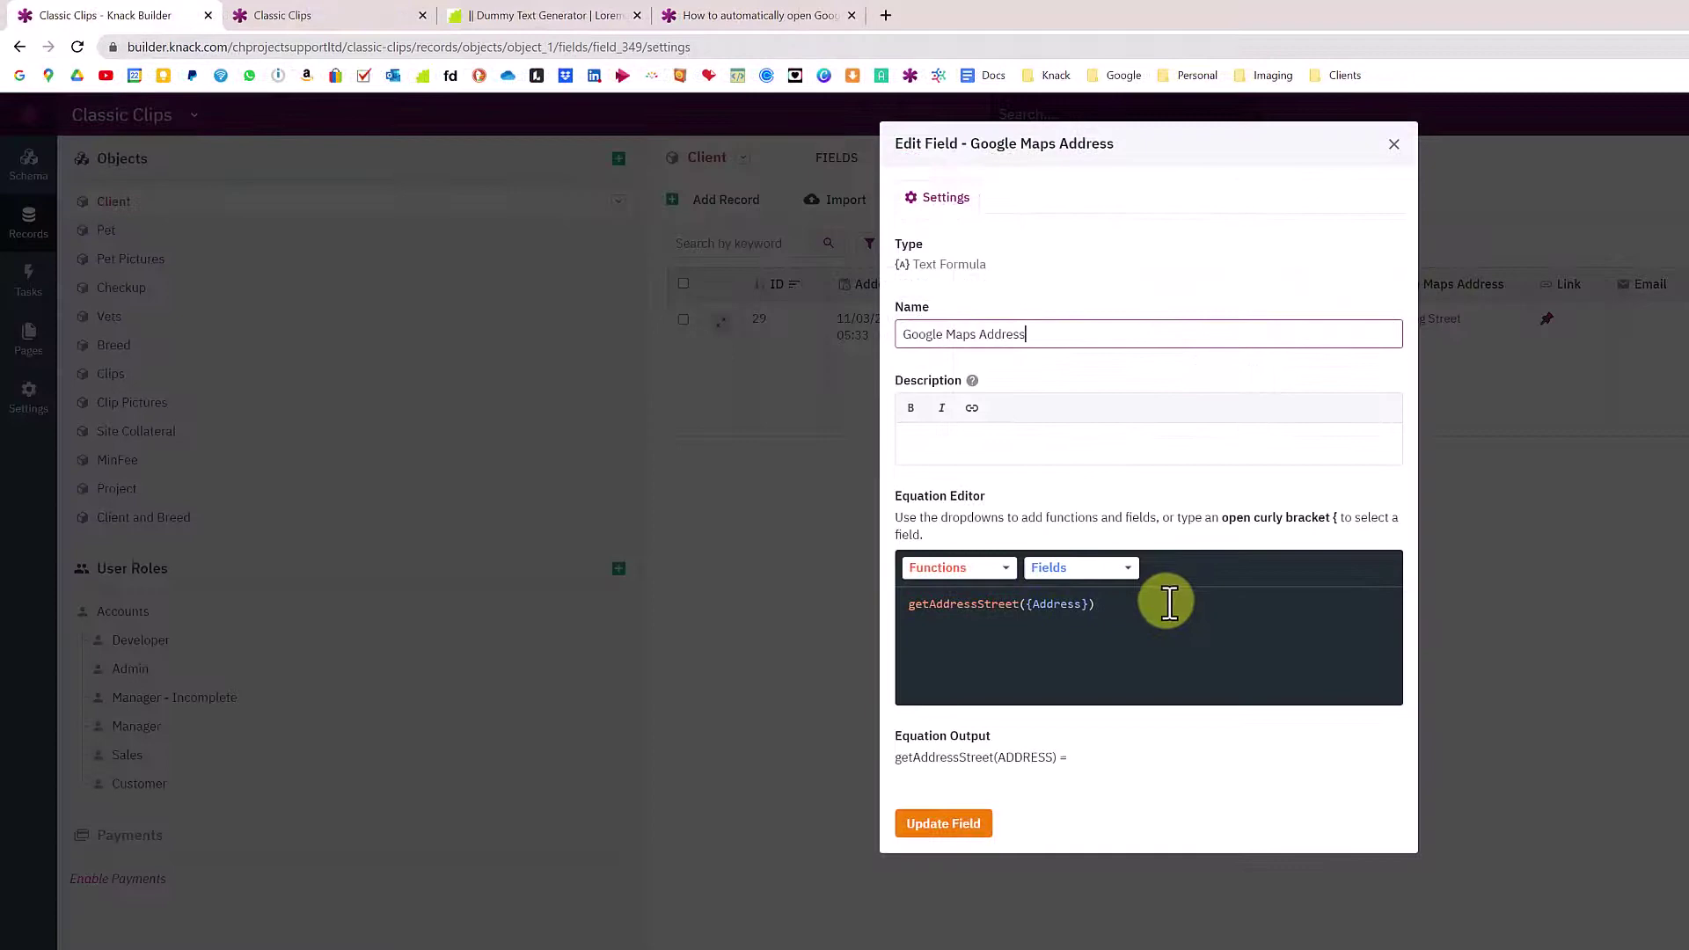
pyautogui.tripleClick(1163, 596)
pyautogui.press('BackSpace')
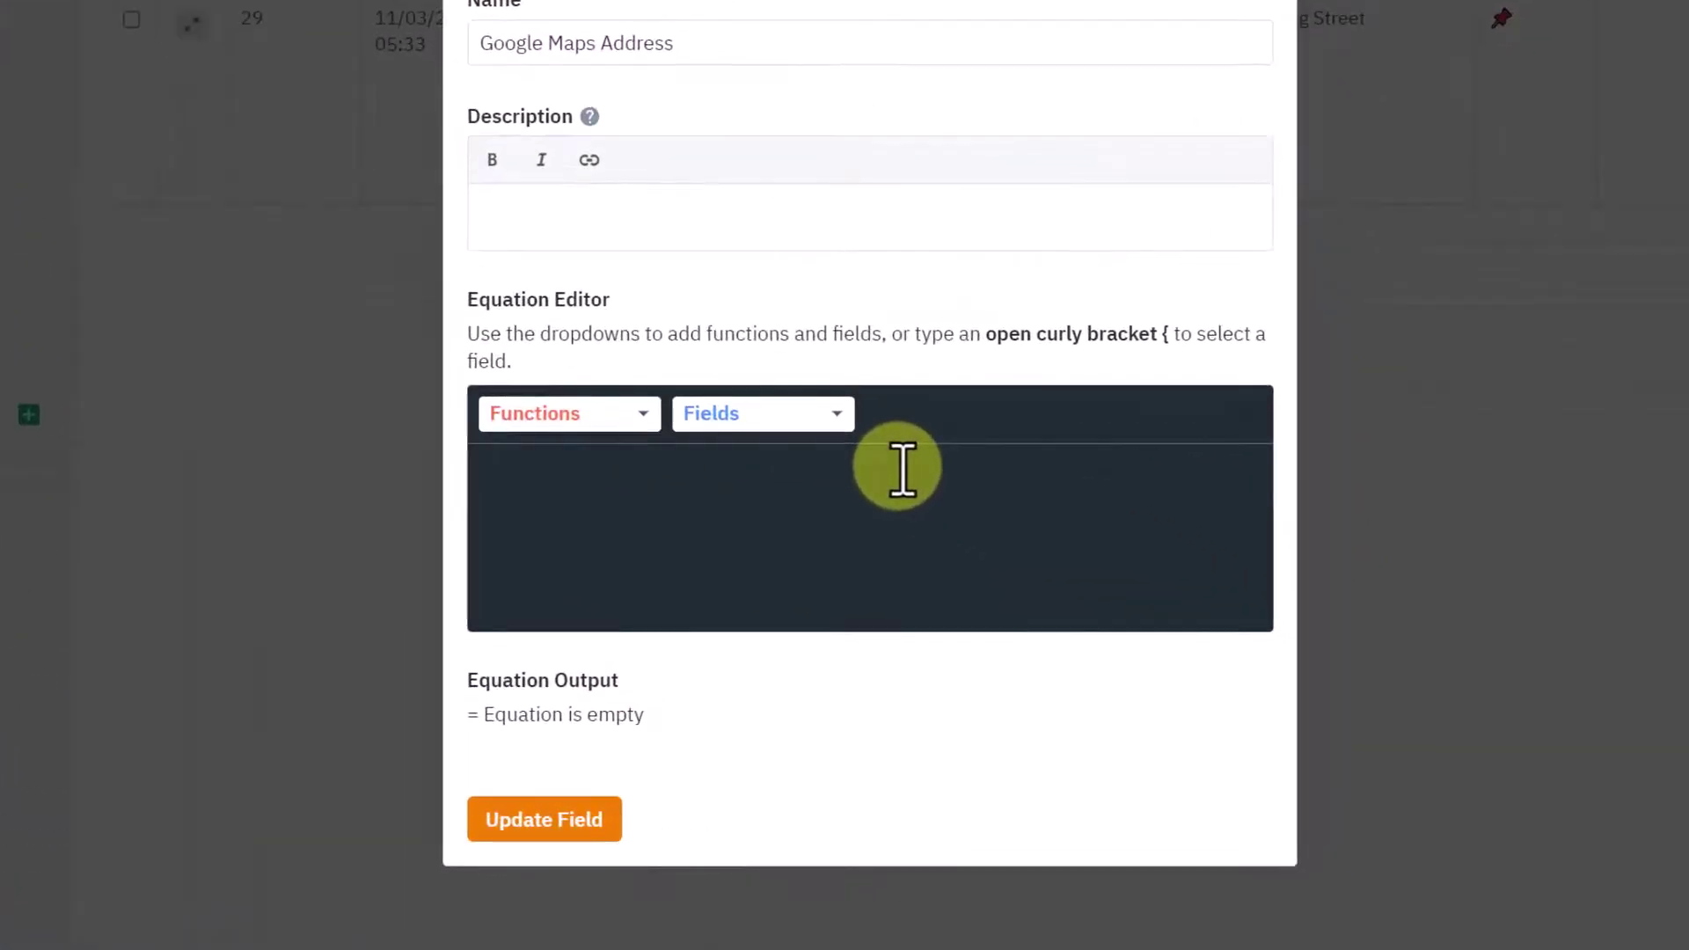
pyautogui.write('https://www.google.com/maps/place/')
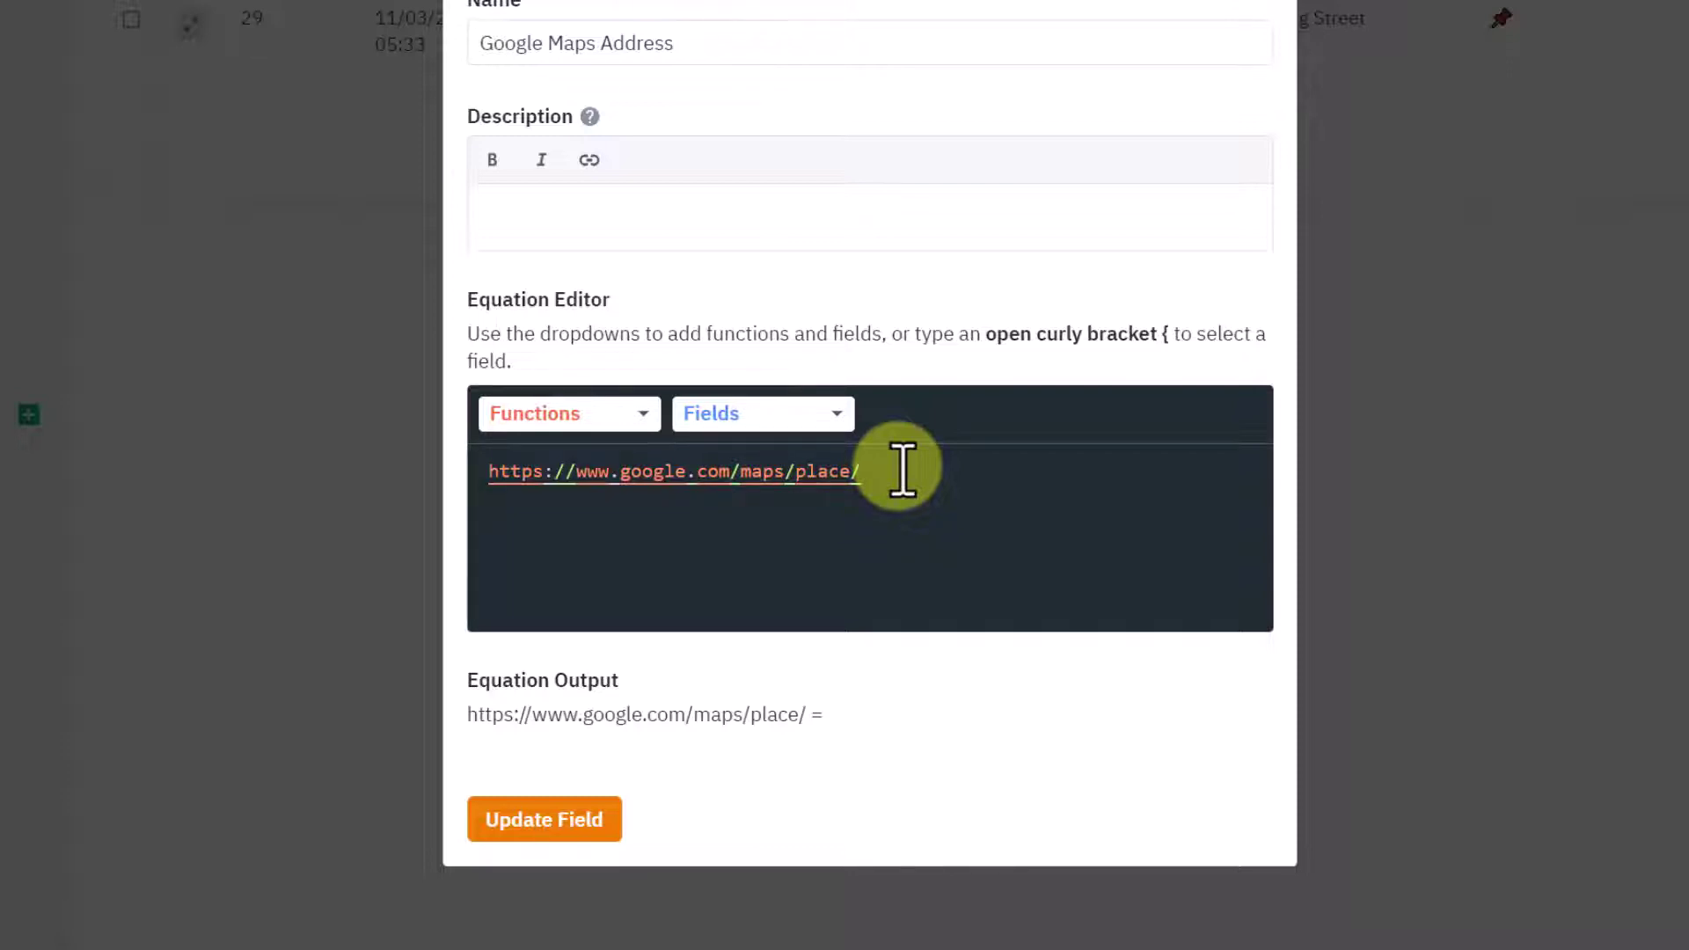
pyautogui.write('down')
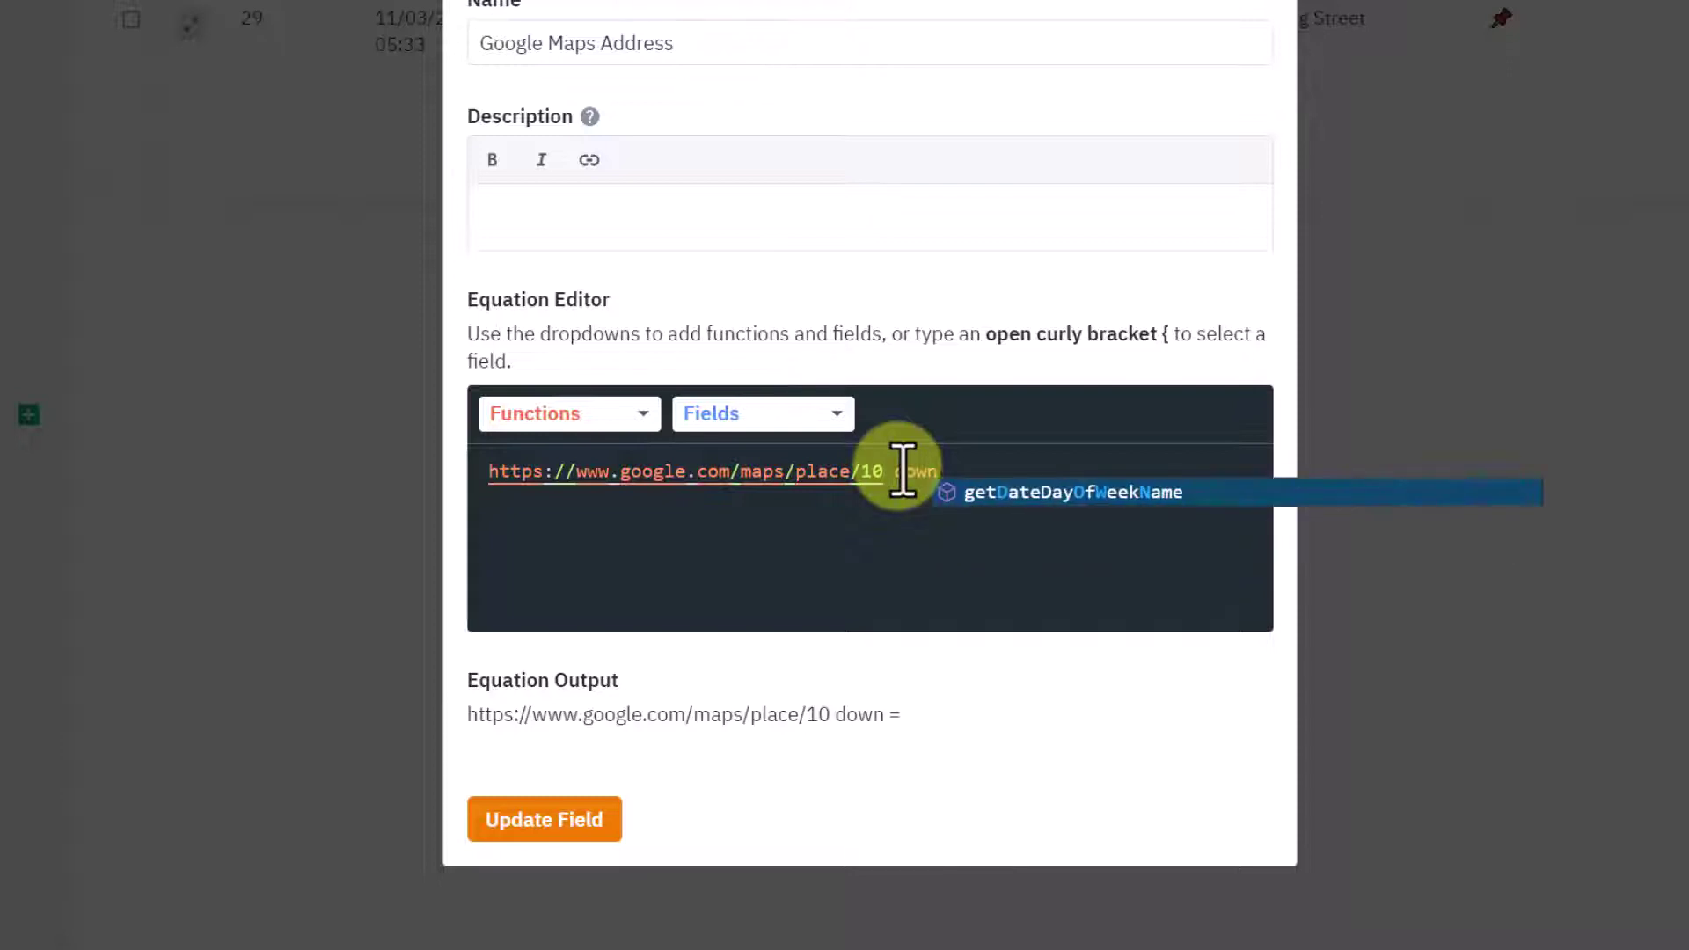
pyautogui.write('ing street')
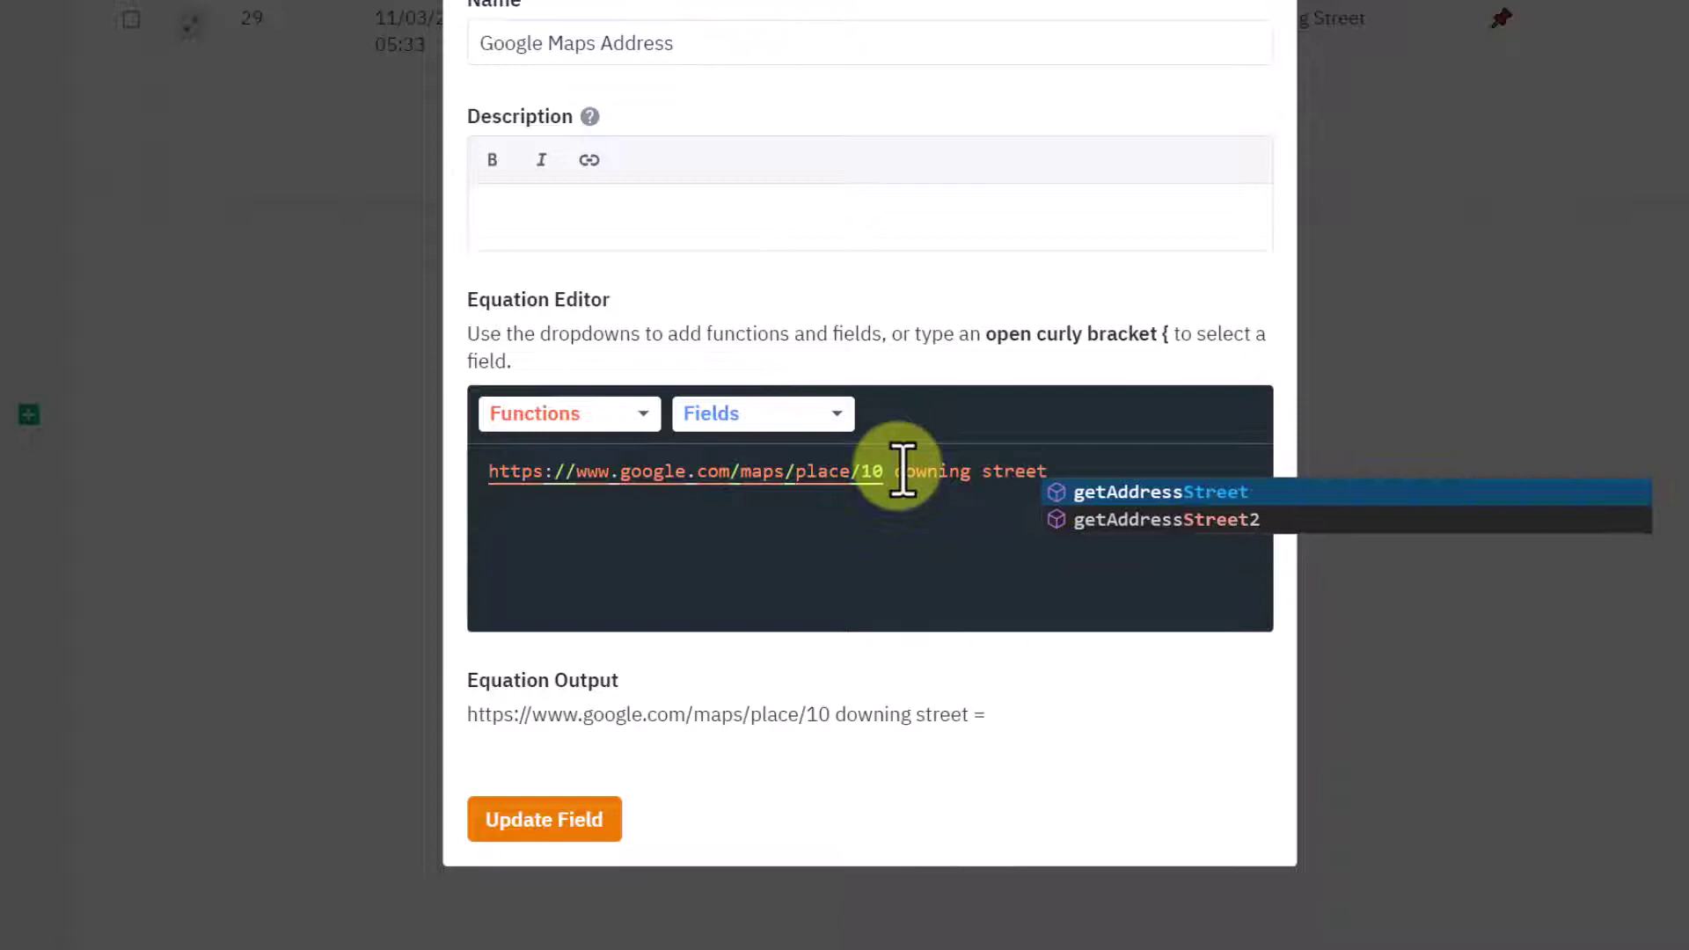
pyautogui.write('+')
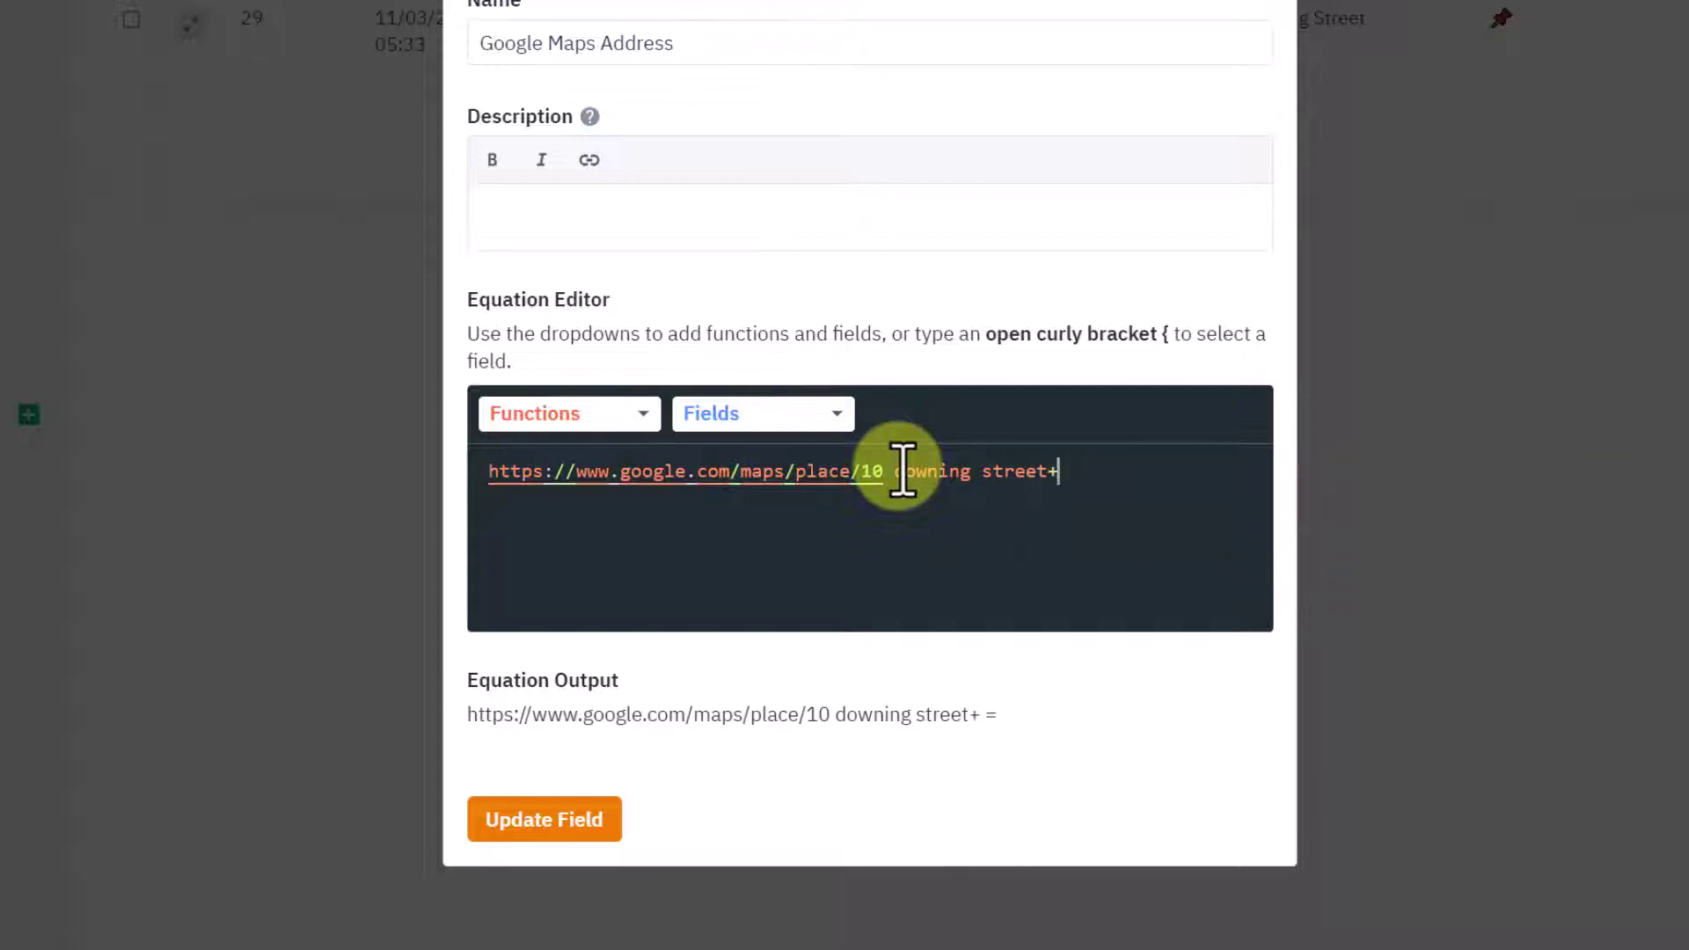
pyautogui.write(' london')
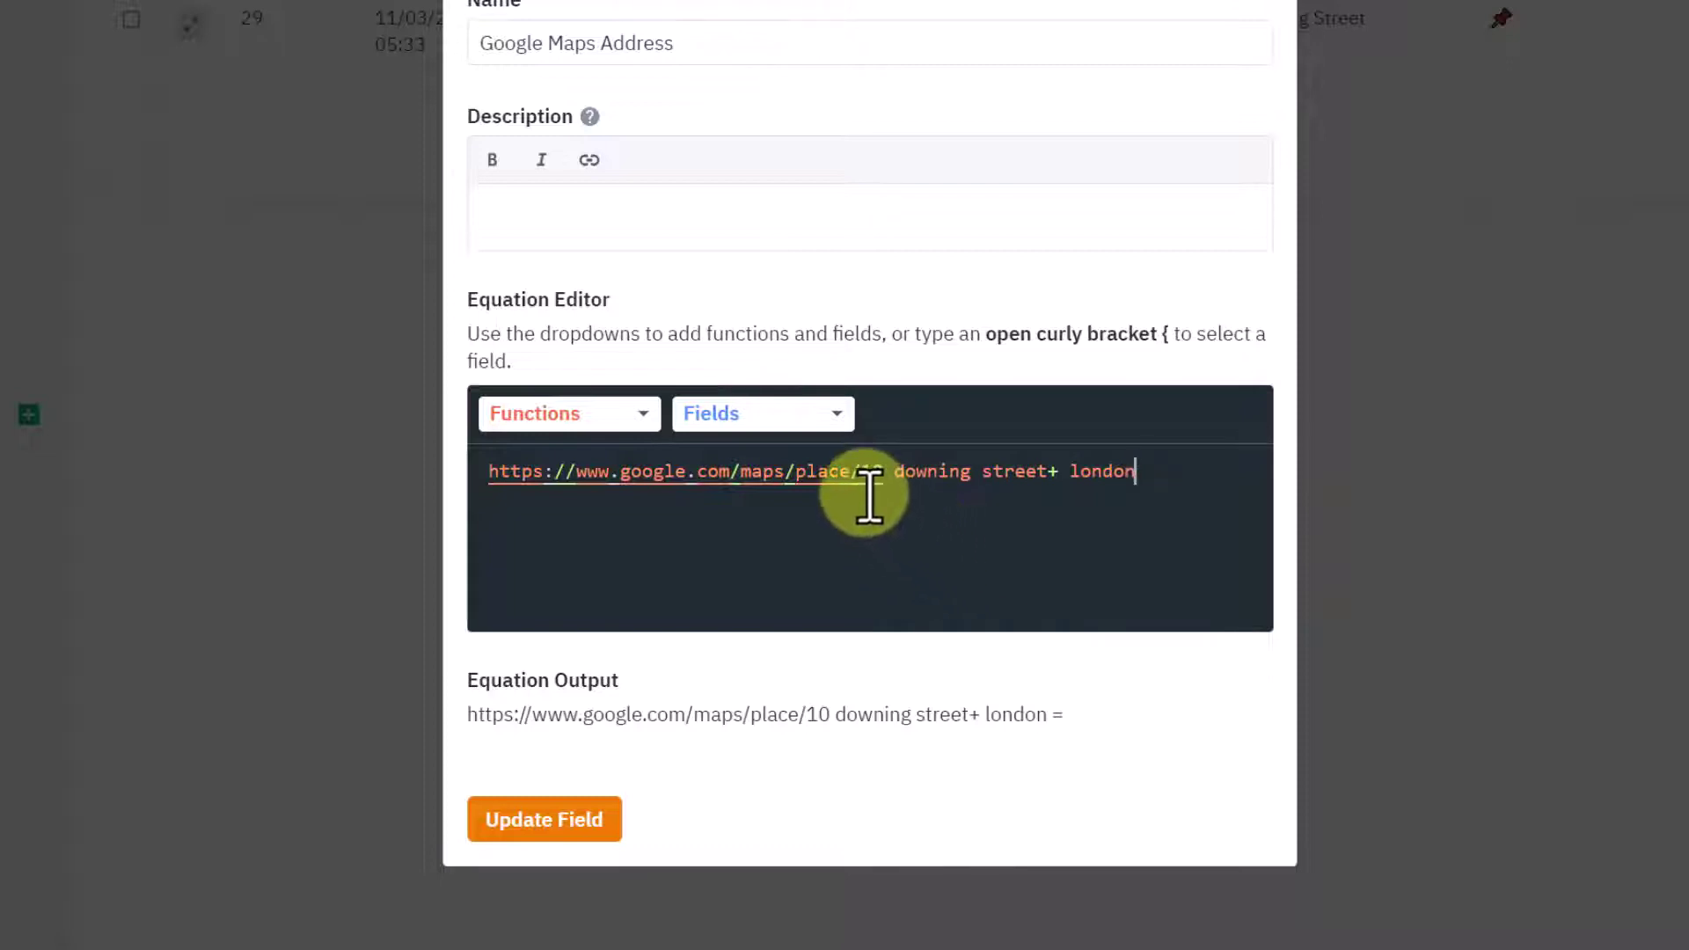
pyautogui.moveTo(863, 476); pyautogui.dragTo(1167, 480)
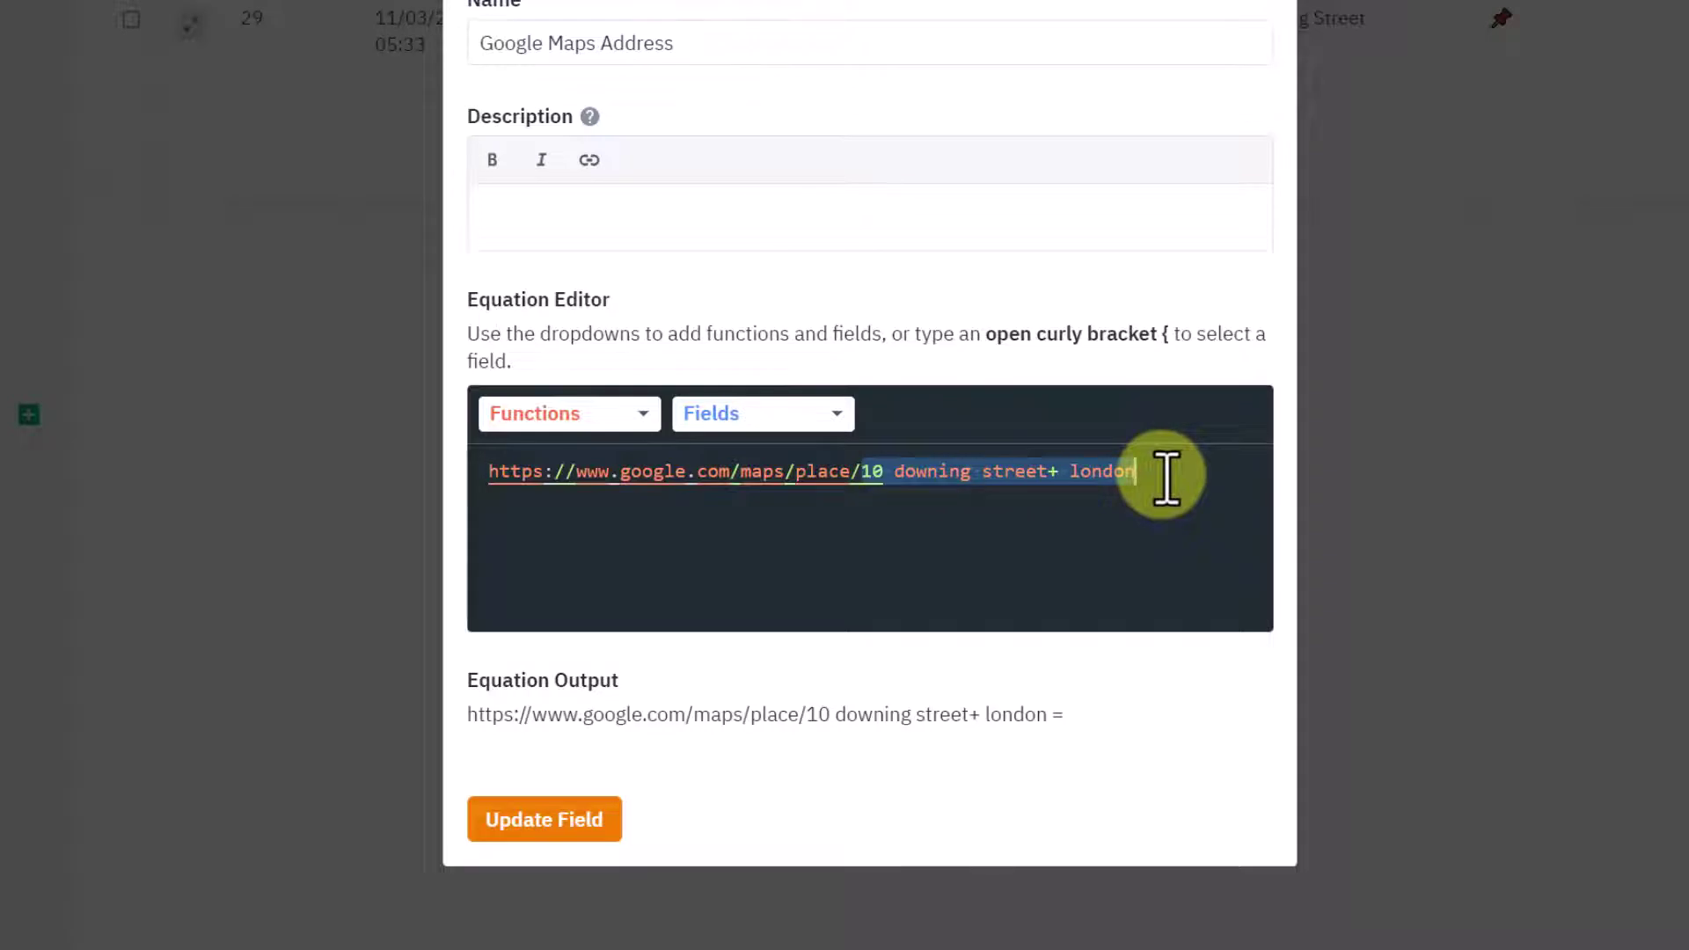
# Replace the sample text with getAddressStreet({Address}) after the URL.
pyautogui.press('BackSpace')
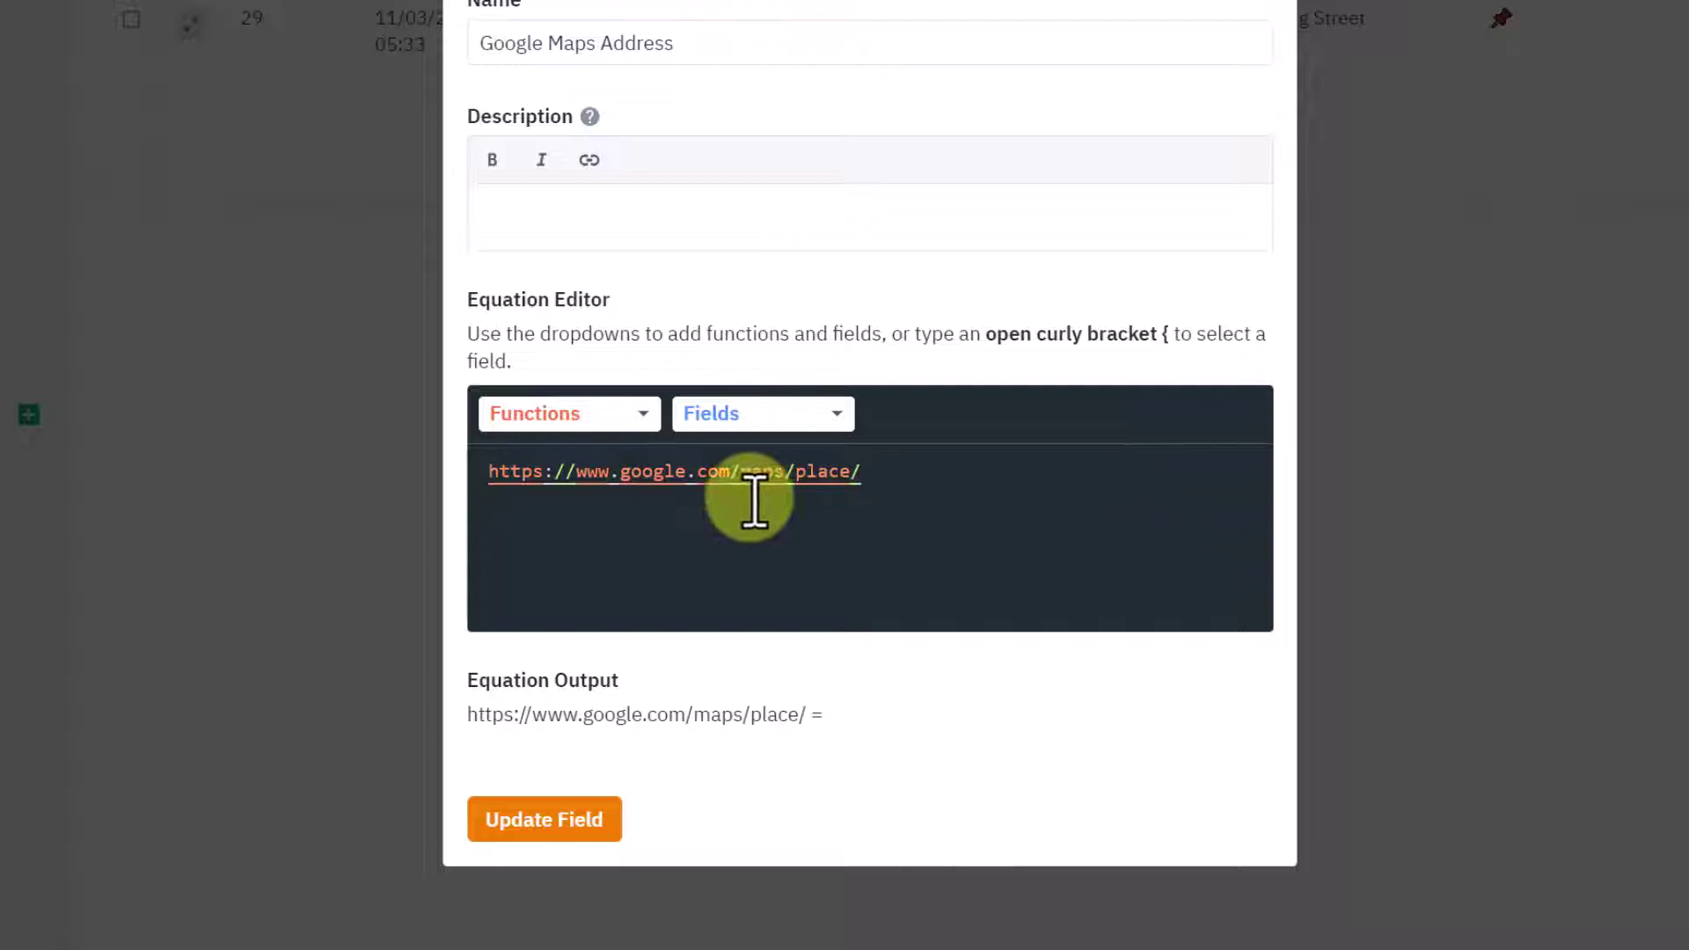
pyautogui.click(568, 421)
pyautogui.click(546, 466)
pyautogui.write('get')
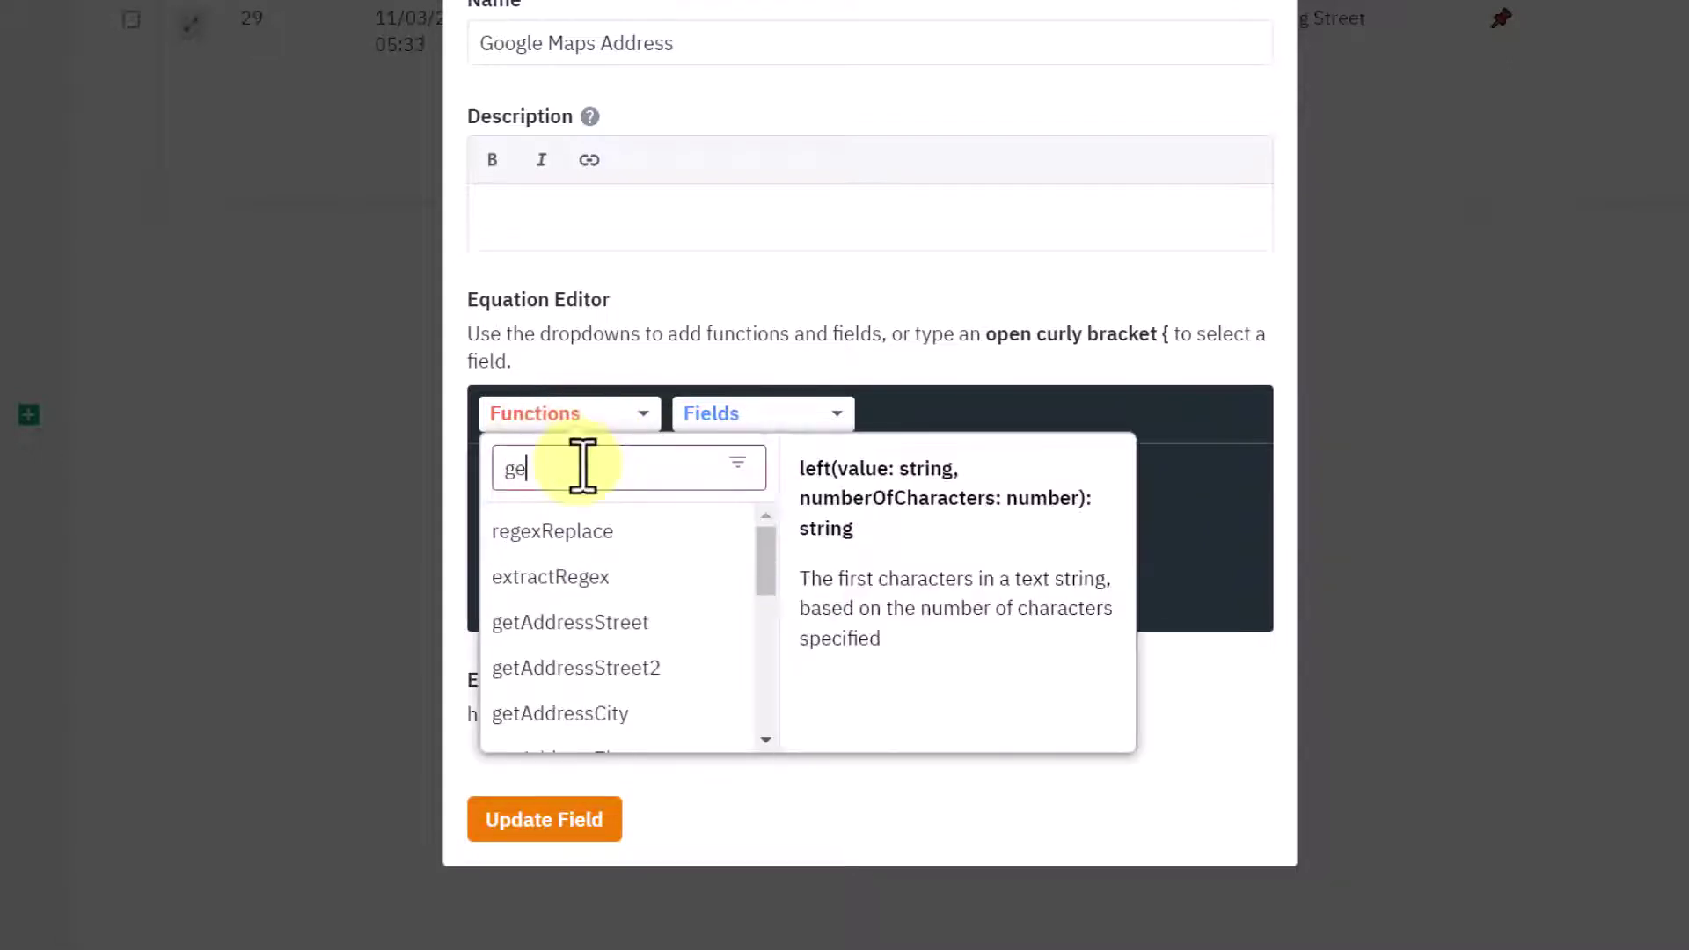
pyautogui.click(607, 533)
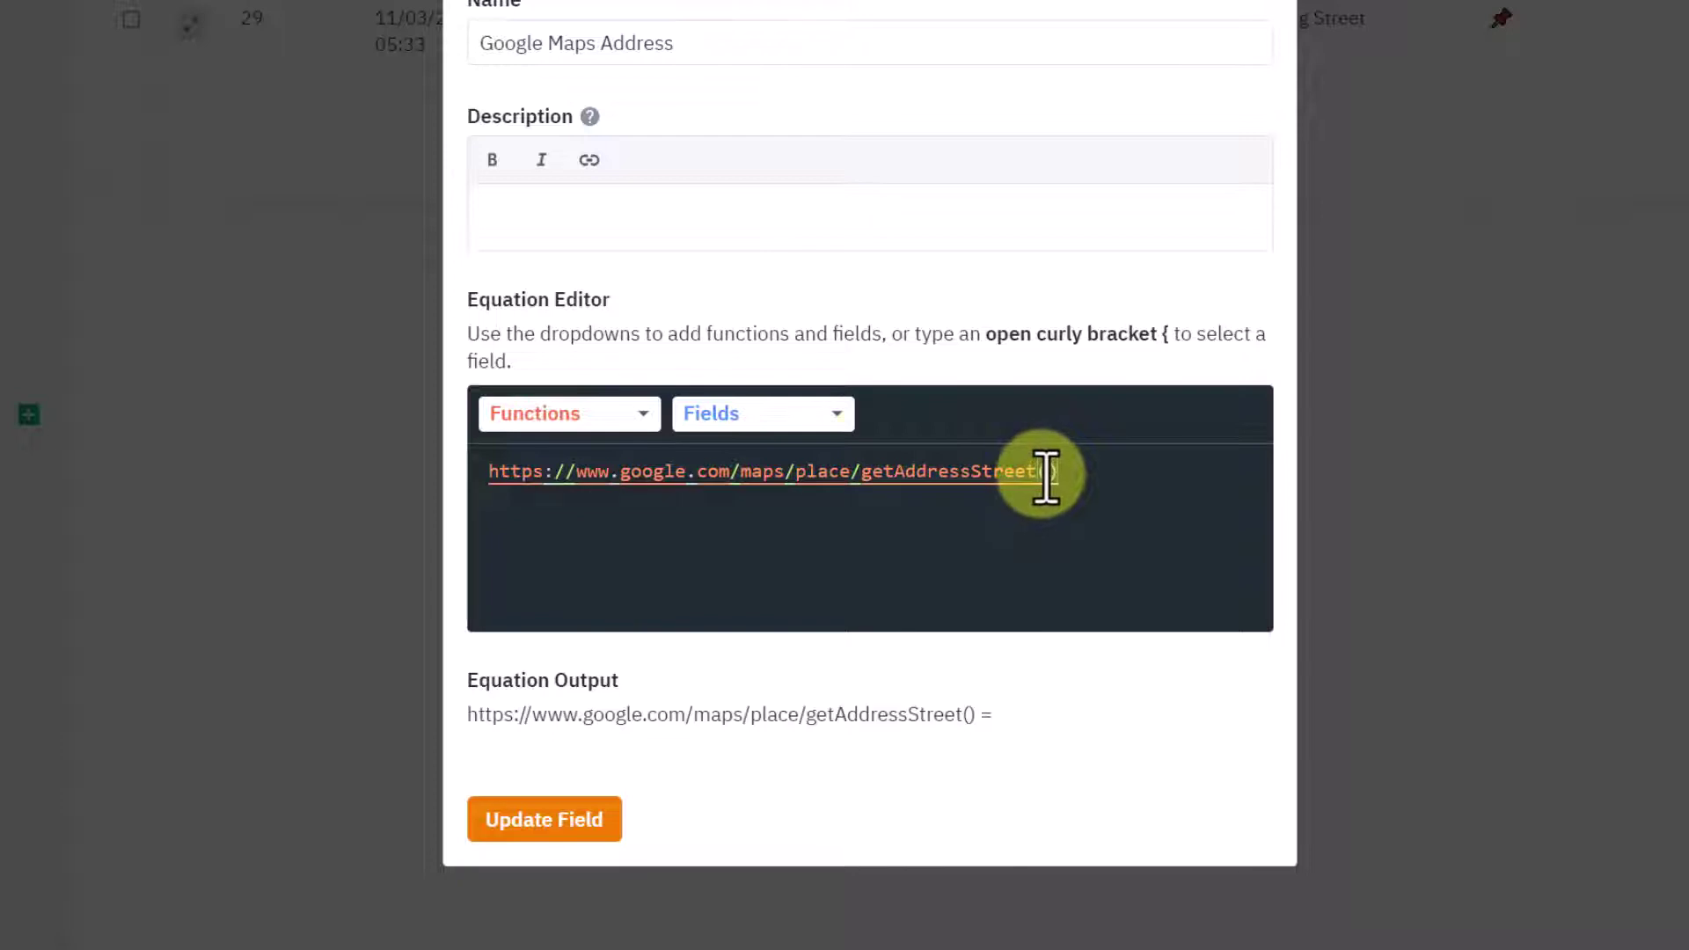
pyautogui.click(805, 423)
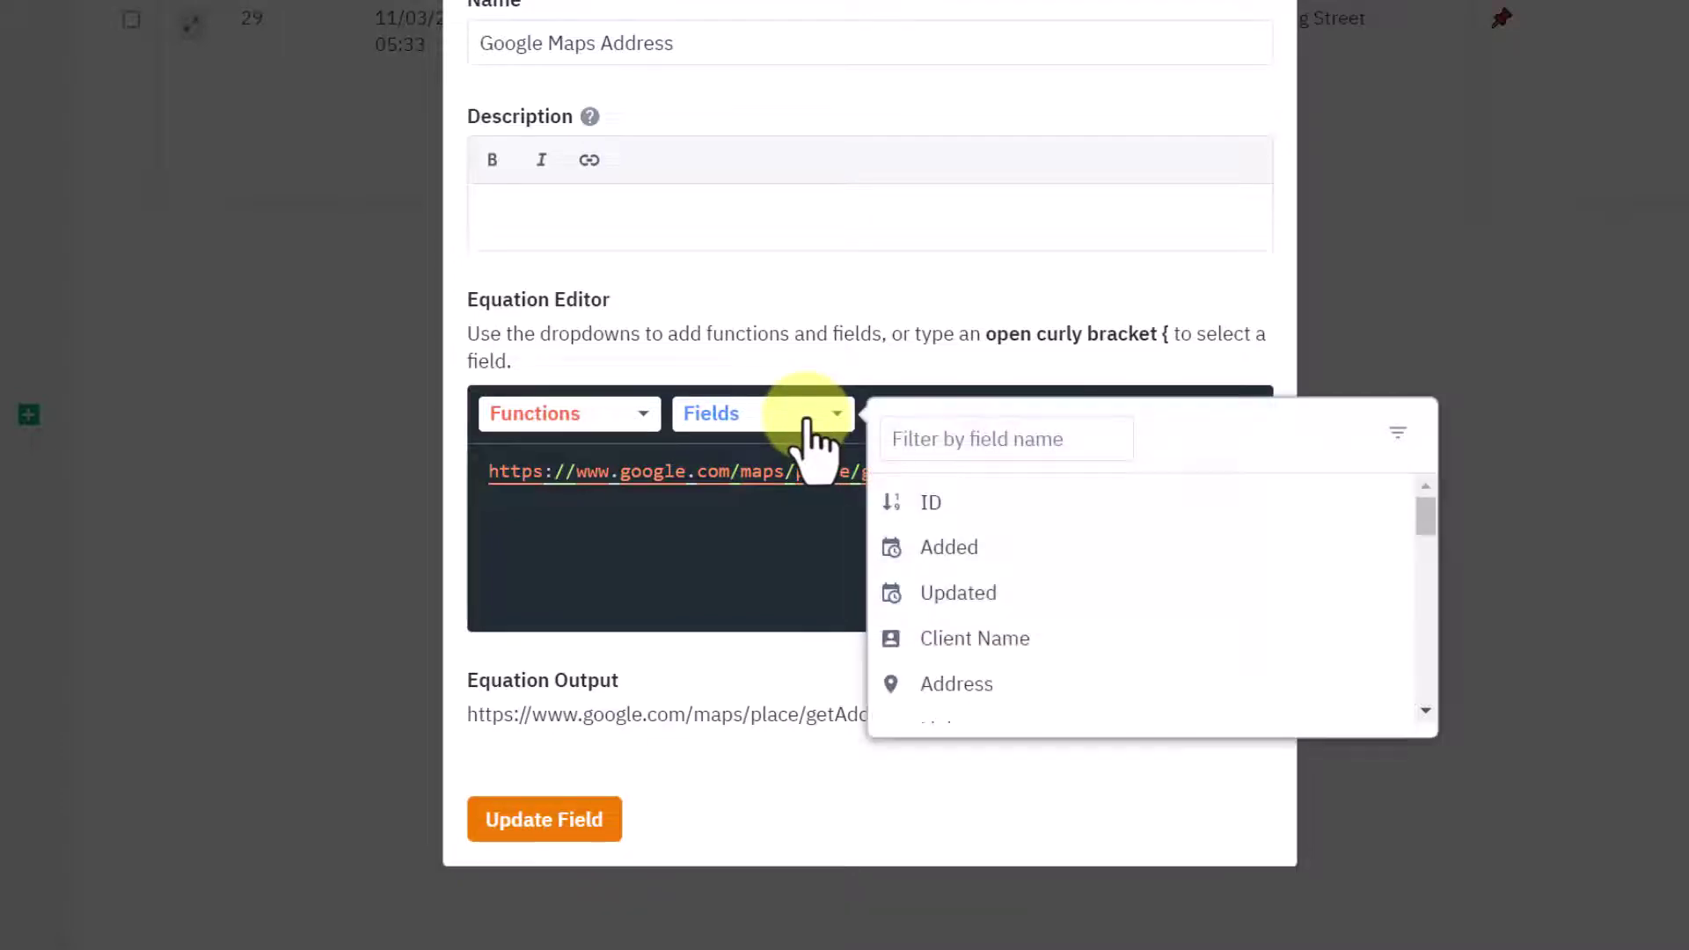
pyautogui.click(967, 687)
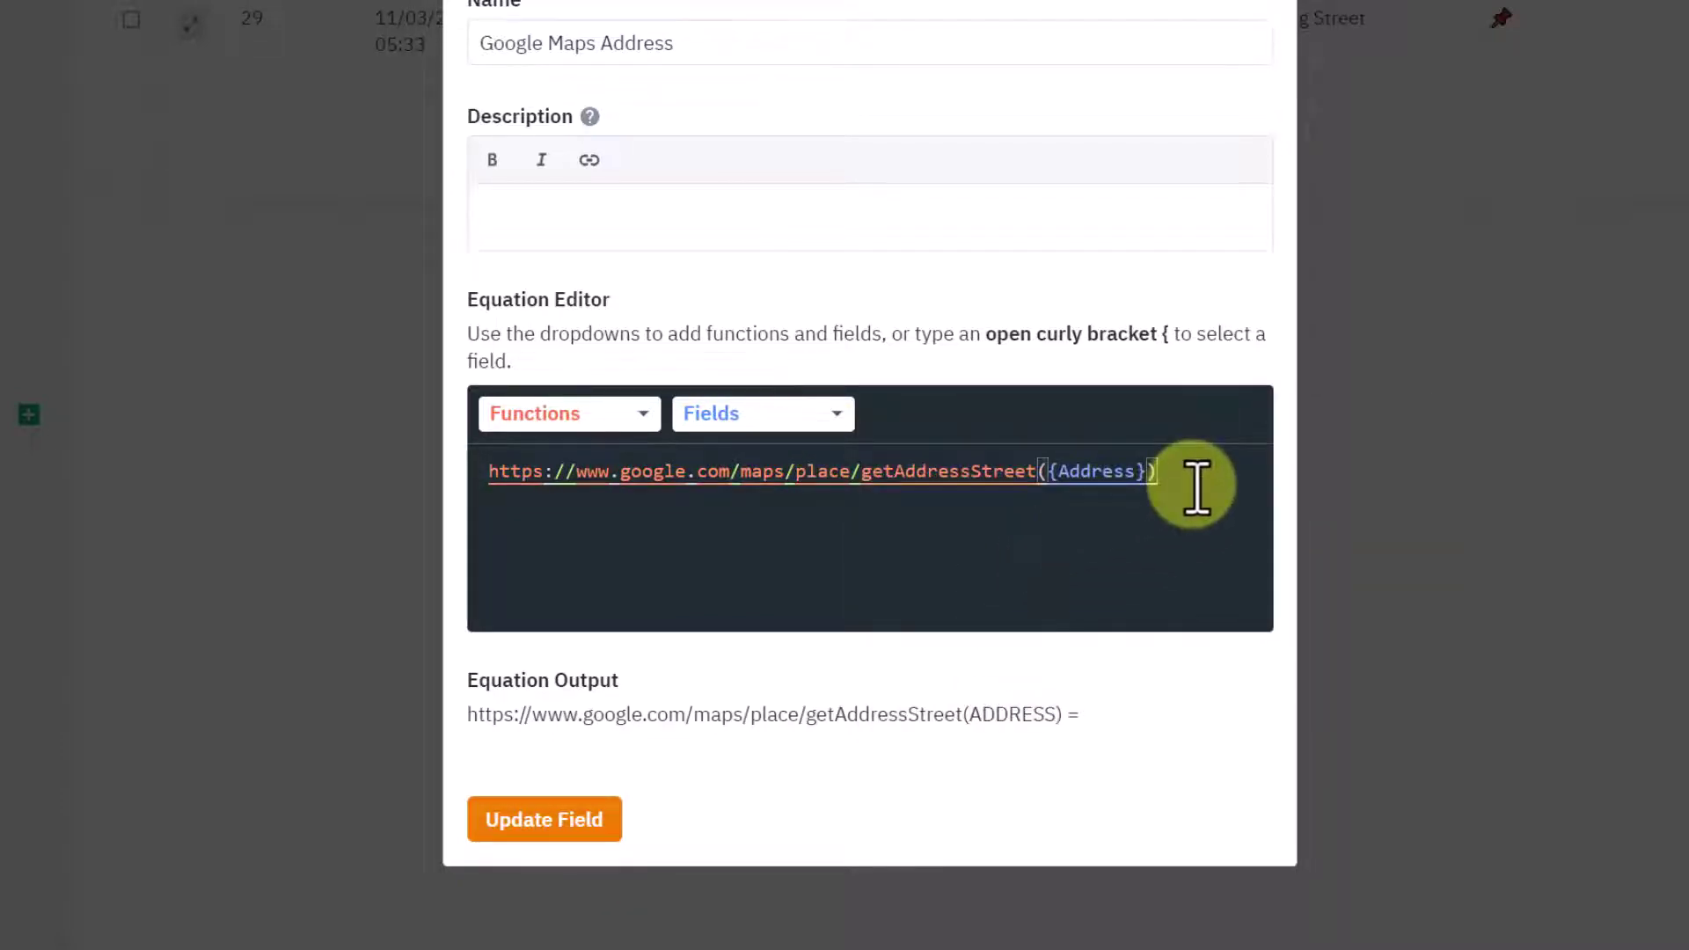
# Append getAddressStreet2({Address}) and getAddressCity({Address}) to the formula.
pyautogui.click(572, 415)
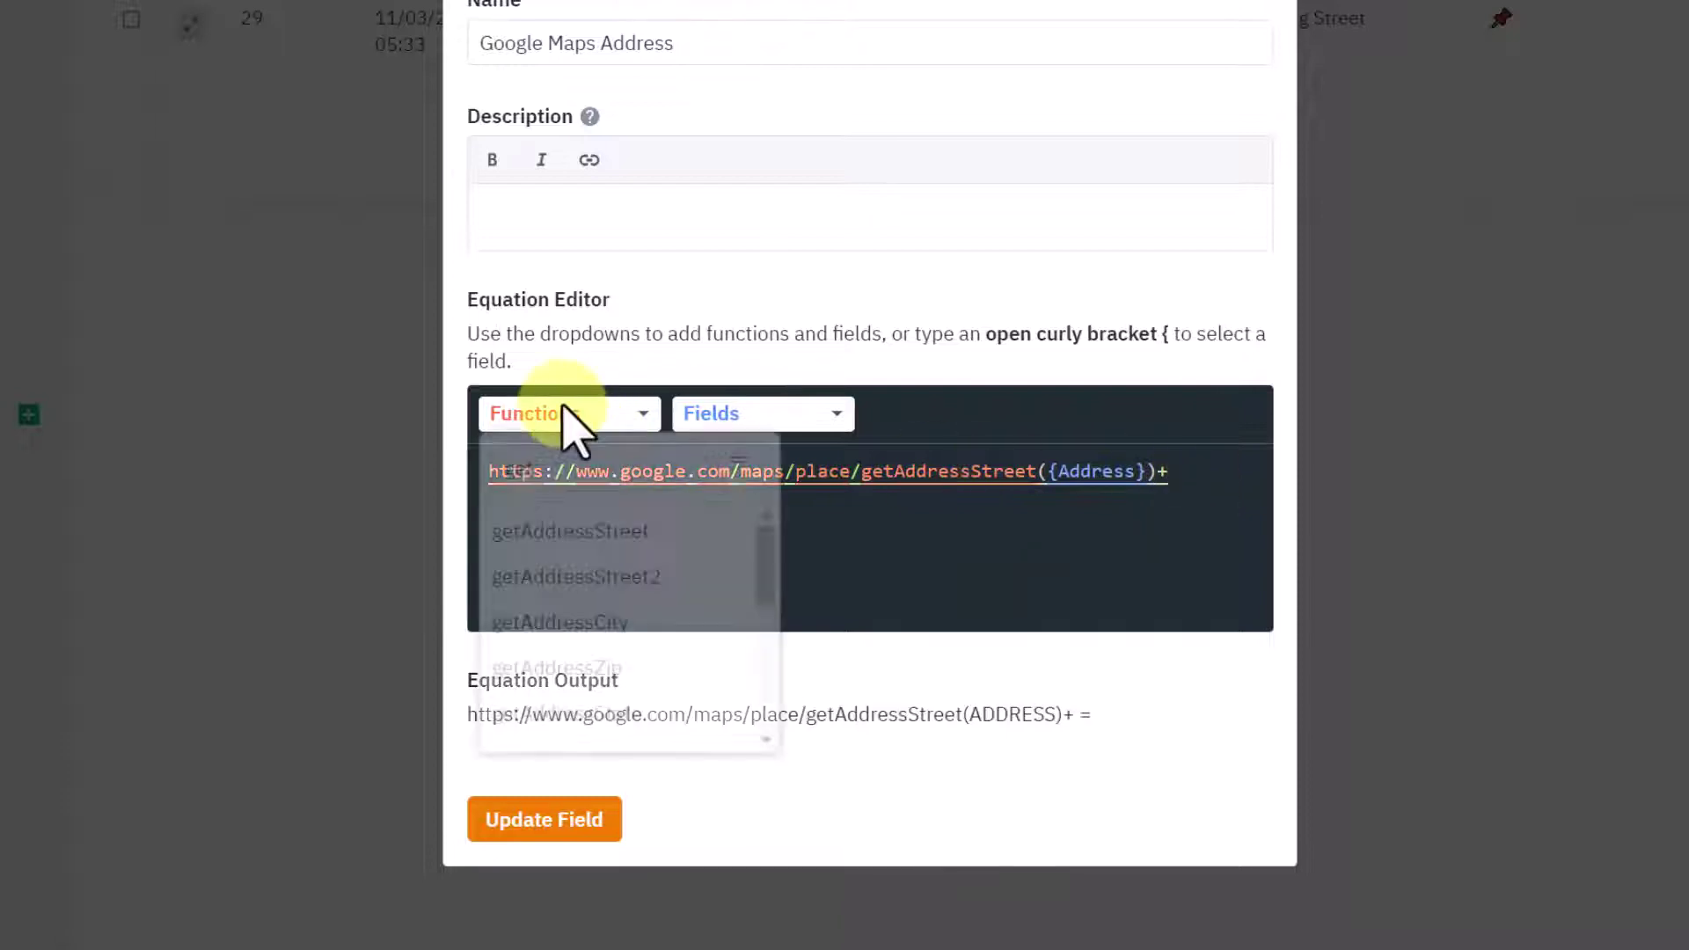
pyautogui.click(585, 577)
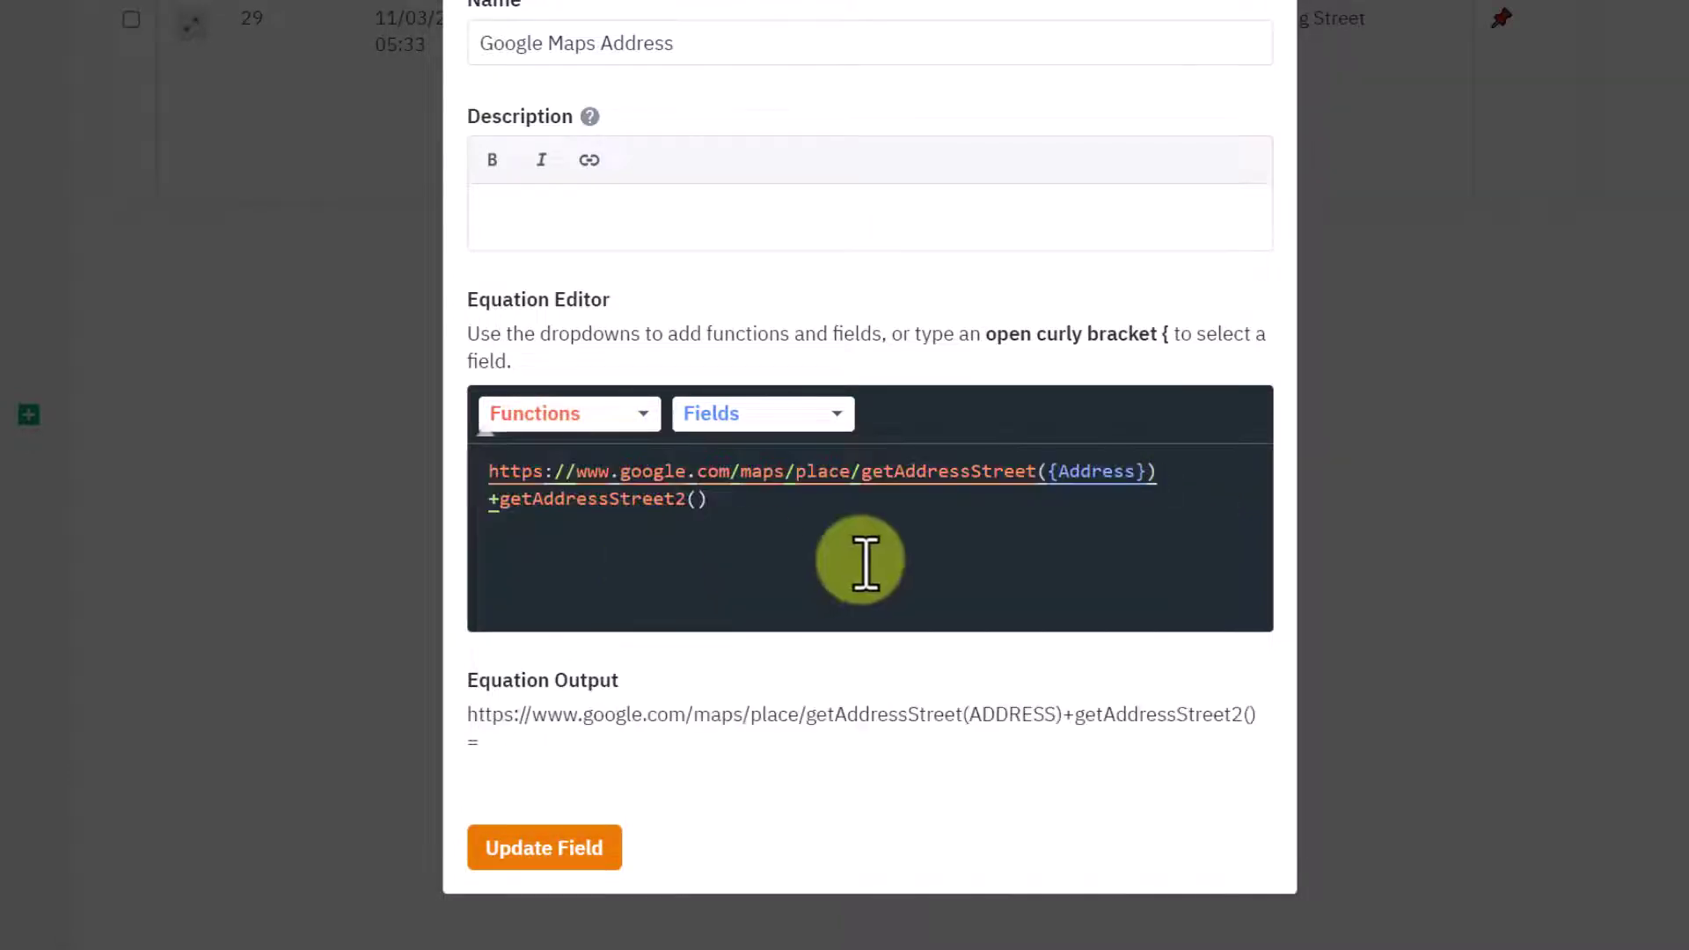
pyautogui.click(705, 500)
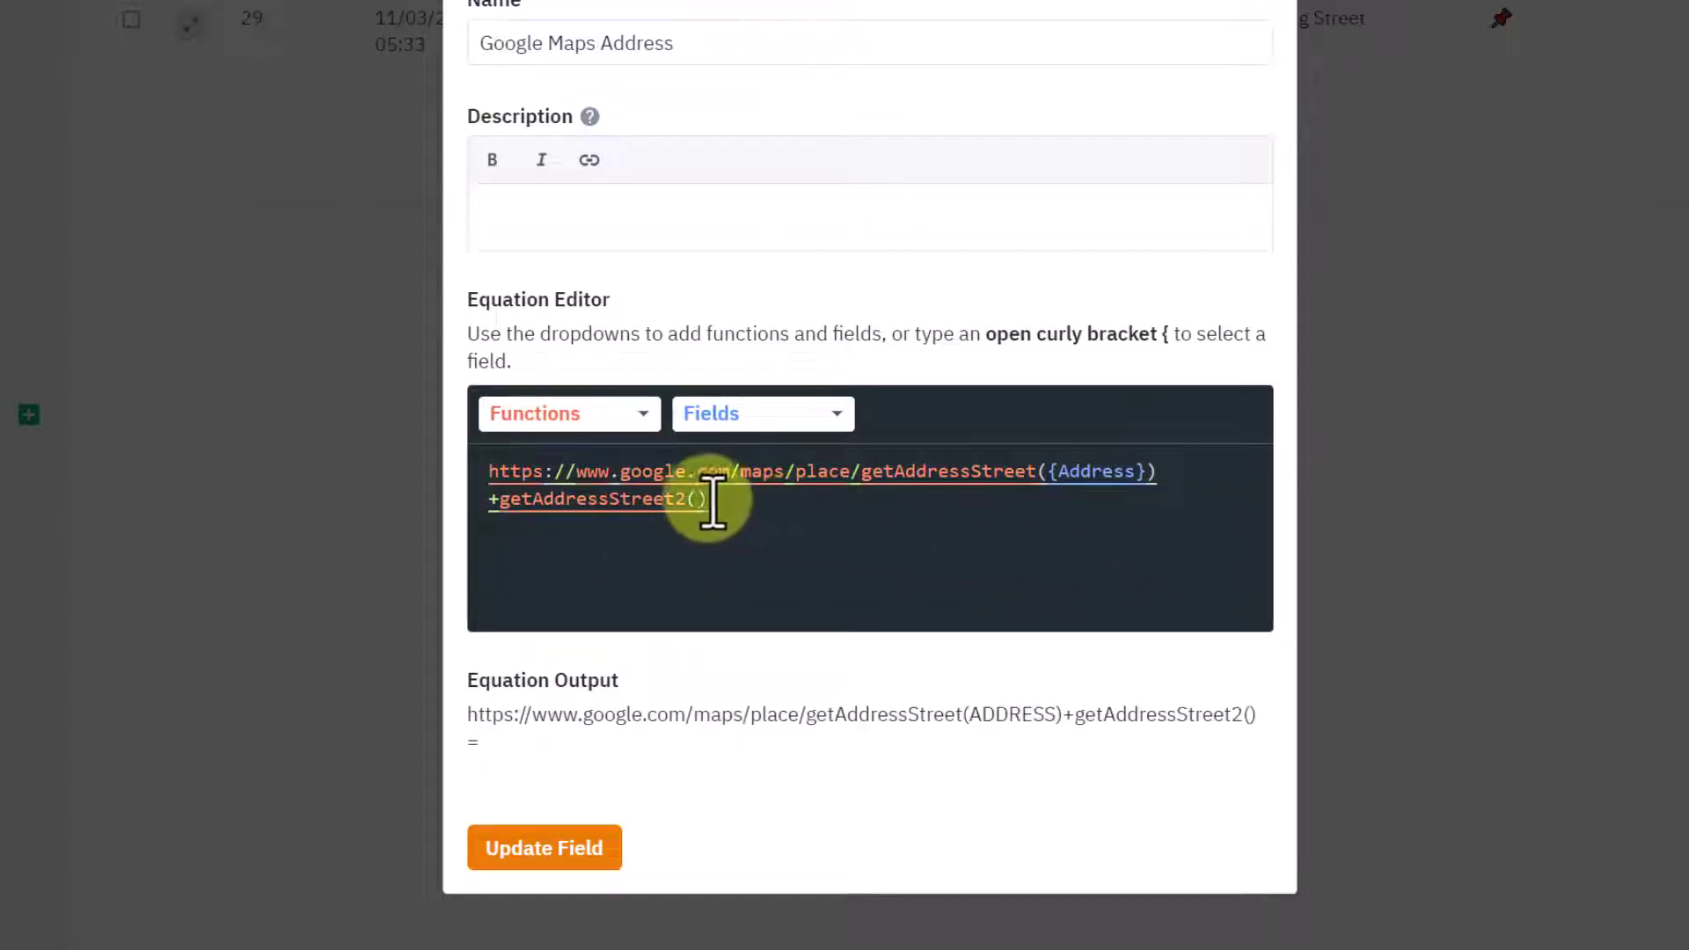
pyautogui.click(757, 417)
pyautogui.click(952, 686)
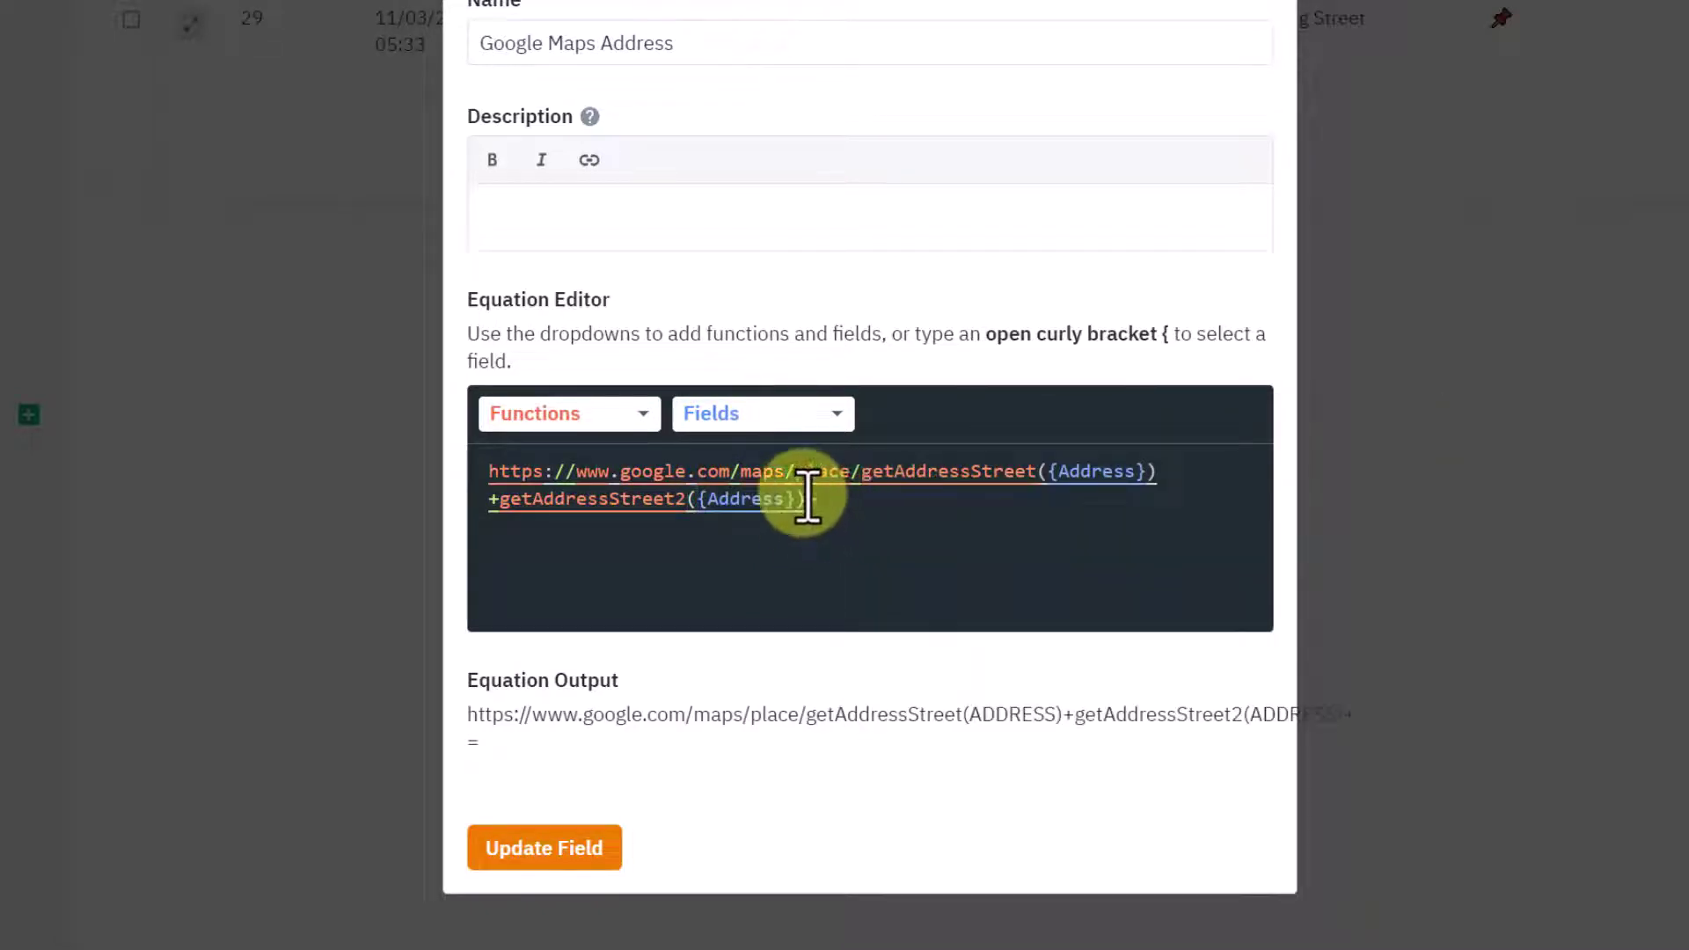
pyautogui.click(604, 424)
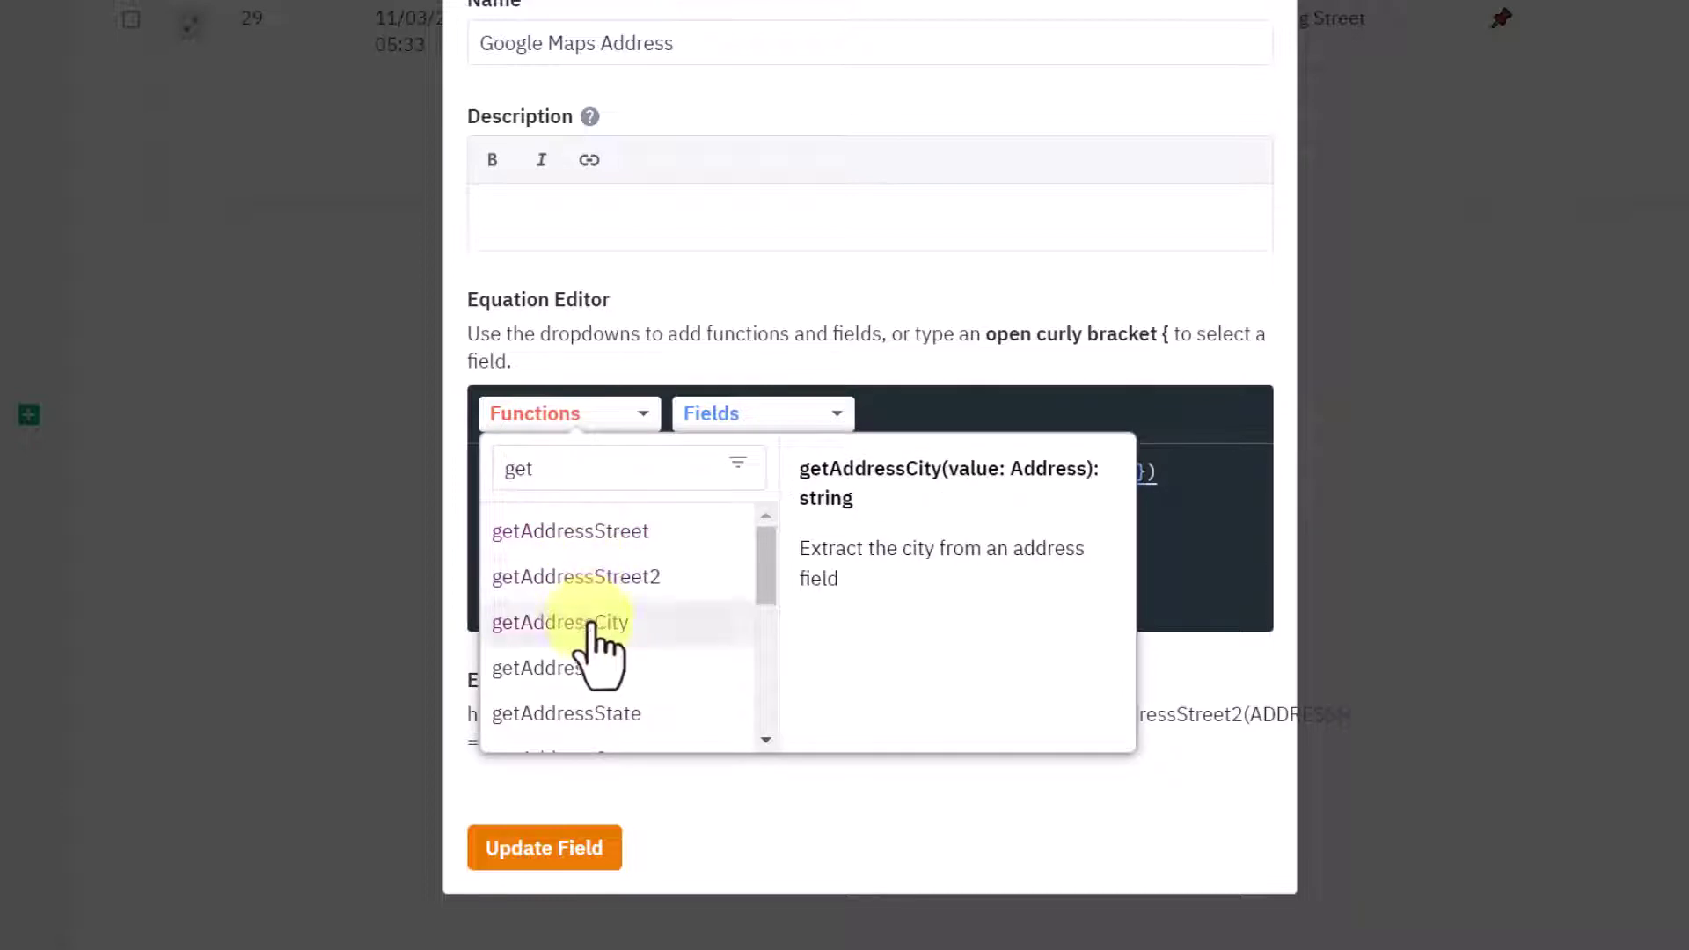
pyautogui.click(695, 622)
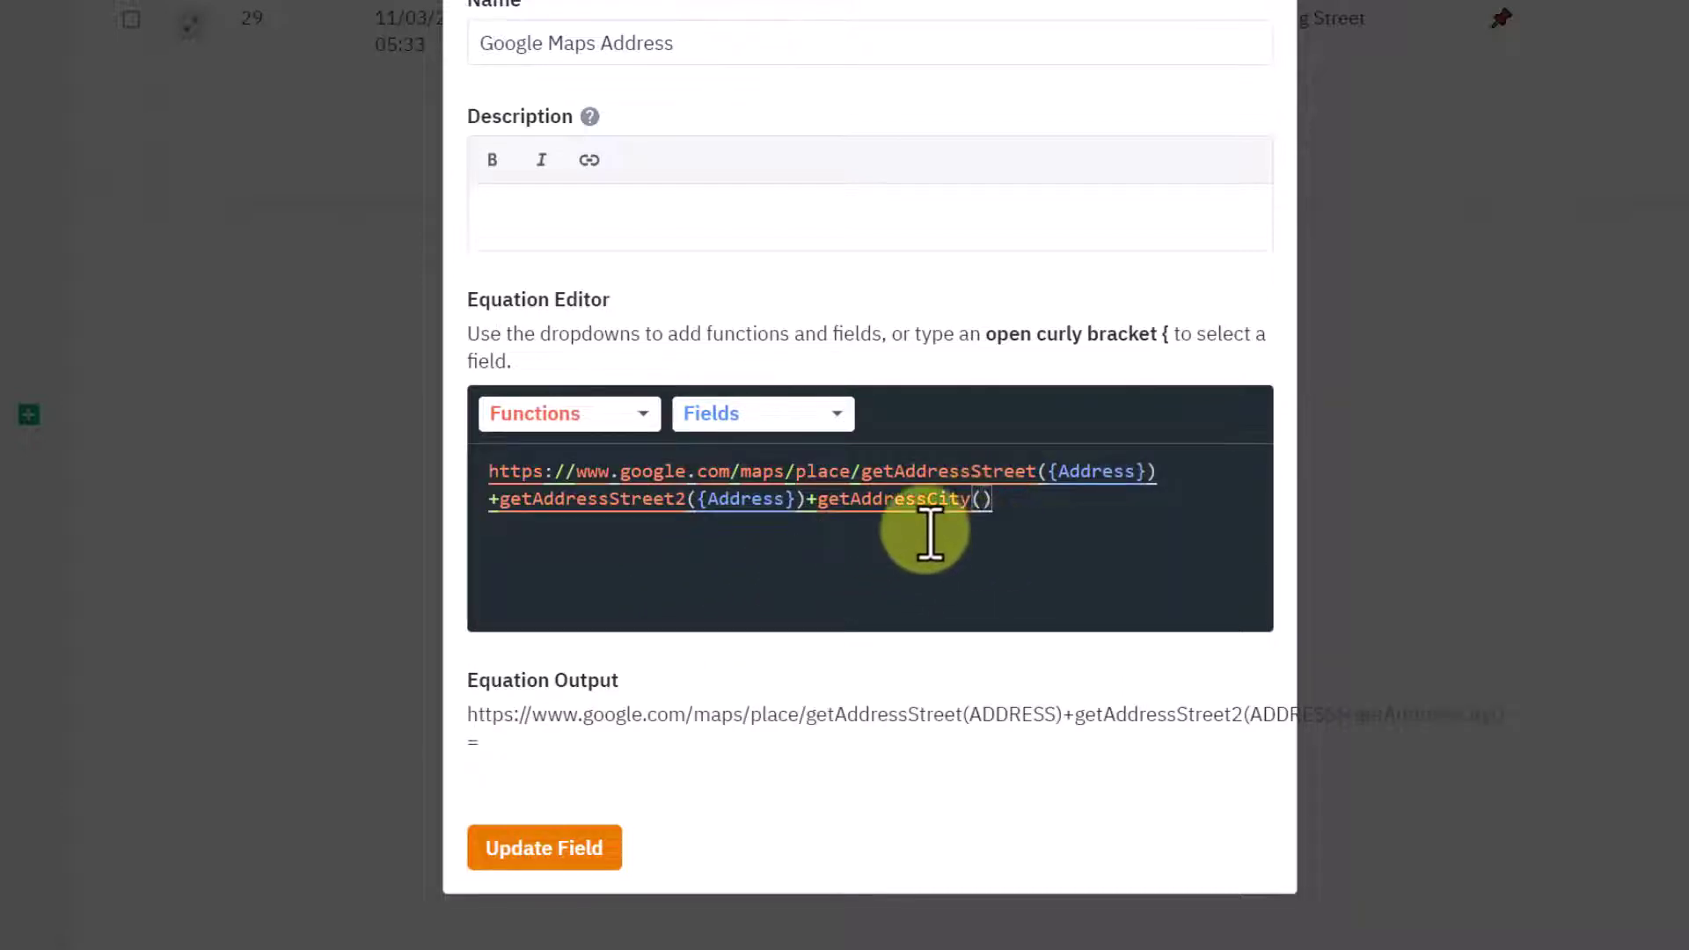
pyautogui.click(775, 421)
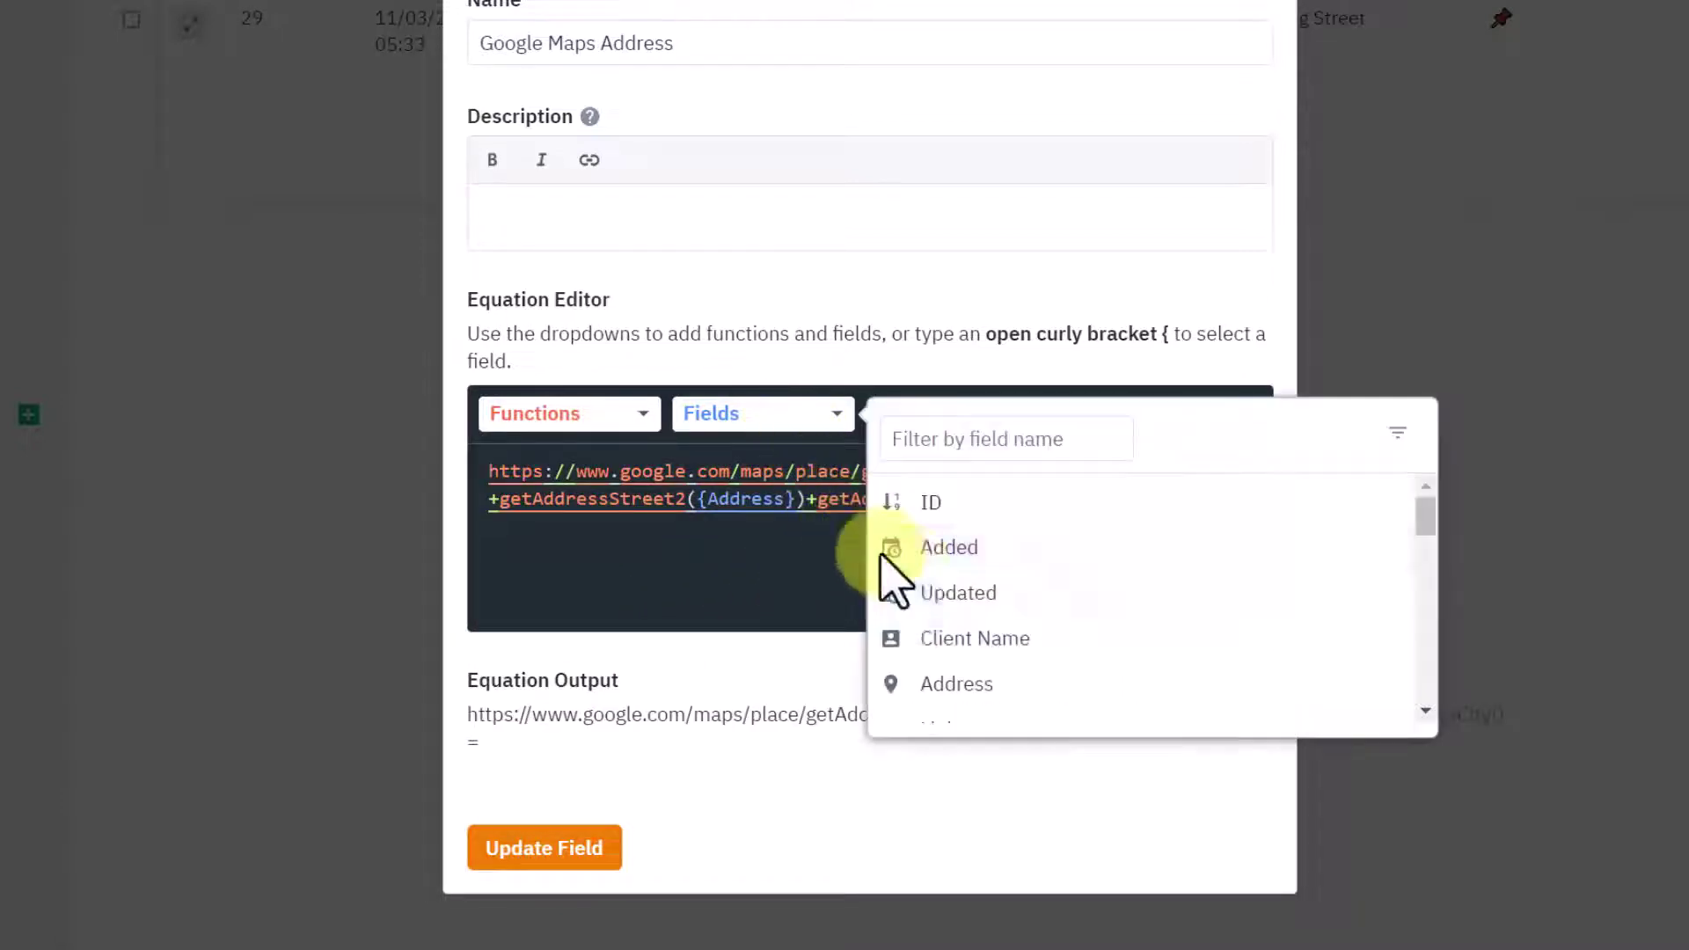
pyautogui.click(965, 686)
# Add '+' then getAddressState({Address}) and getAddressZip({Address}) to finish the formula.
pyautogui.write('+')
pyautogui.click(565, 422)
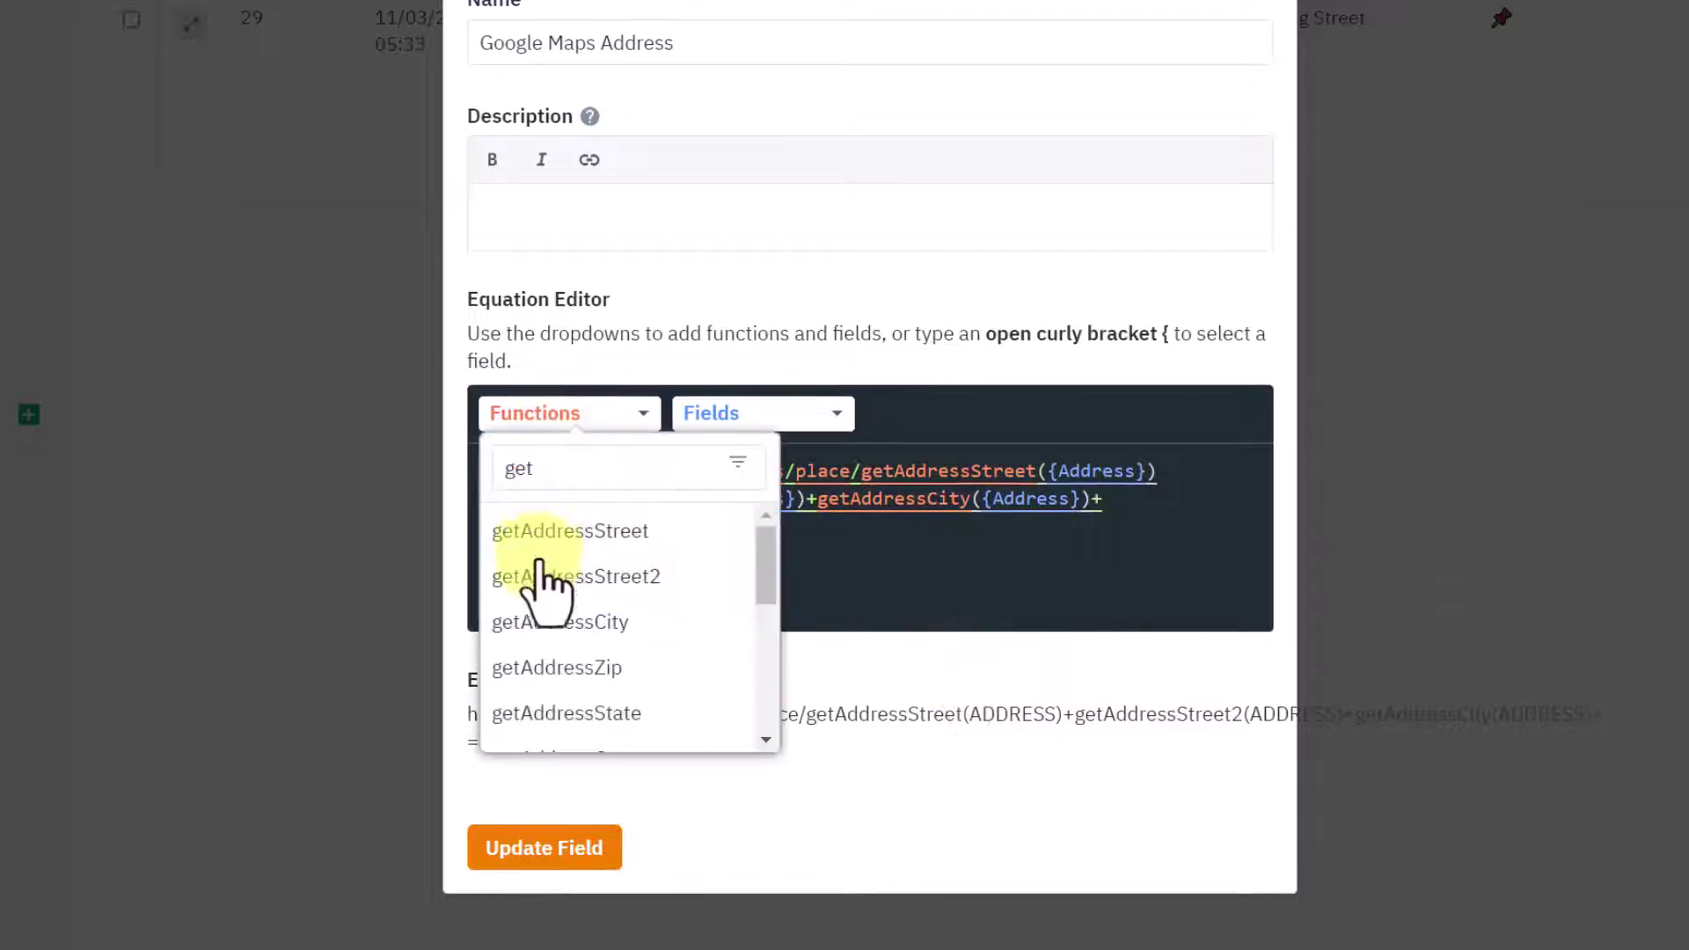
pyautogui.click(595, 714)
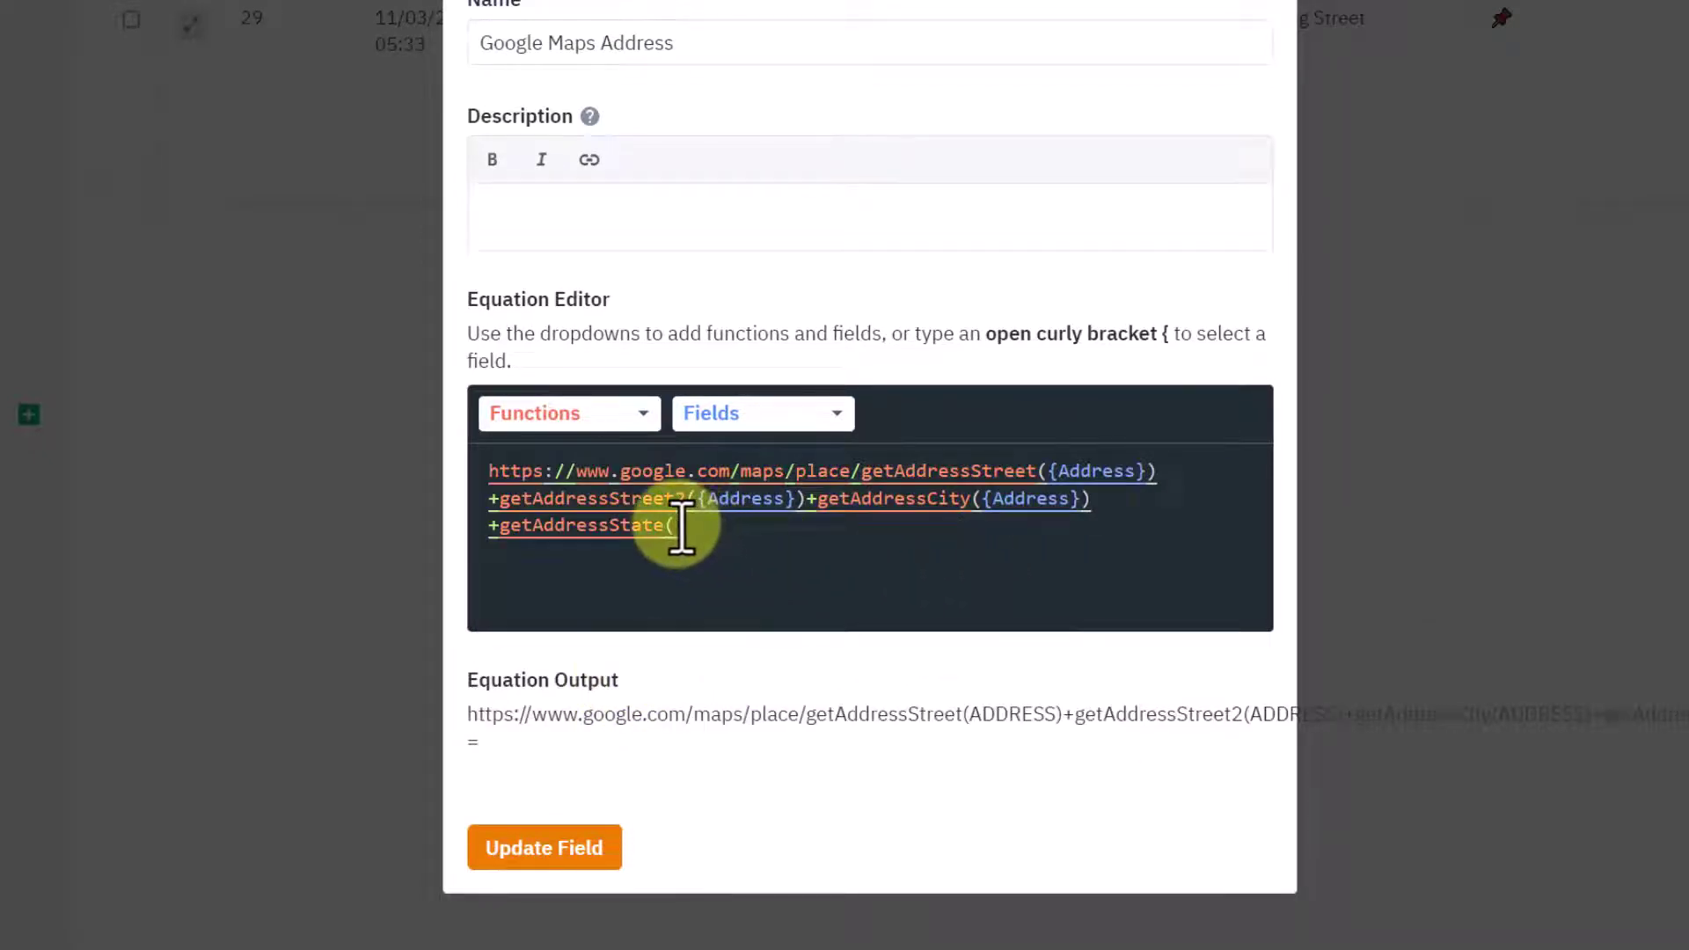
pyautogui.click(781, 420)
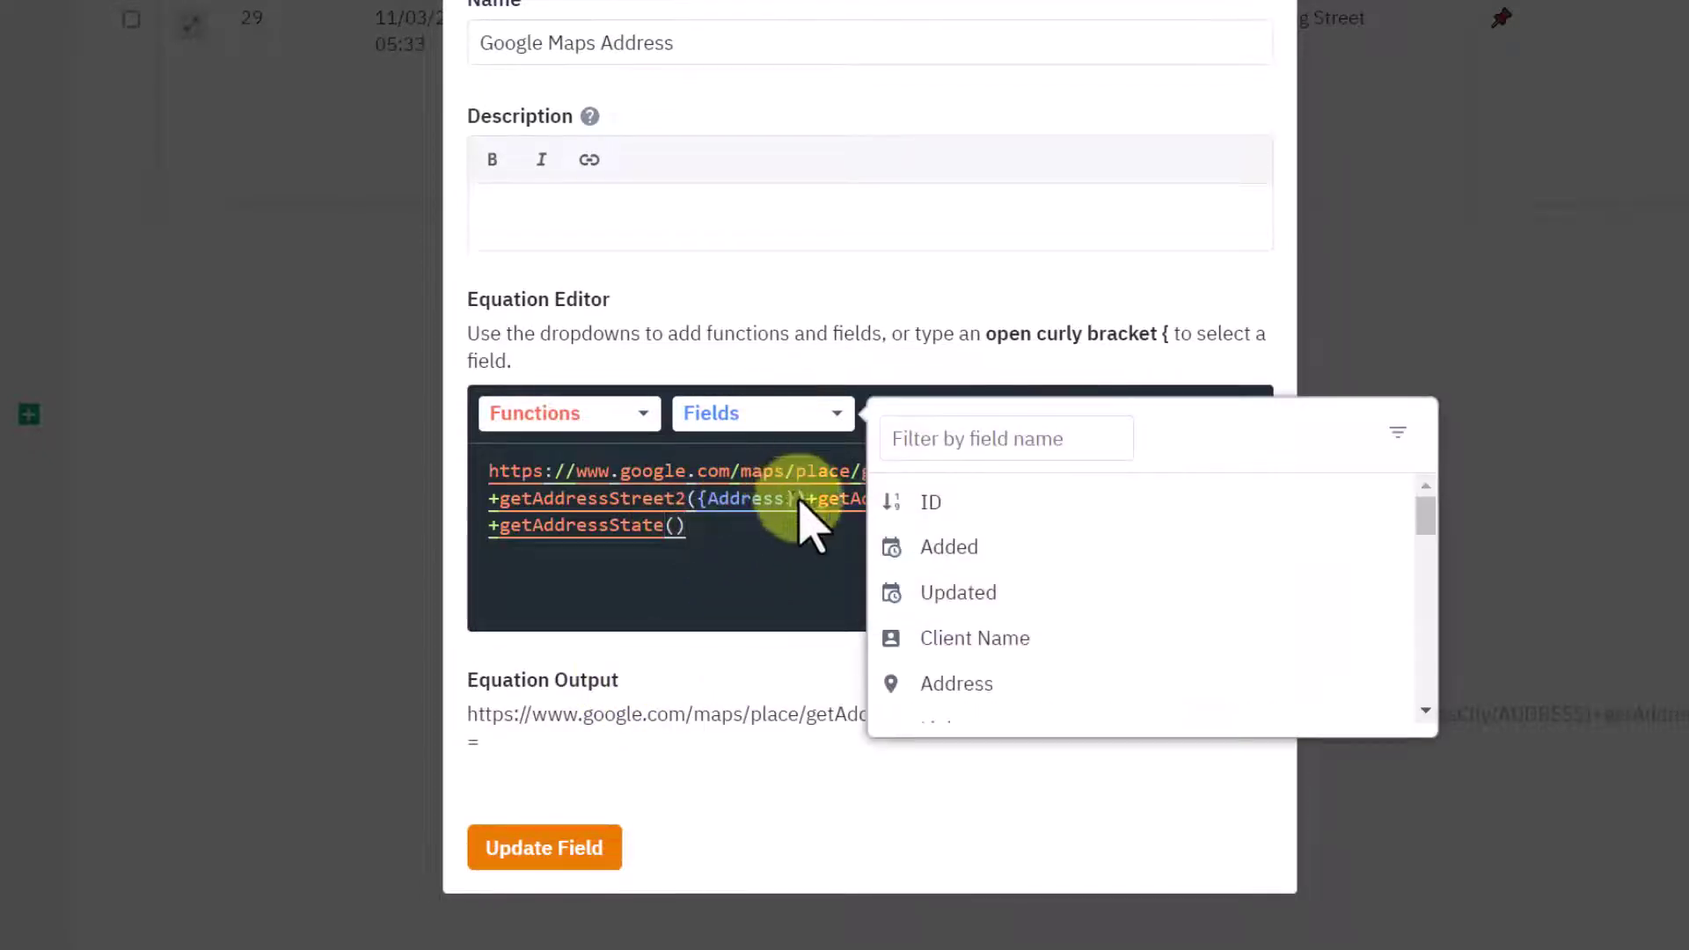
pyautogui.click(946, 686)
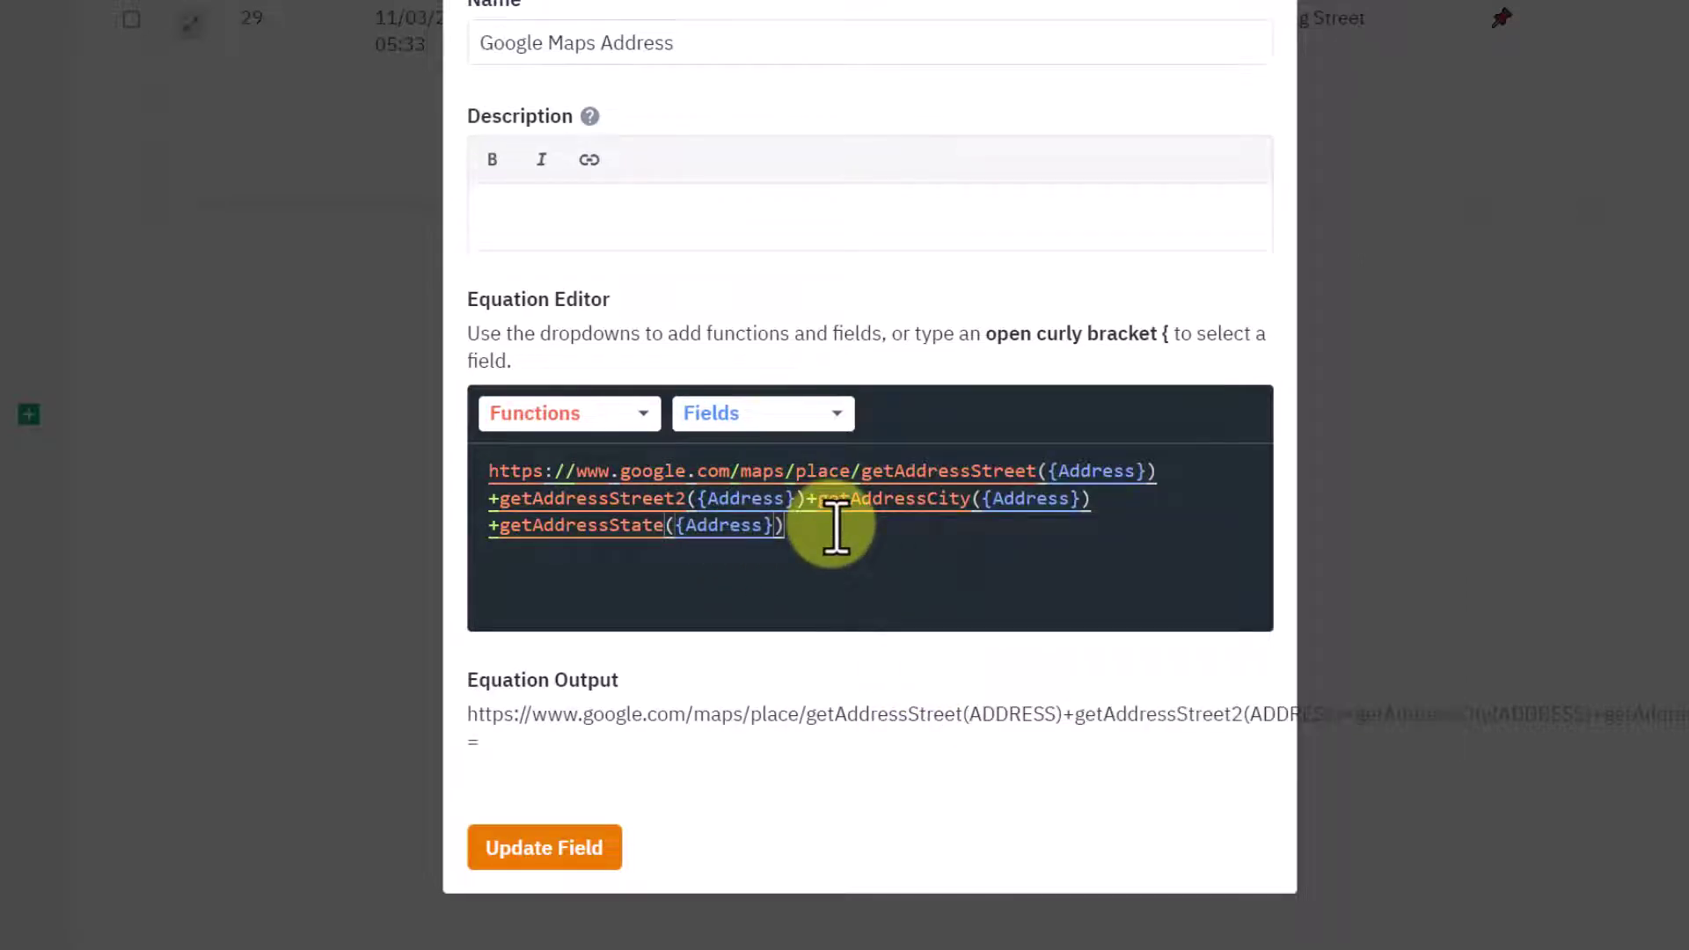
pyautogui.click(538, 421)
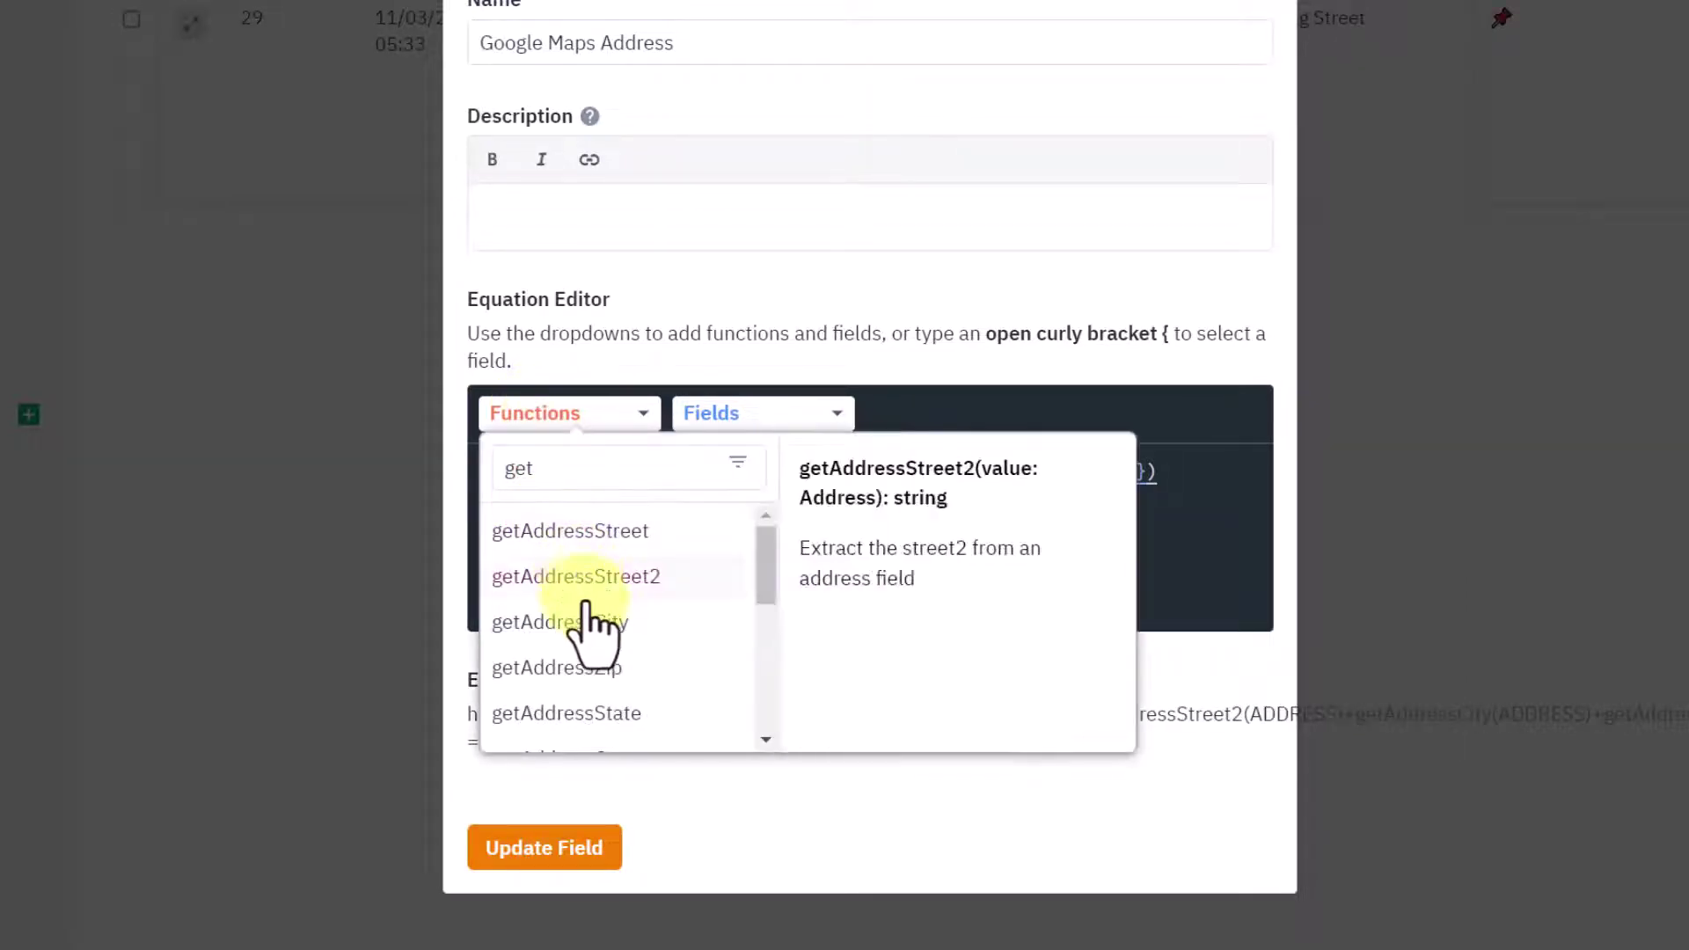
pyautogui.scroll(-4, 638, 695)
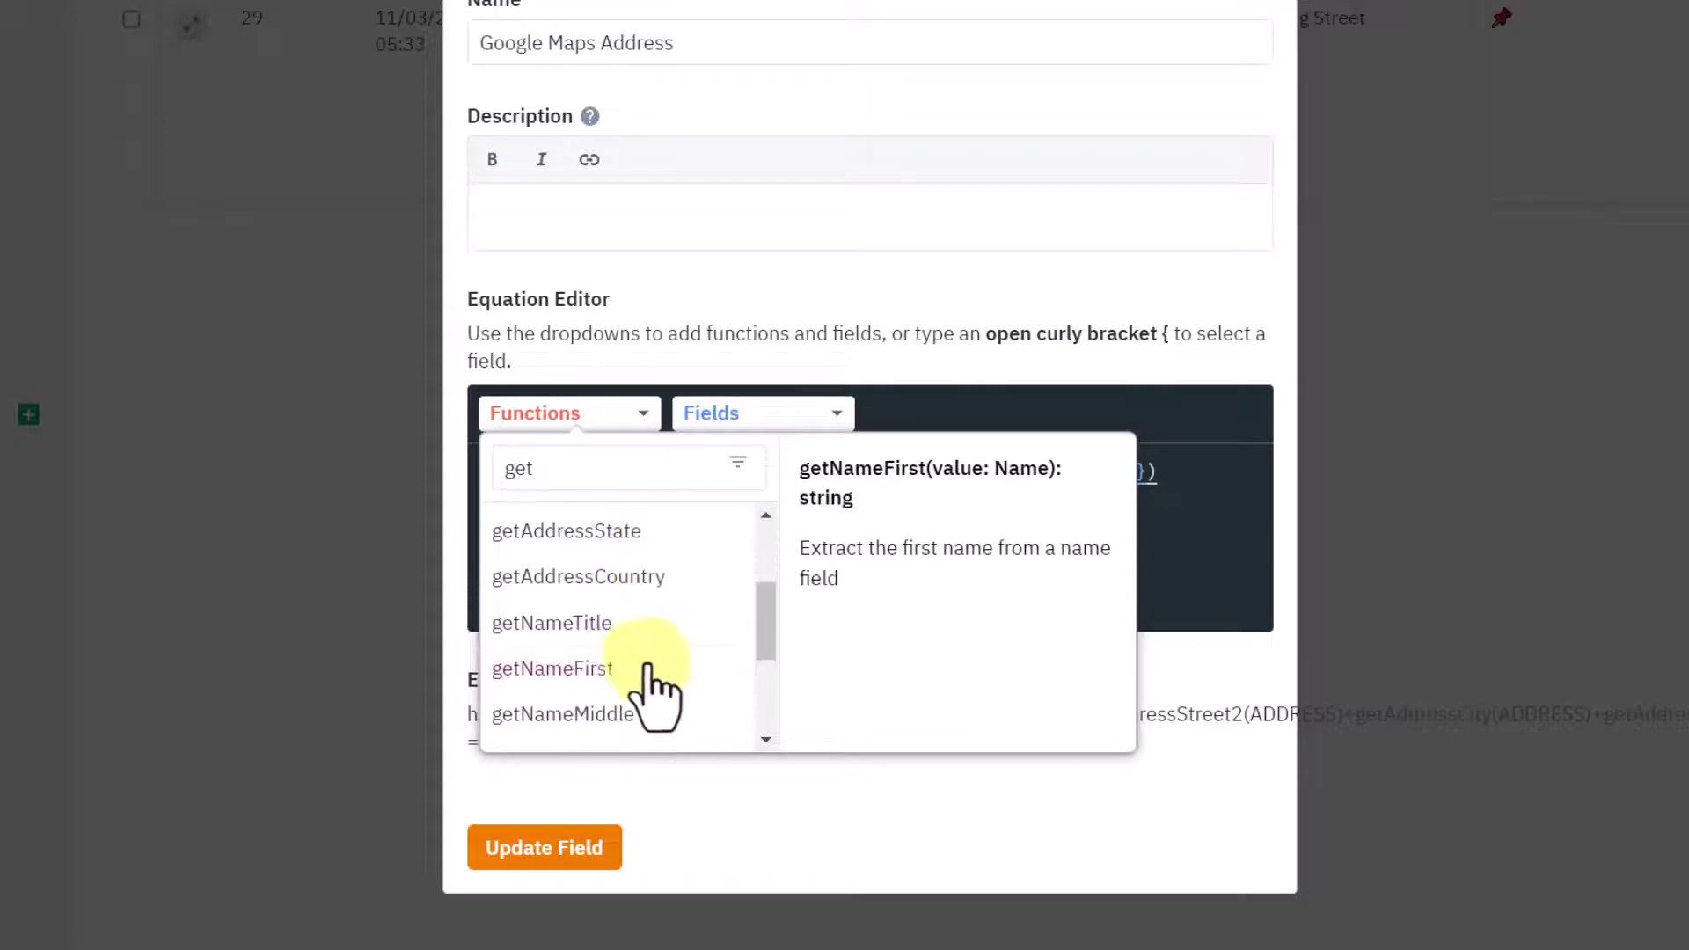
pyautogui.scroll(3, 642, 660)
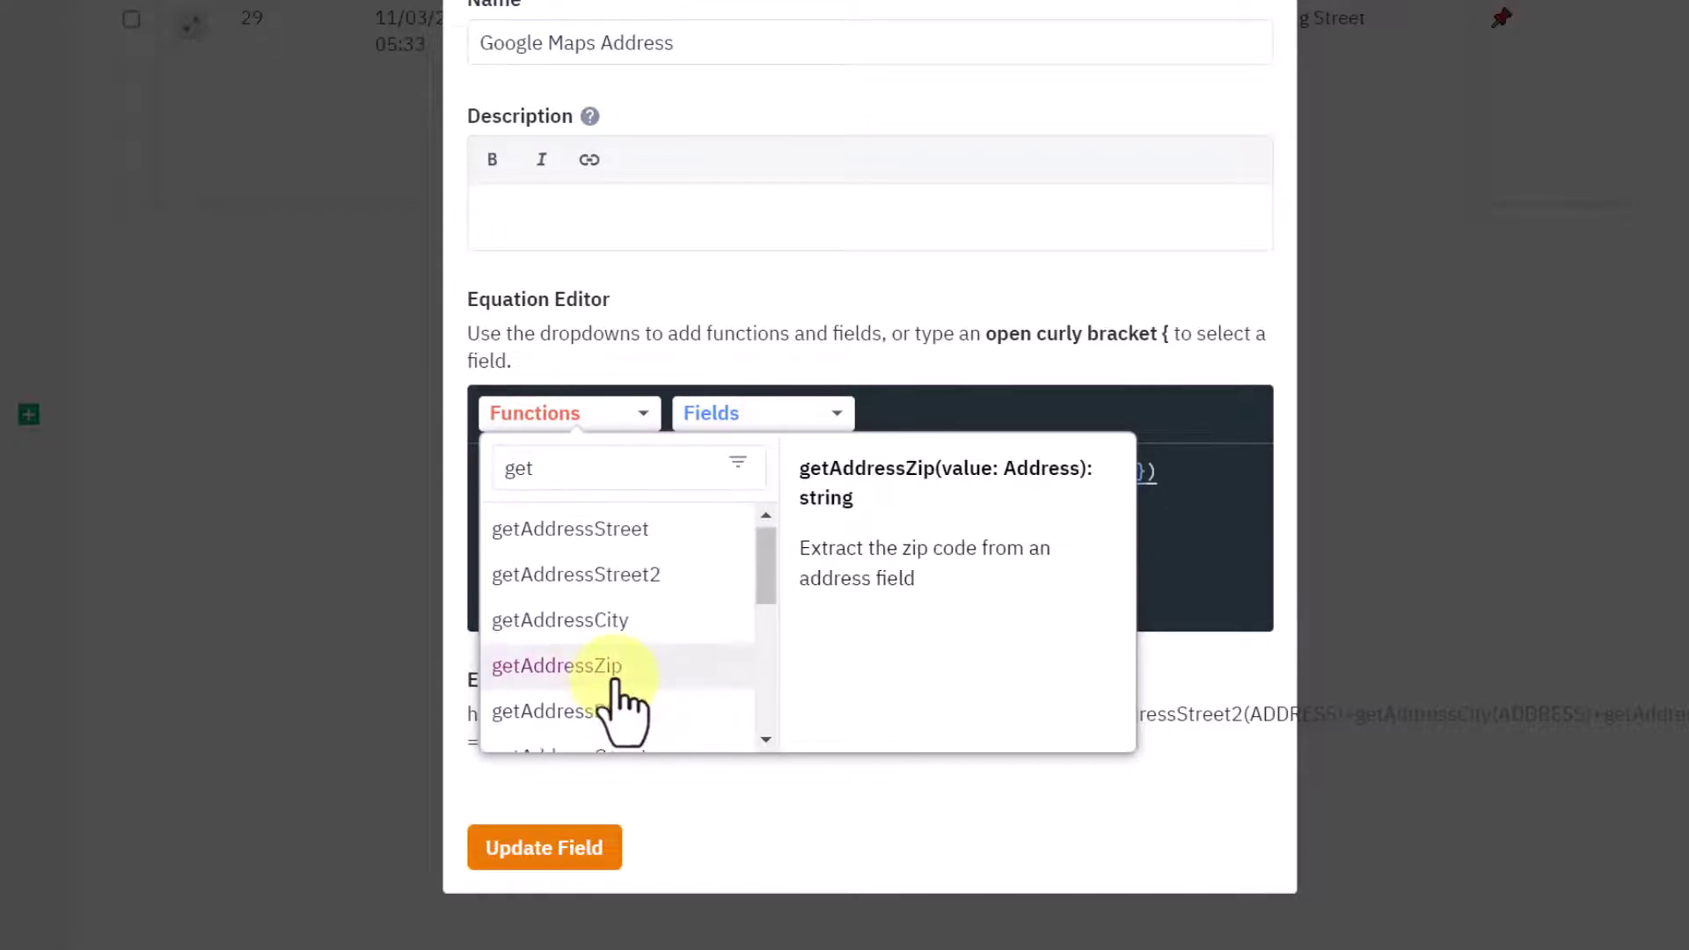
pyautogui.click(625, 666)
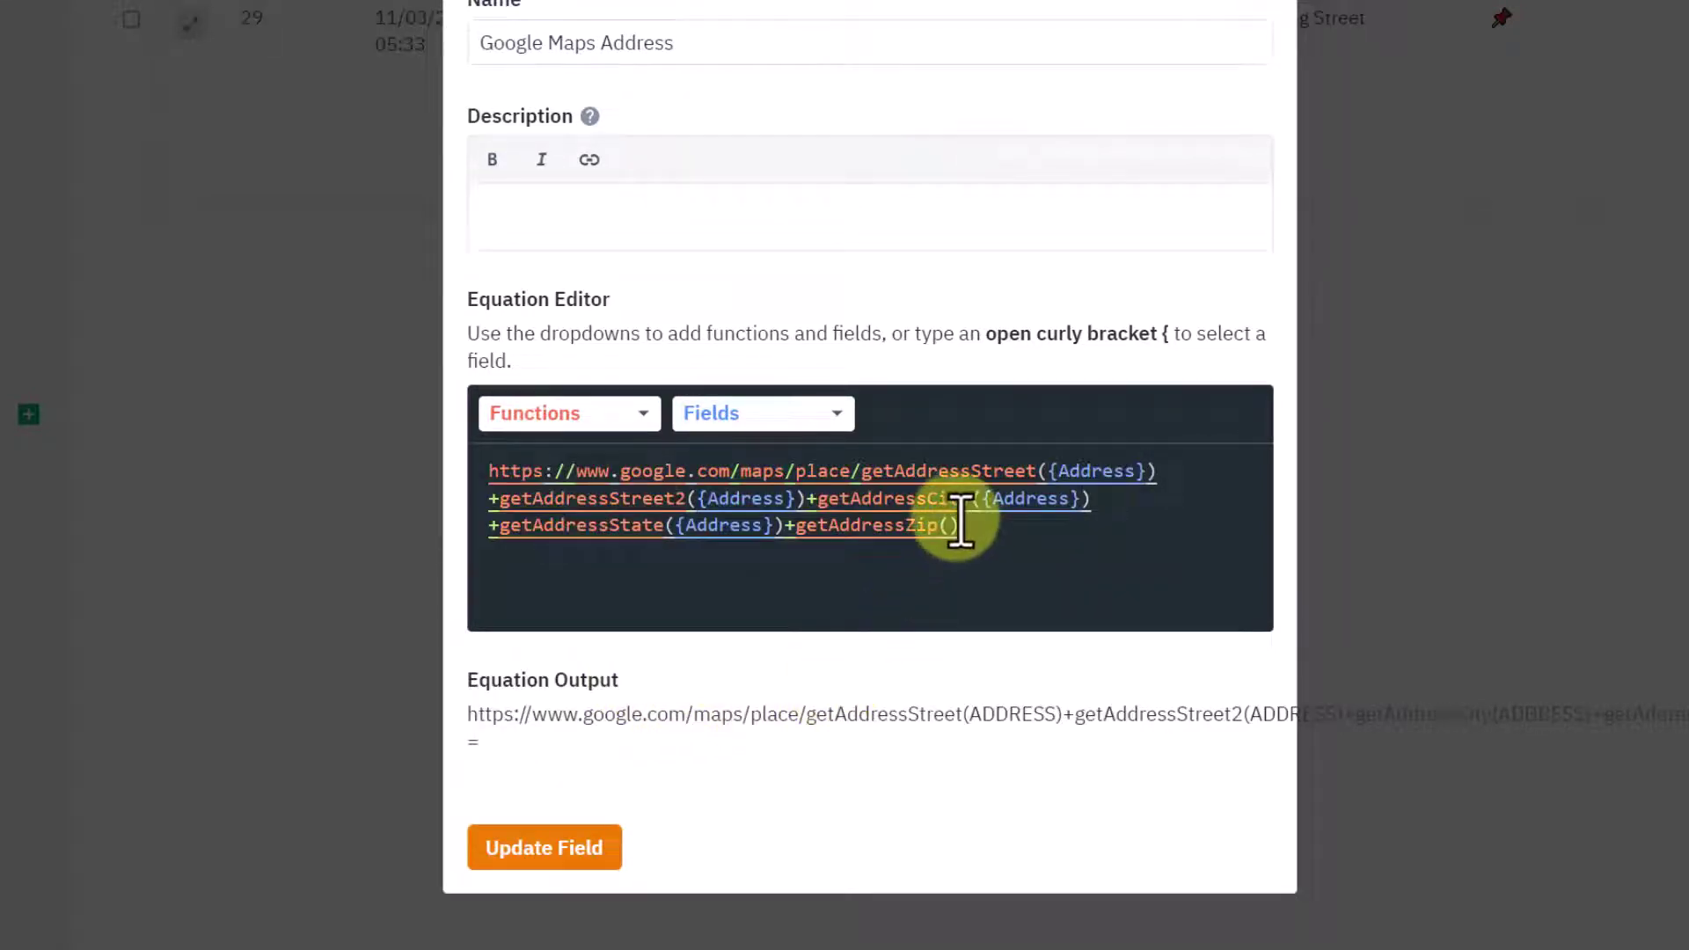
pyautogui.click(792, 413)
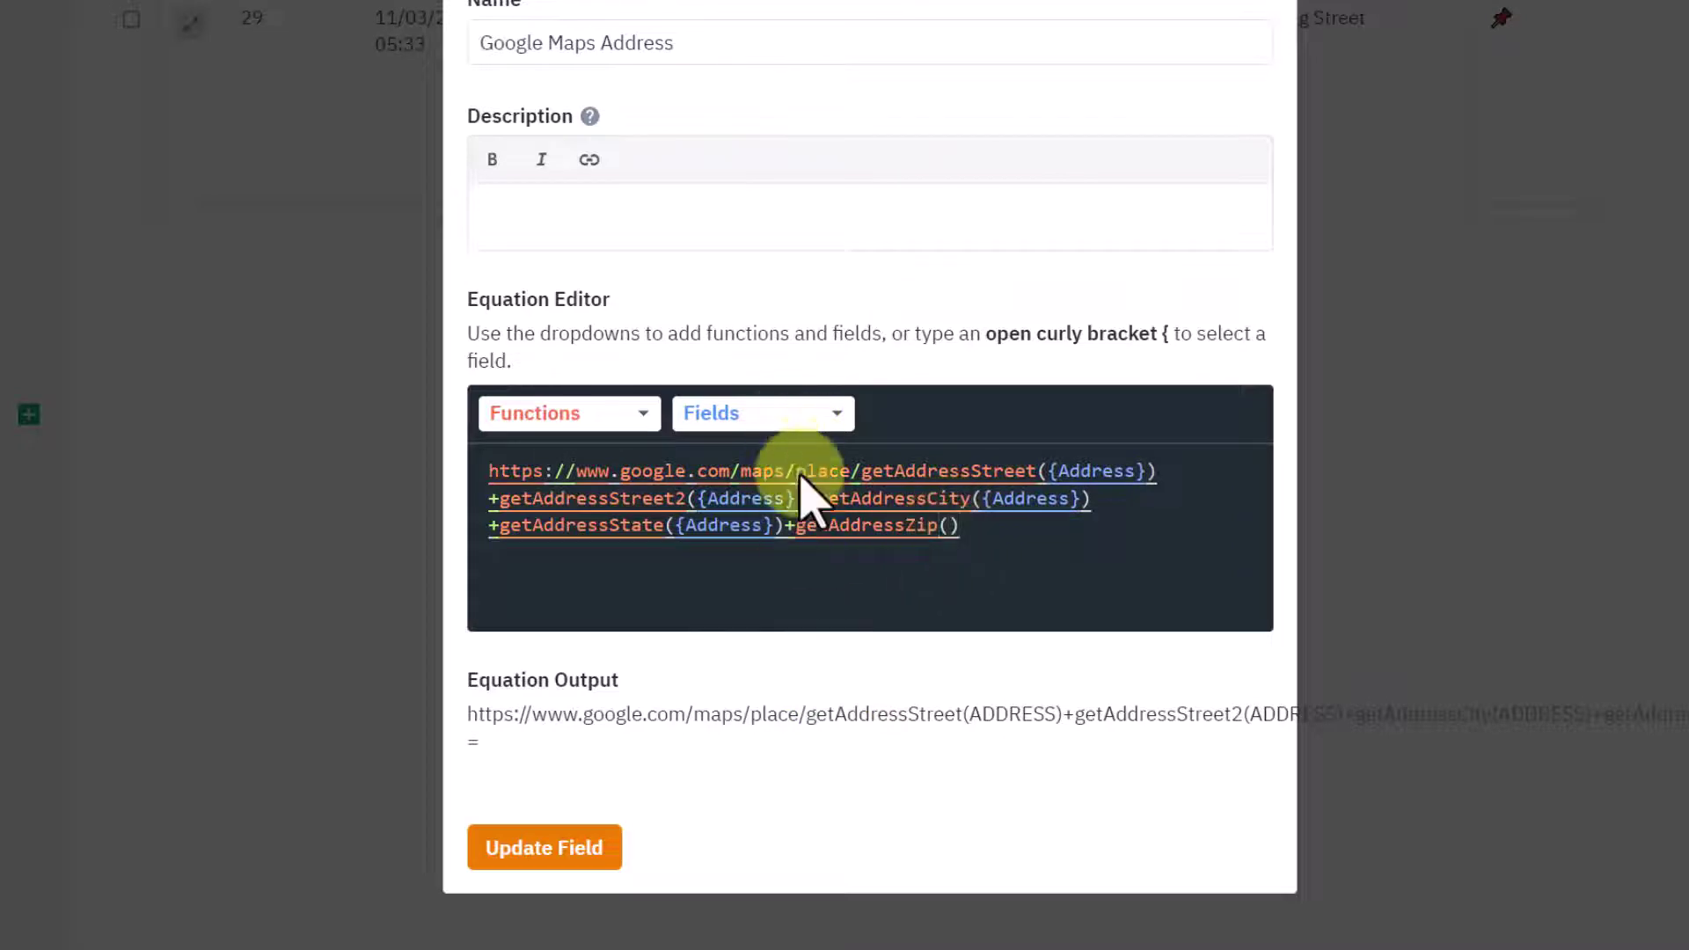
pyautogui.click(946, 686)
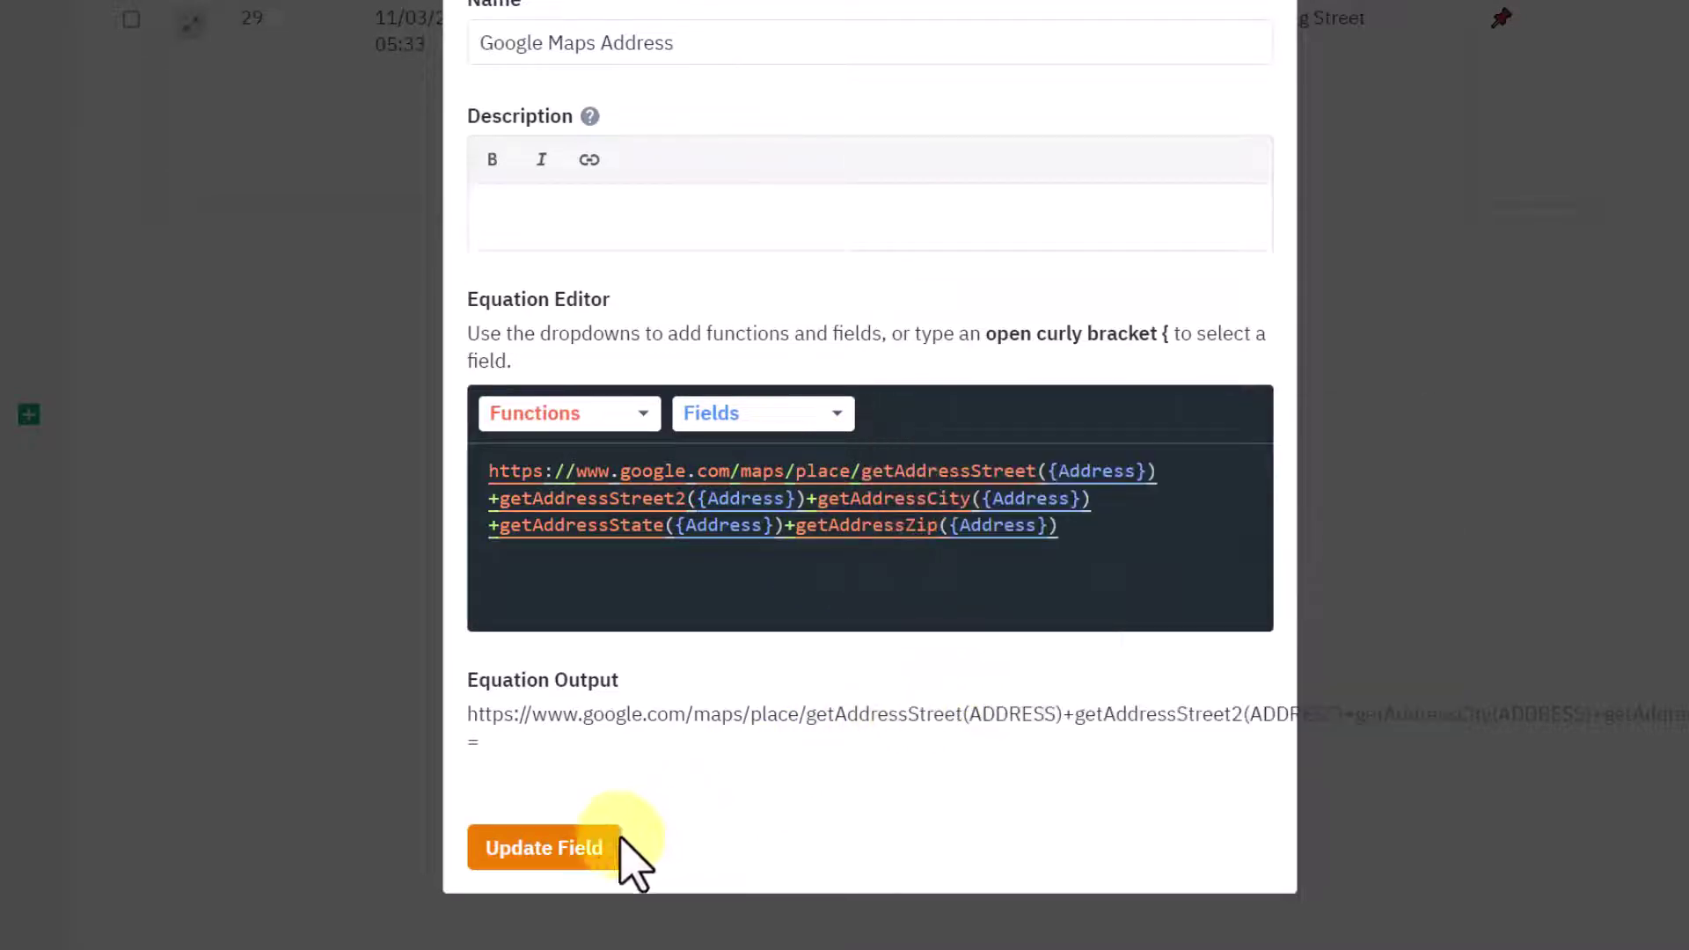
# Save the formula and resubmit the client record so the maps URL recalculates.
pyautogui.click(583, 846)
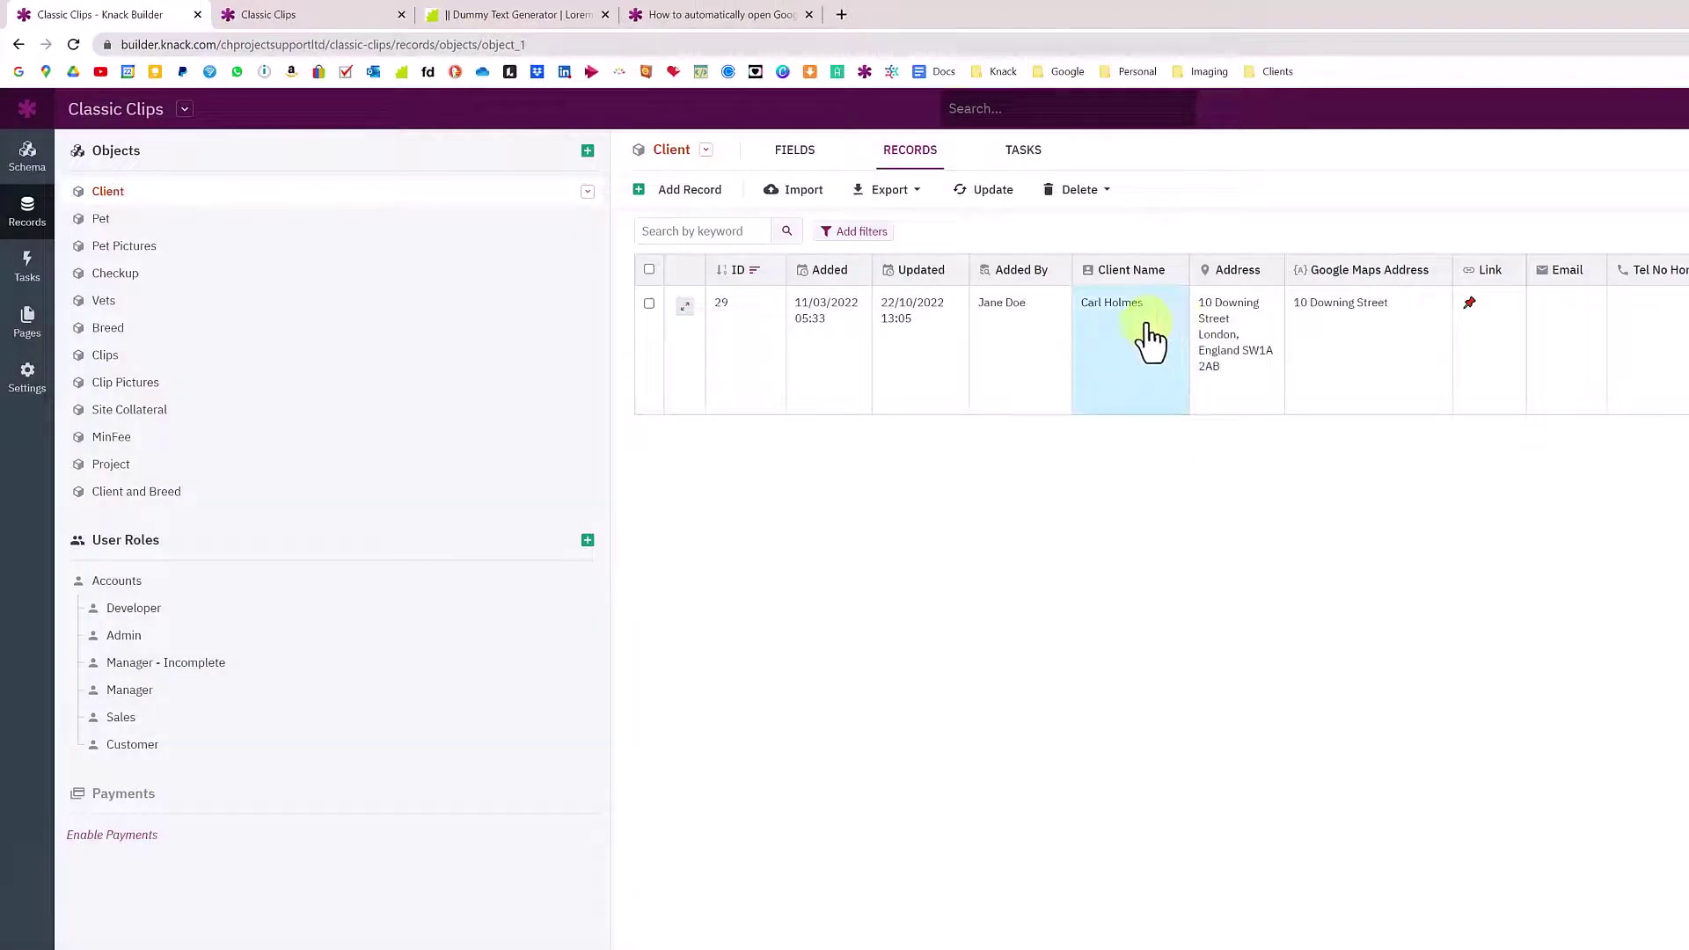
pyautogui.click(1148, 339)
pyautogui.click(1223, 352)
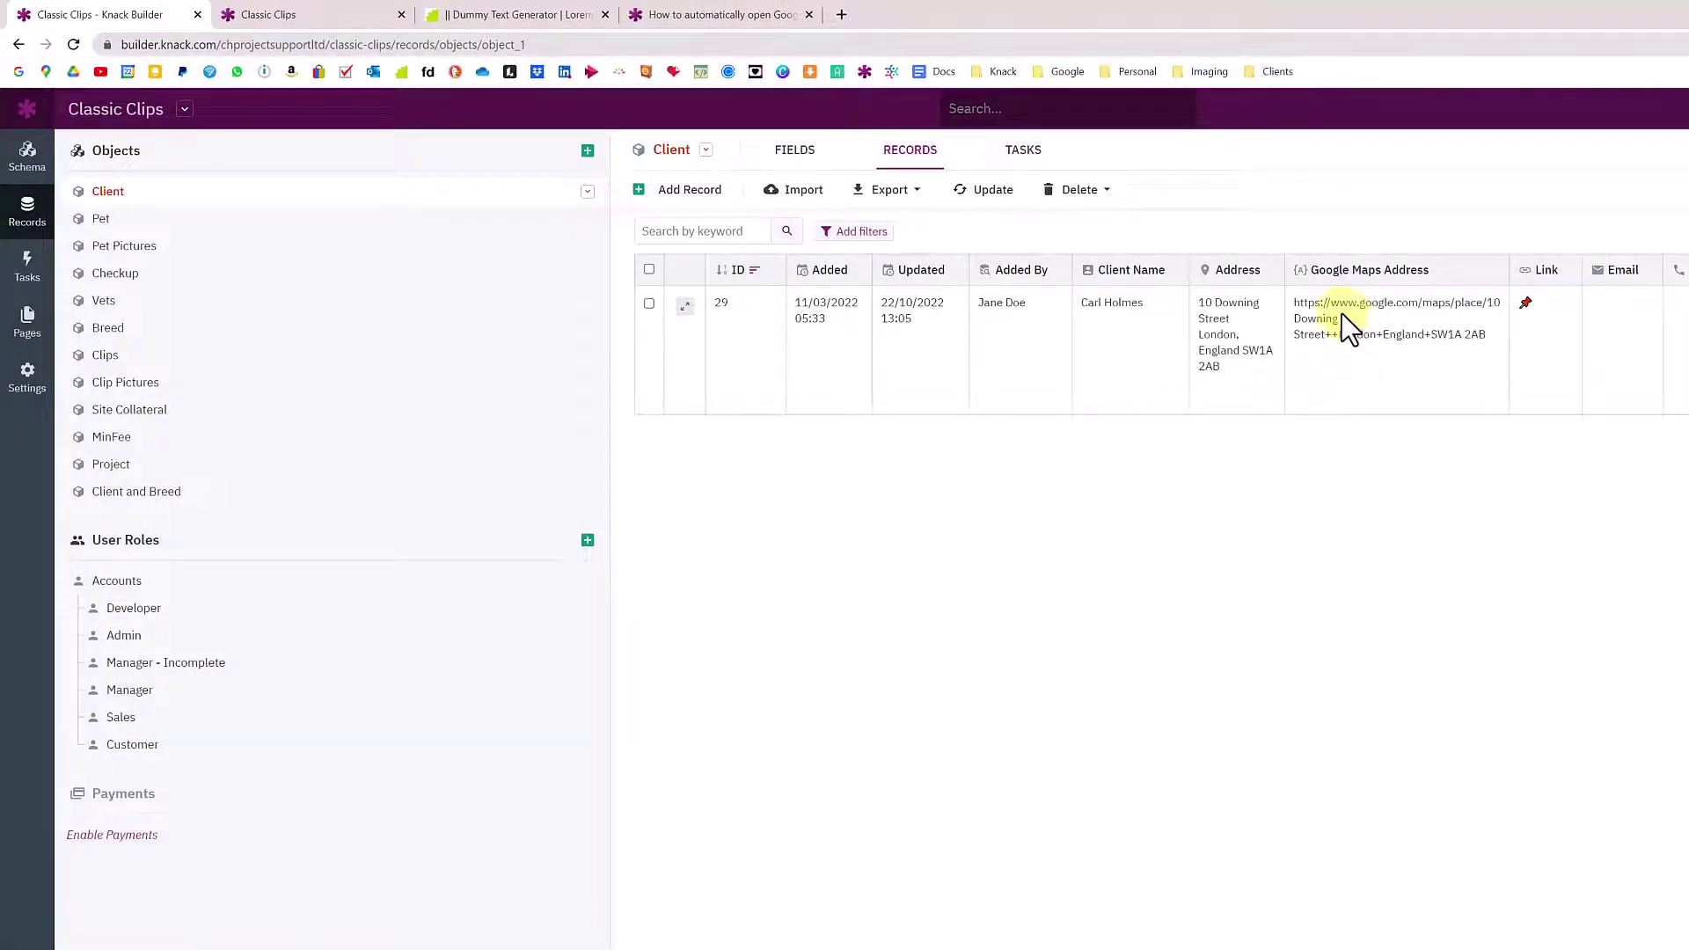
# Copy the client's generated Google Maps URL from the record into a new browser tab.
pyautogui.moveTo(1325, 302); pyautogui.dragTo(1486, 308)
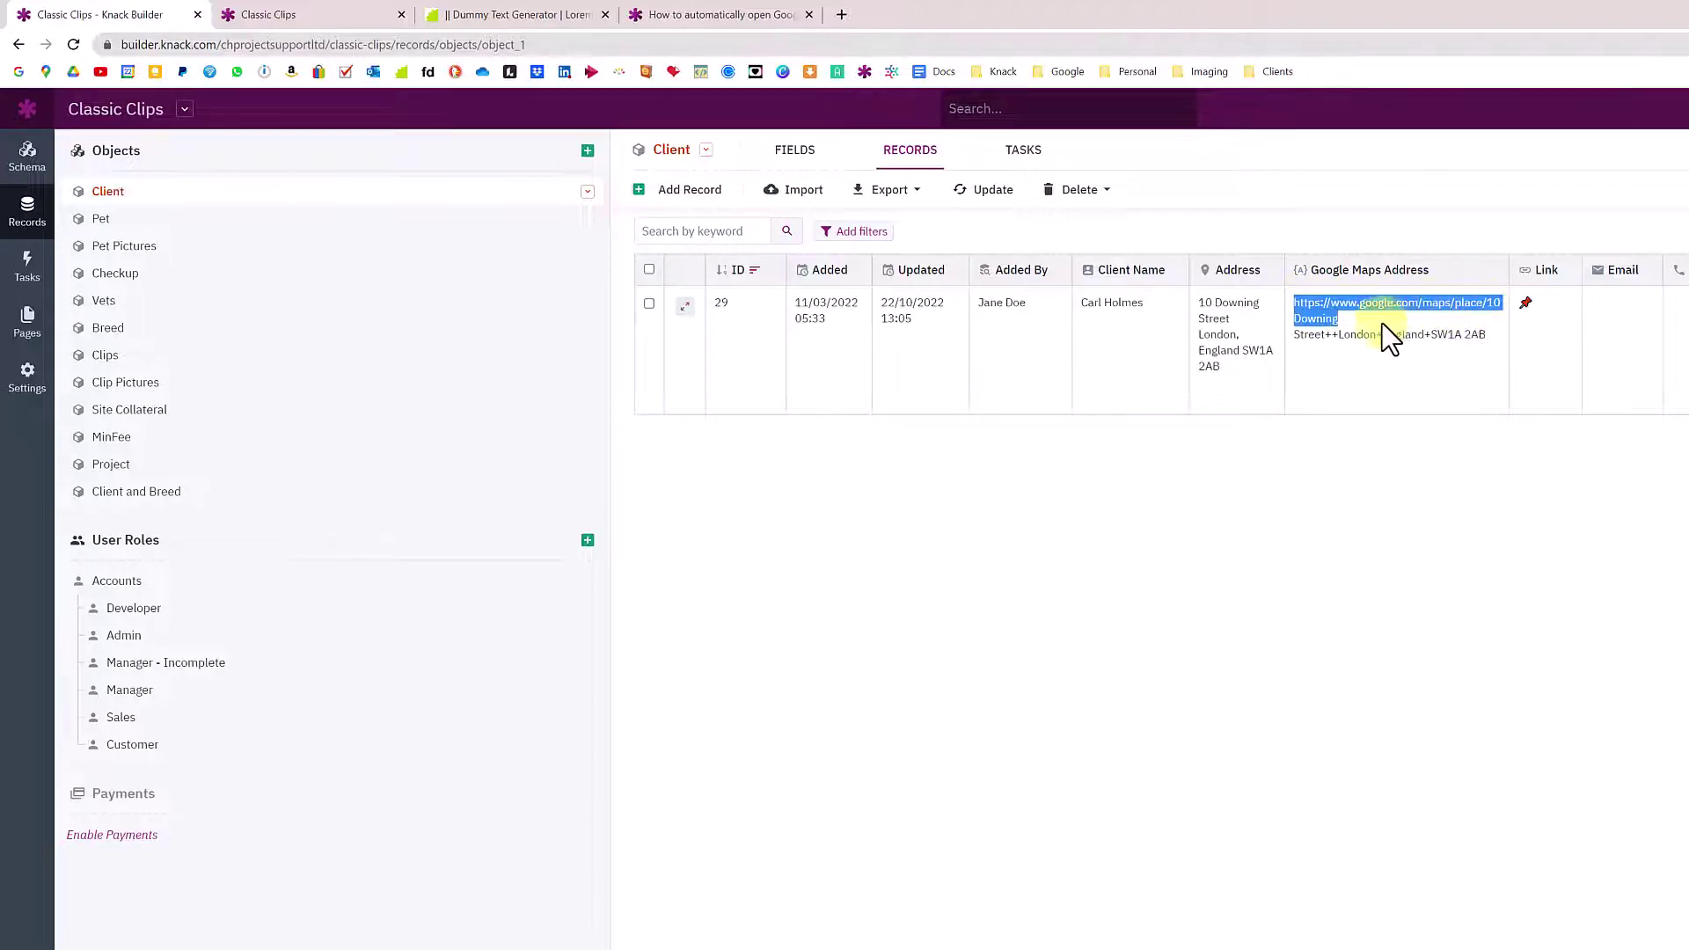
pyautogui.moveTo(1327, 335); pyautogui.dragTo(1332, 336)
pyautogui.moveTo(1338, 337); pyautogui.dragTo(1485, 339)
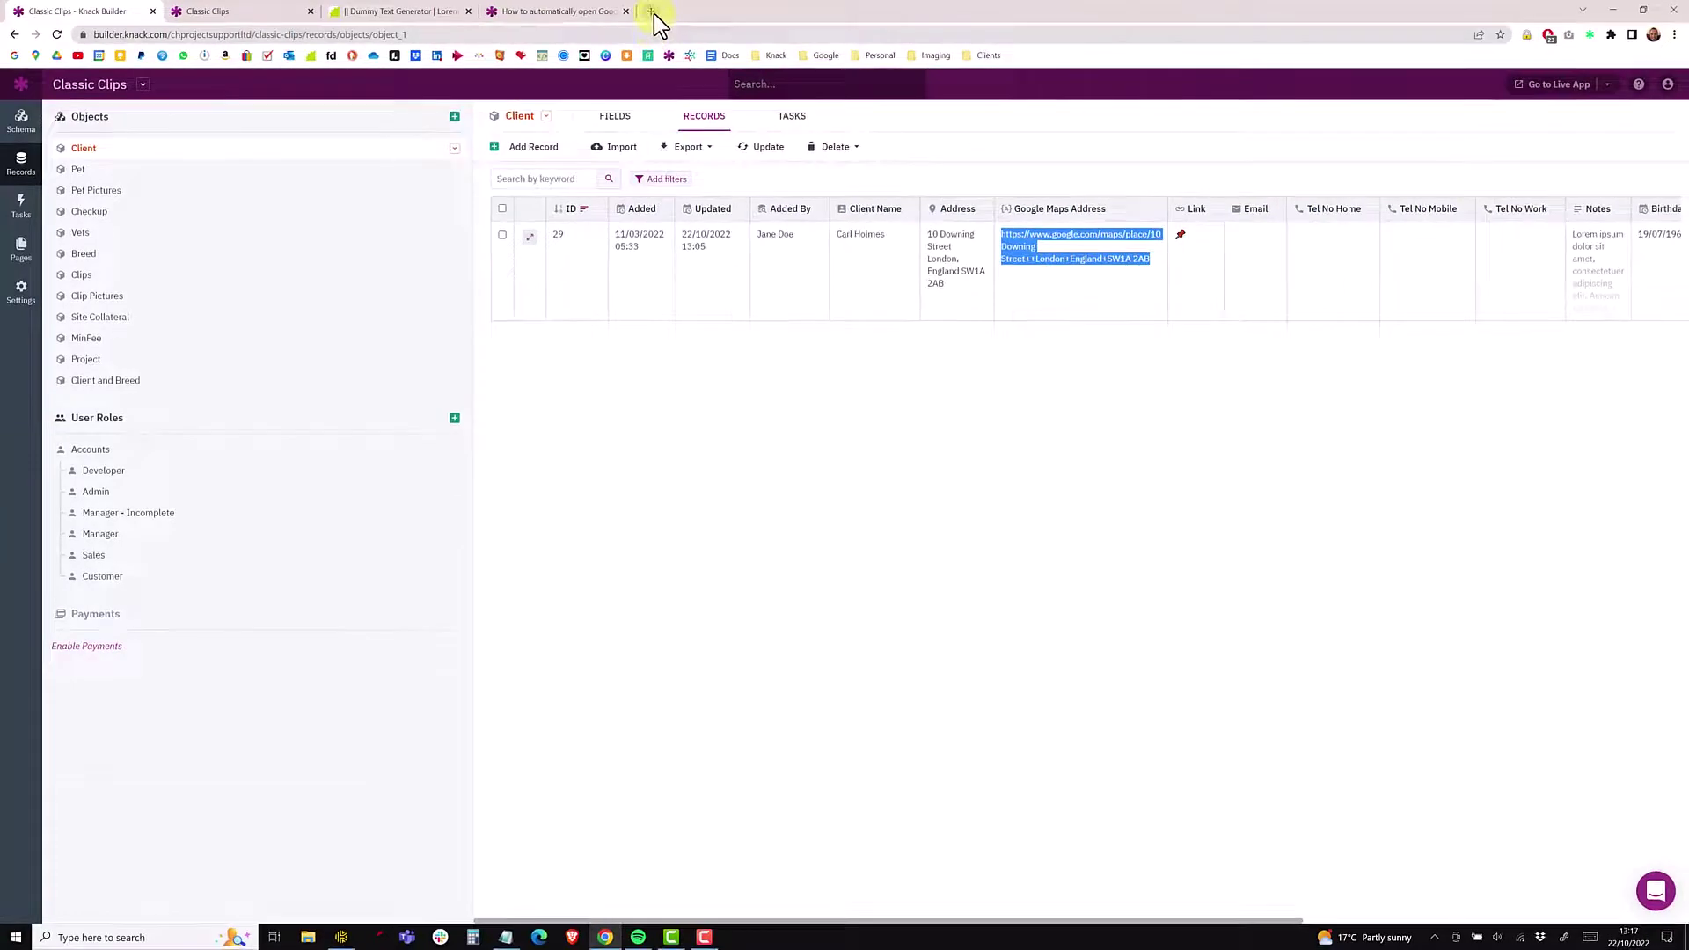
pyautogui.click(651, 12)
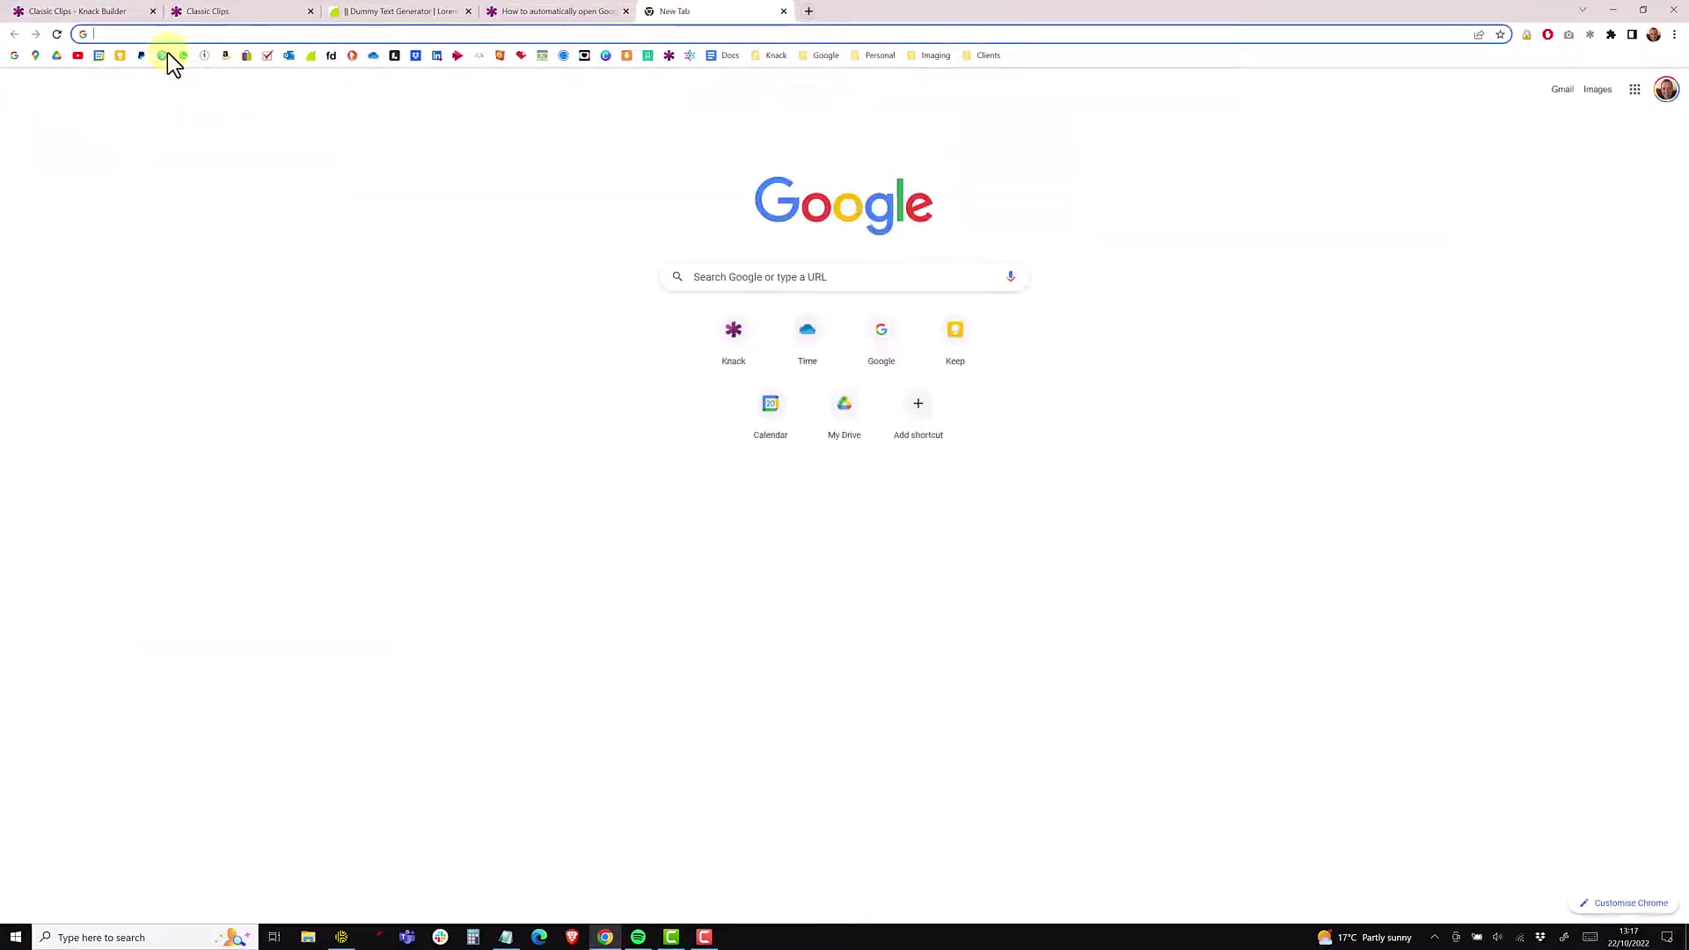
# Load the copied URL to confirm Google Maps finds the client's address, then return to the records.
pyautogui.write('https://www.google.com/maps/place/10%20Downing%20Street++London+England+SW1A%202AB')
pyautogui.press('Return')
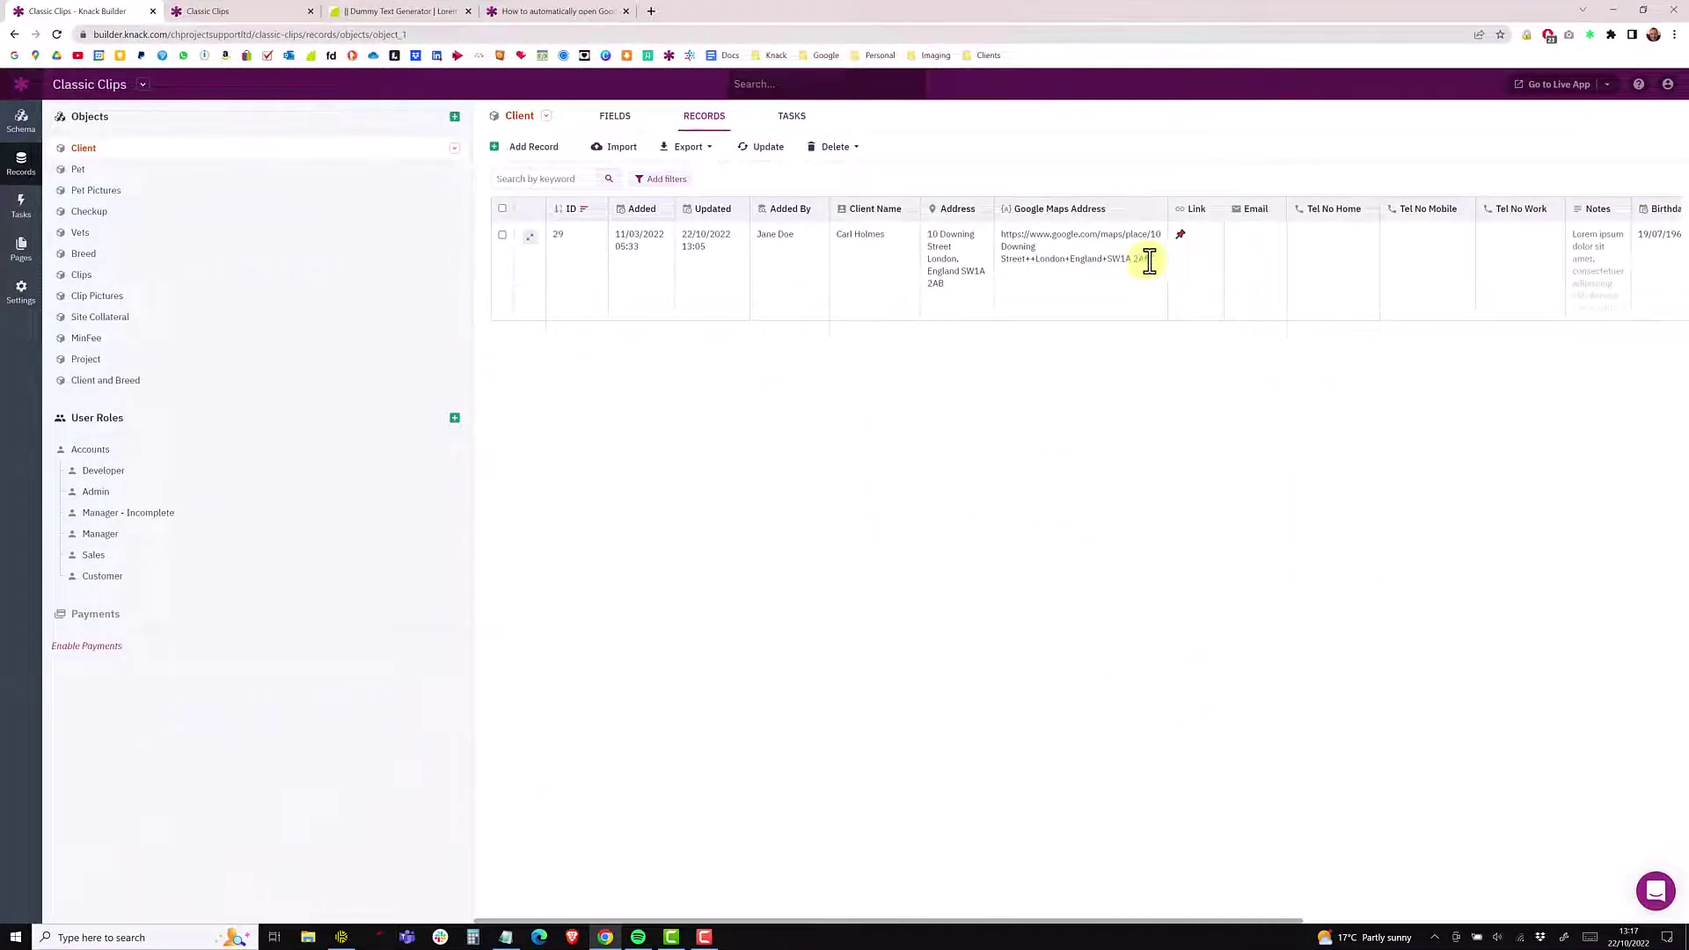
pyautogui.moveTo(1150, 260); pyautogui.dragTo(1012, 237)
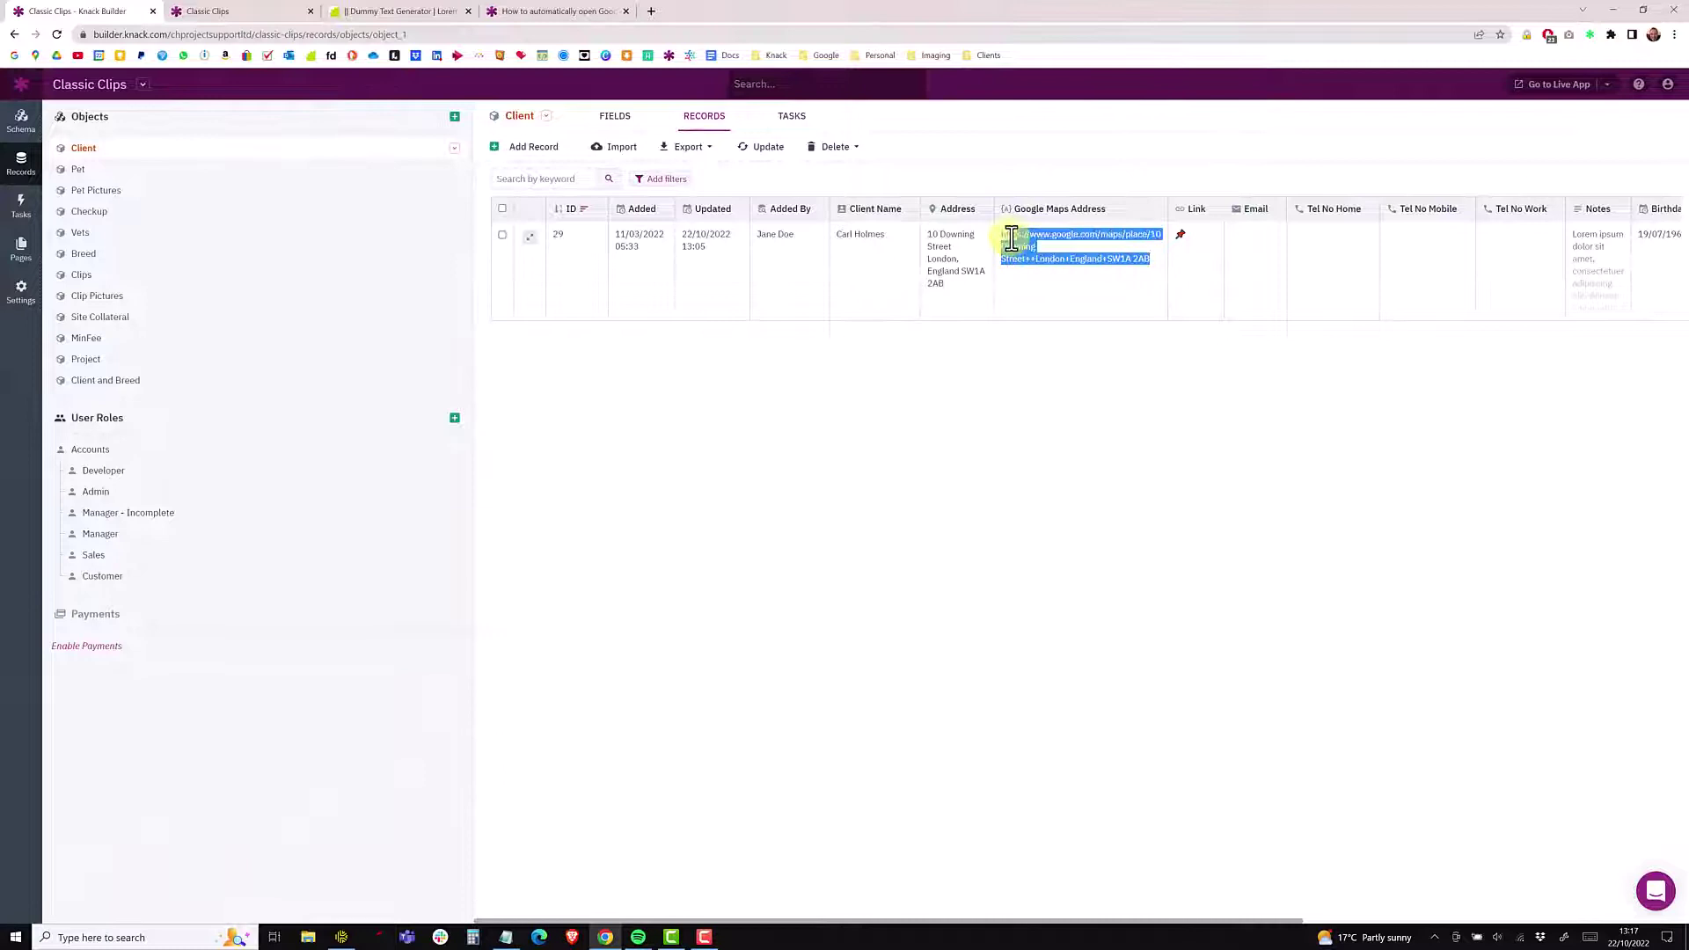
pyautogui.click(1049, 383)
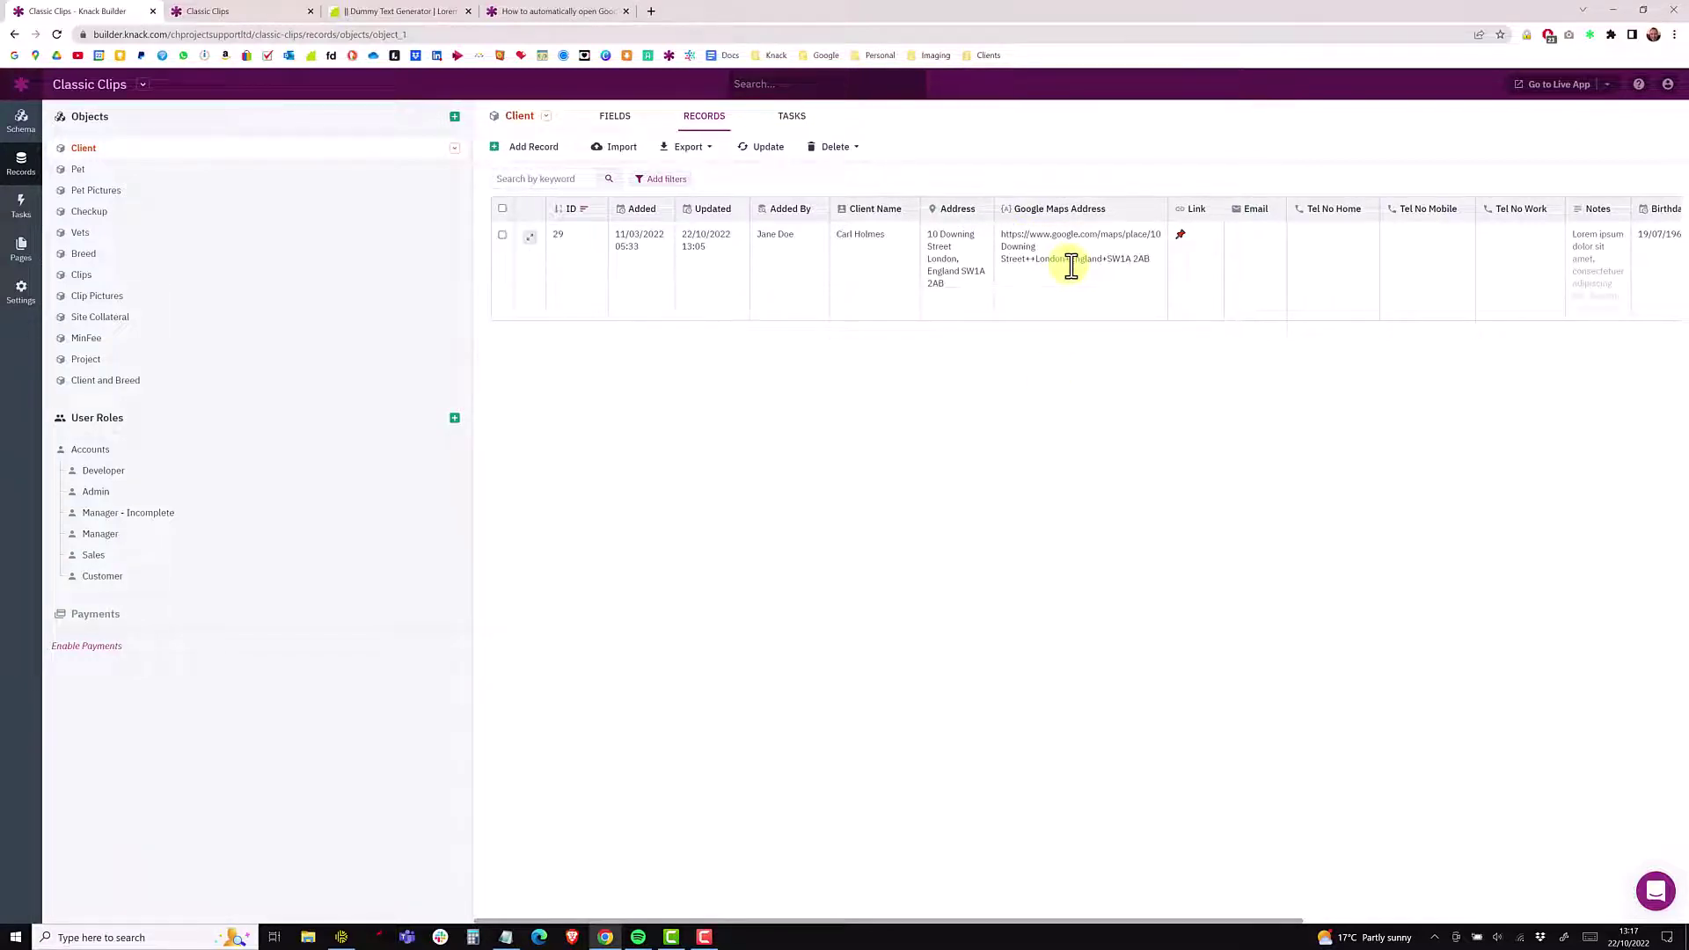
# Review the Link field's rules: Google Maps Address when Address isn't blank, otherwise empty.
pyautogui.click(625, 123)
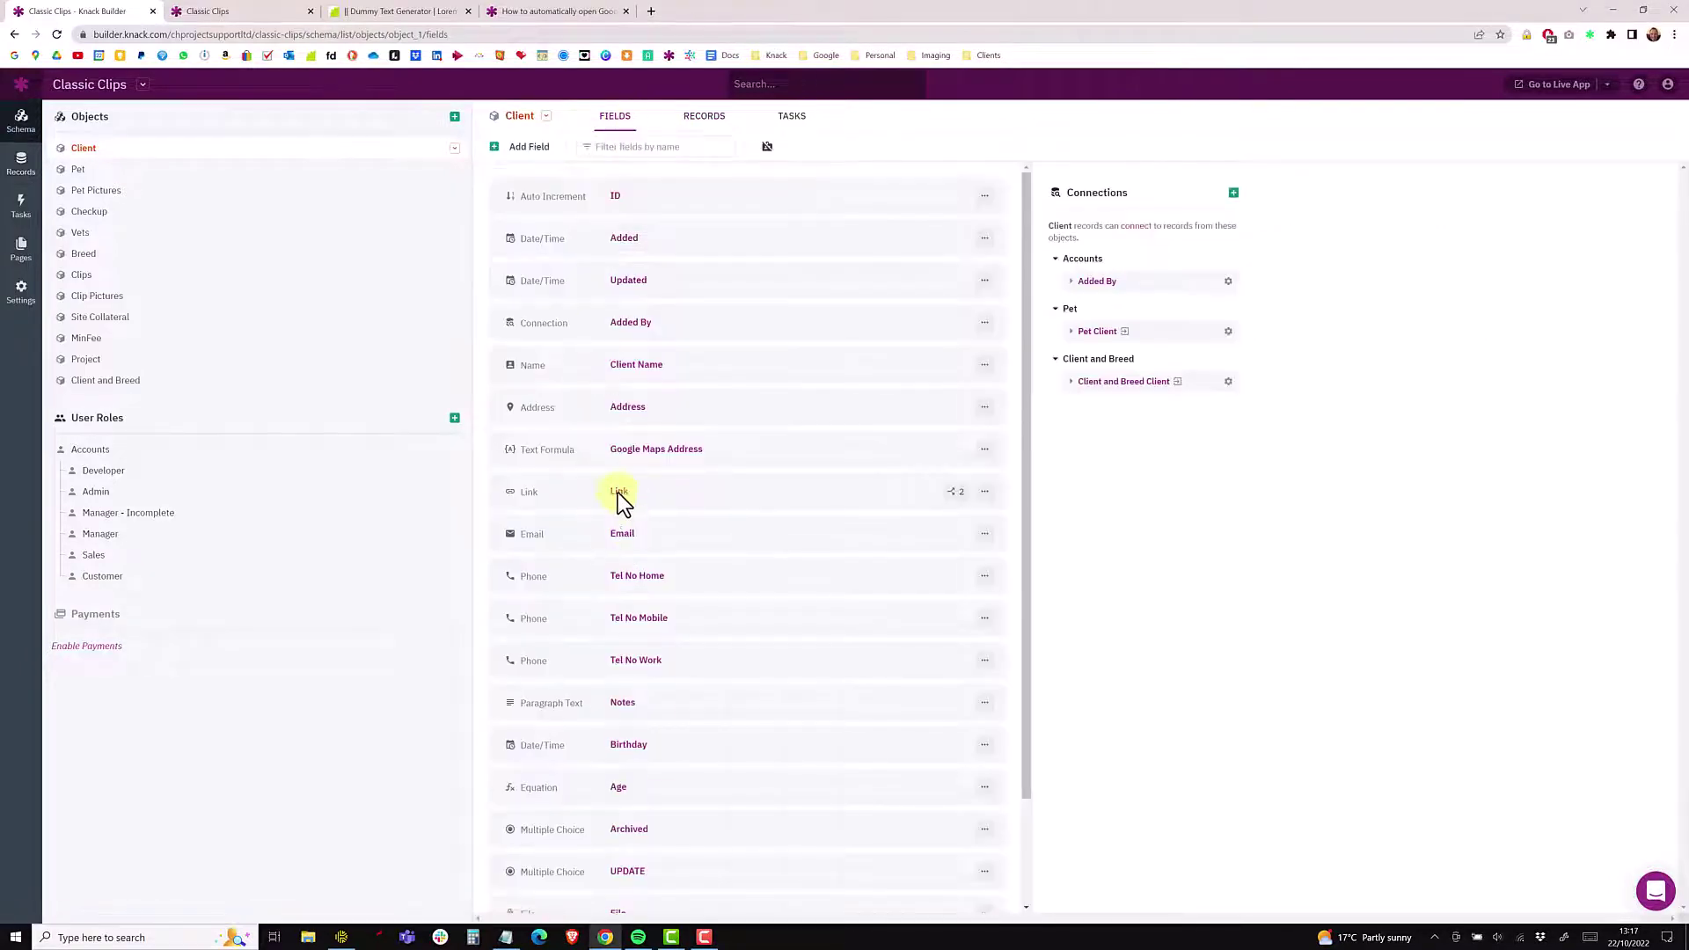
pyautogui.click(619, 491)
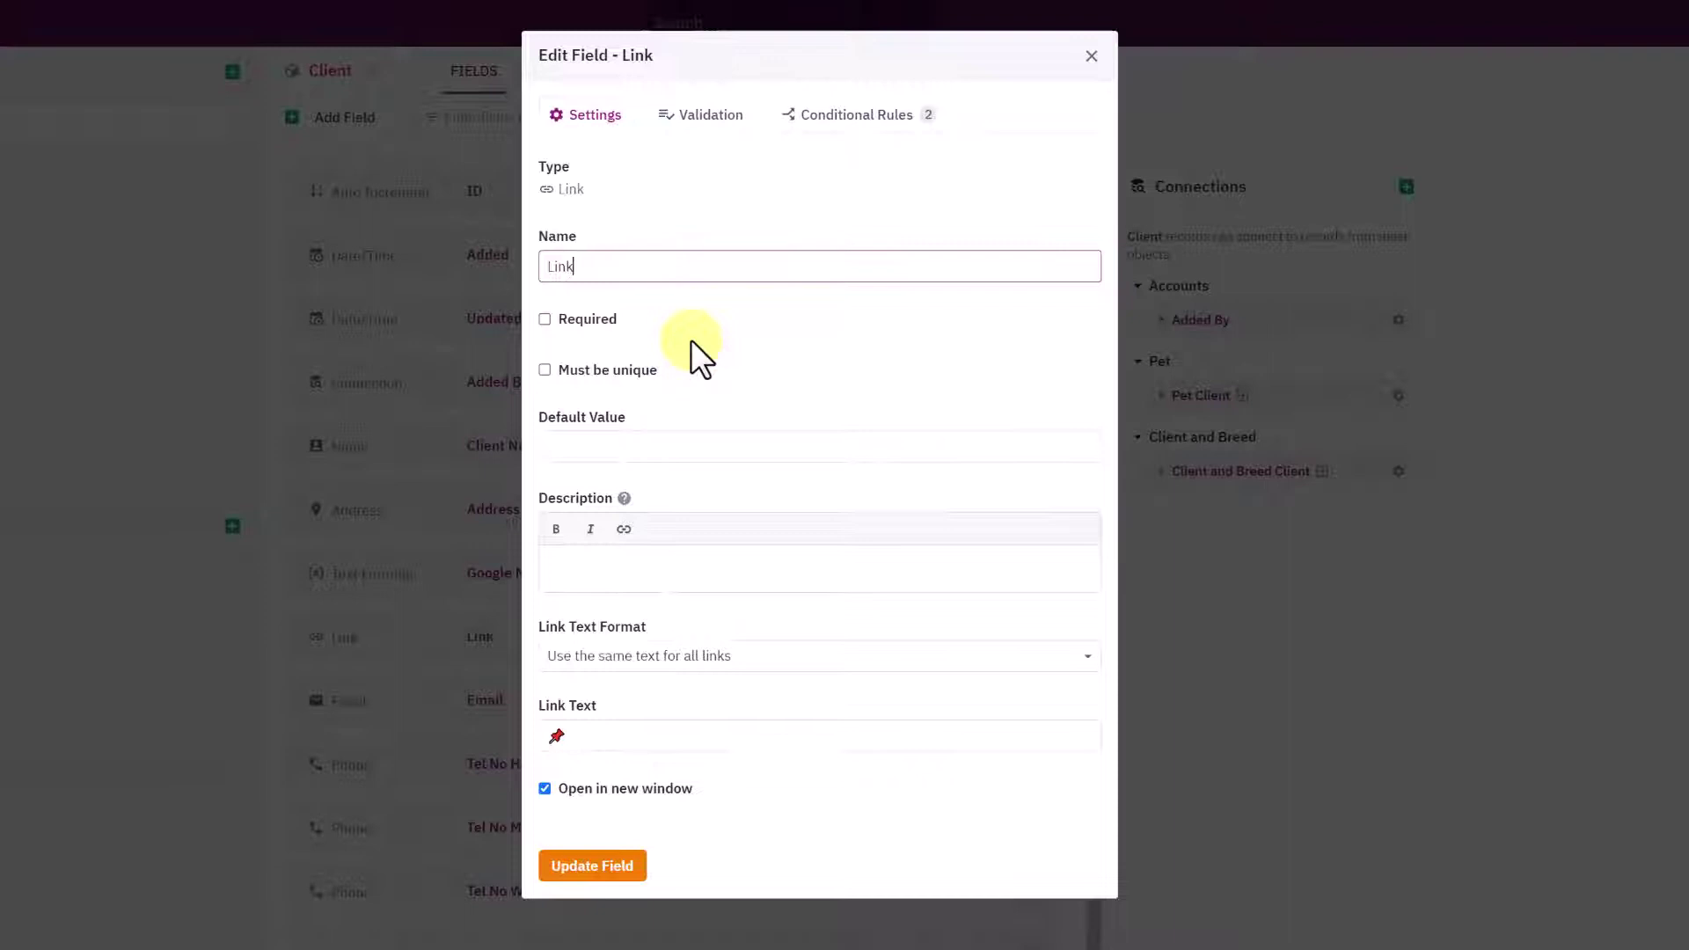
pyautogui.click(832, 123)
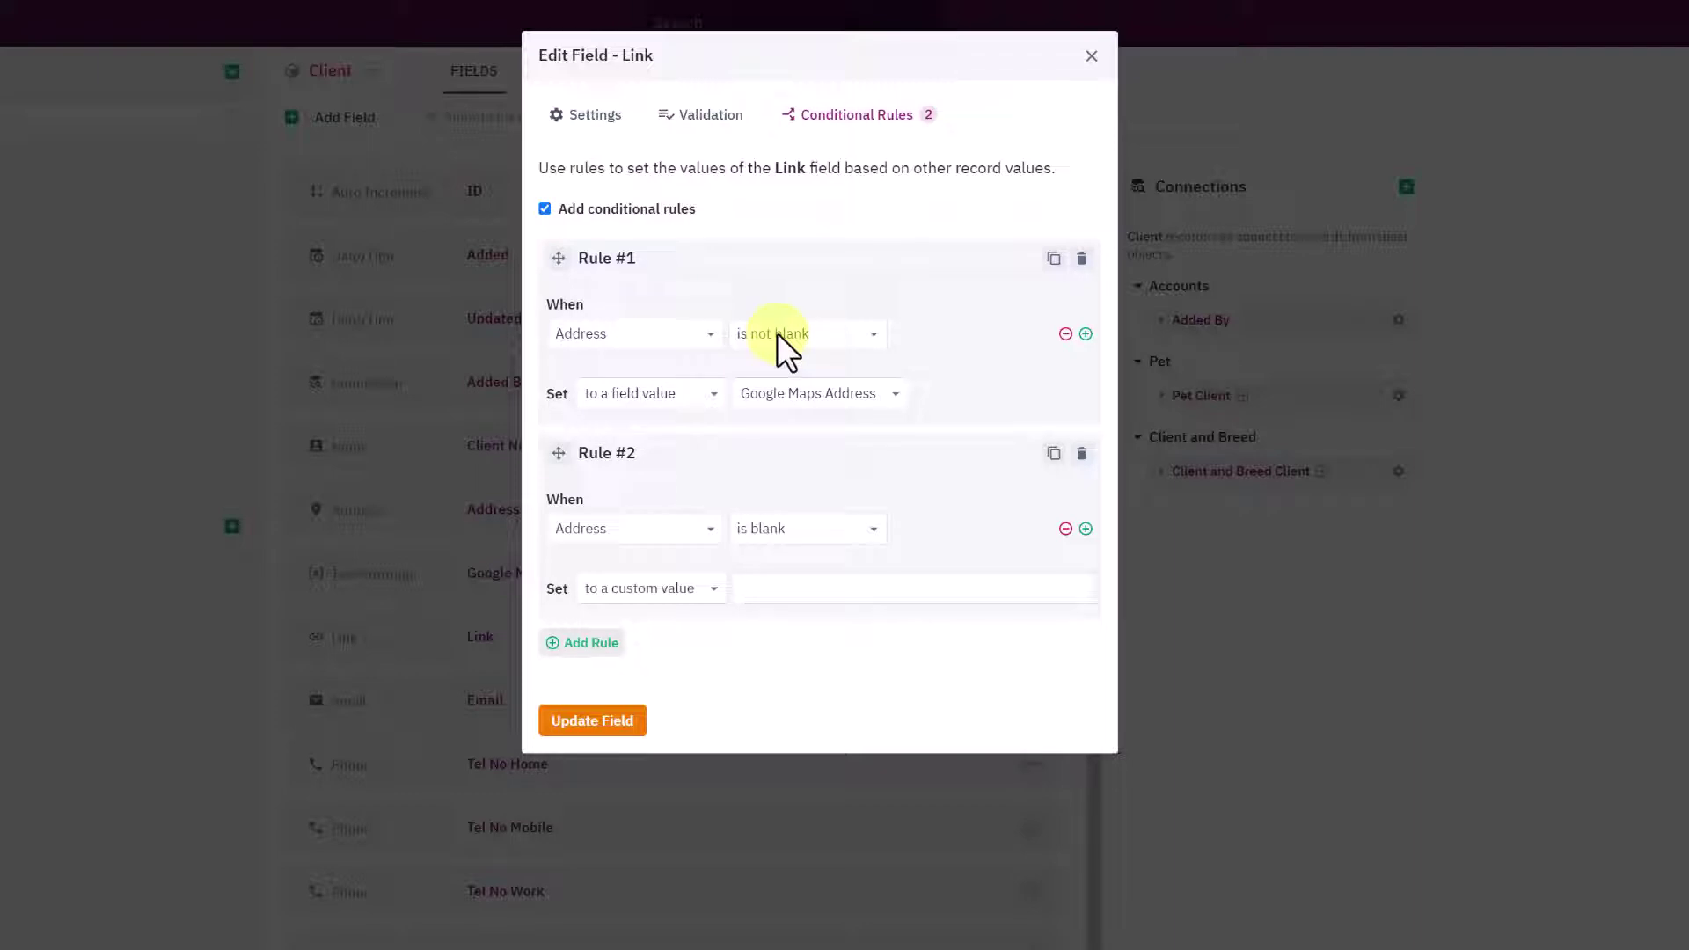
pyautogui.click(829, 399)
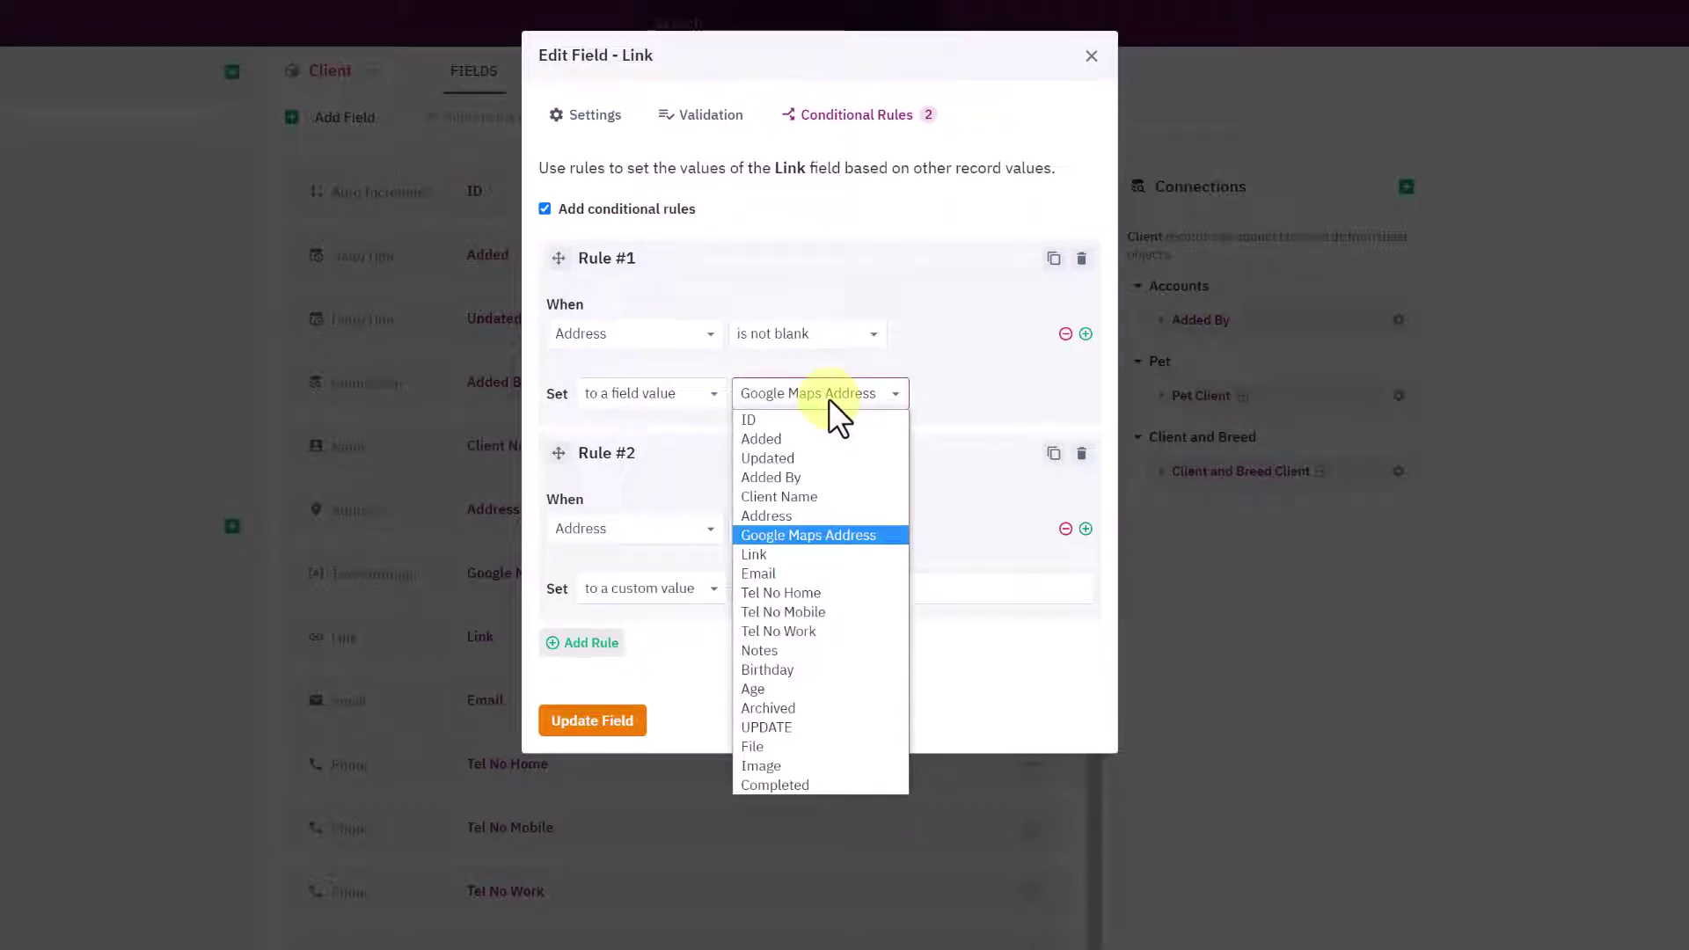
pyautogui.click(1091, 55)
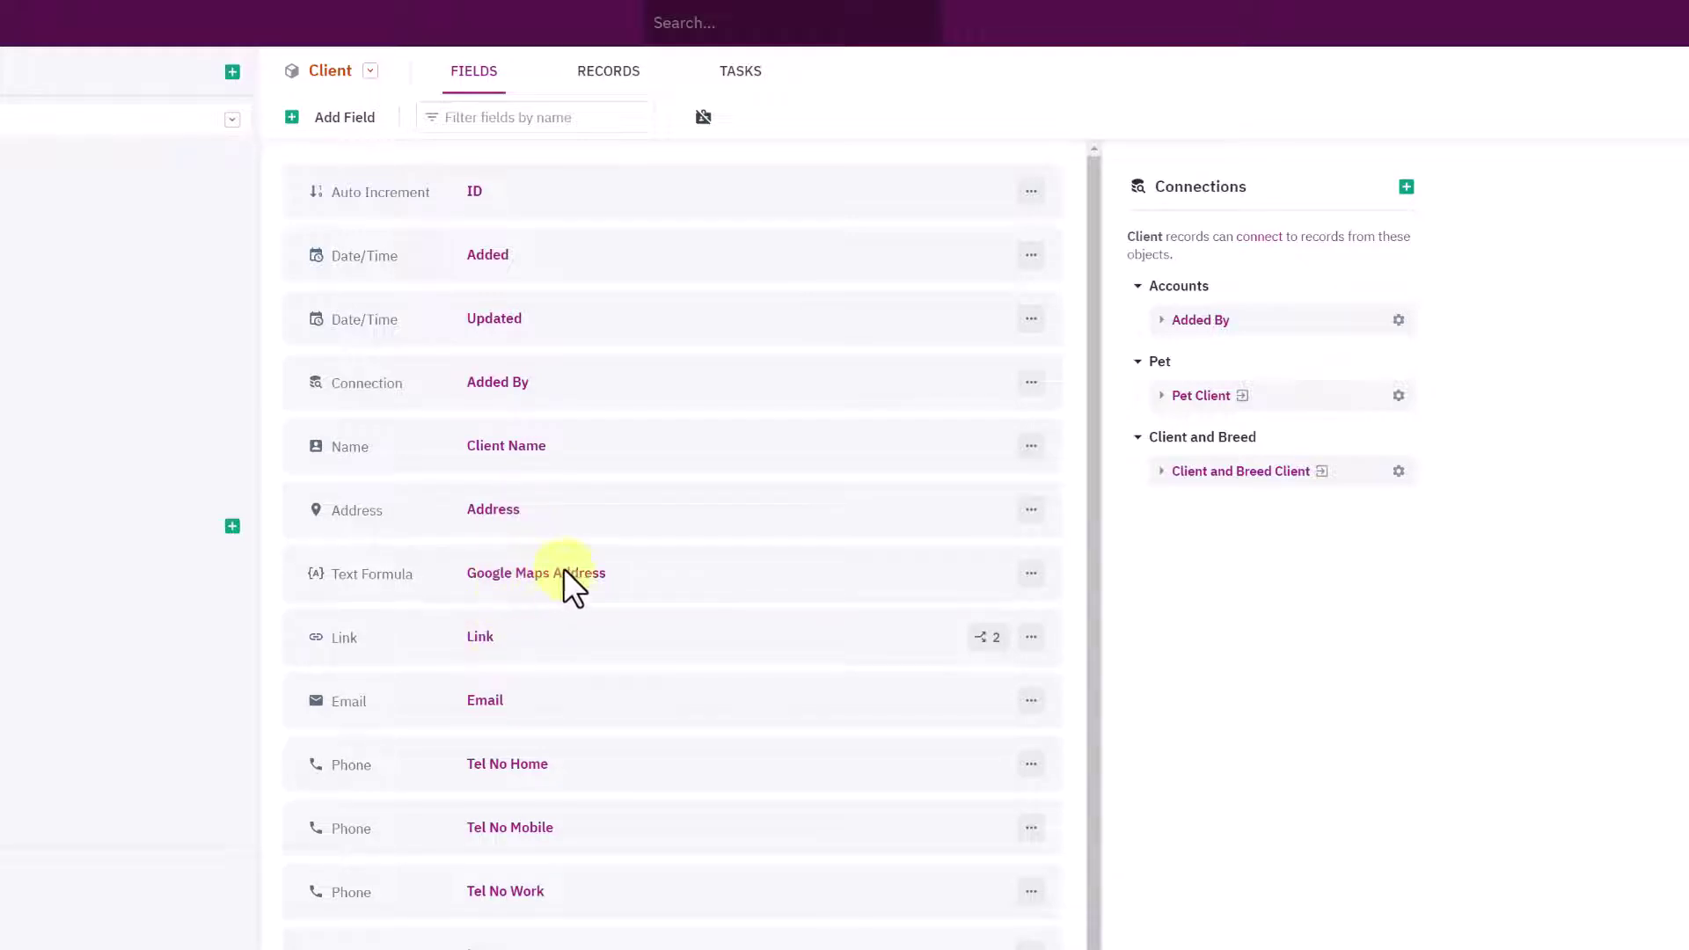
pyautogui.click(487, 639)
pyautogui.click(910, 123)
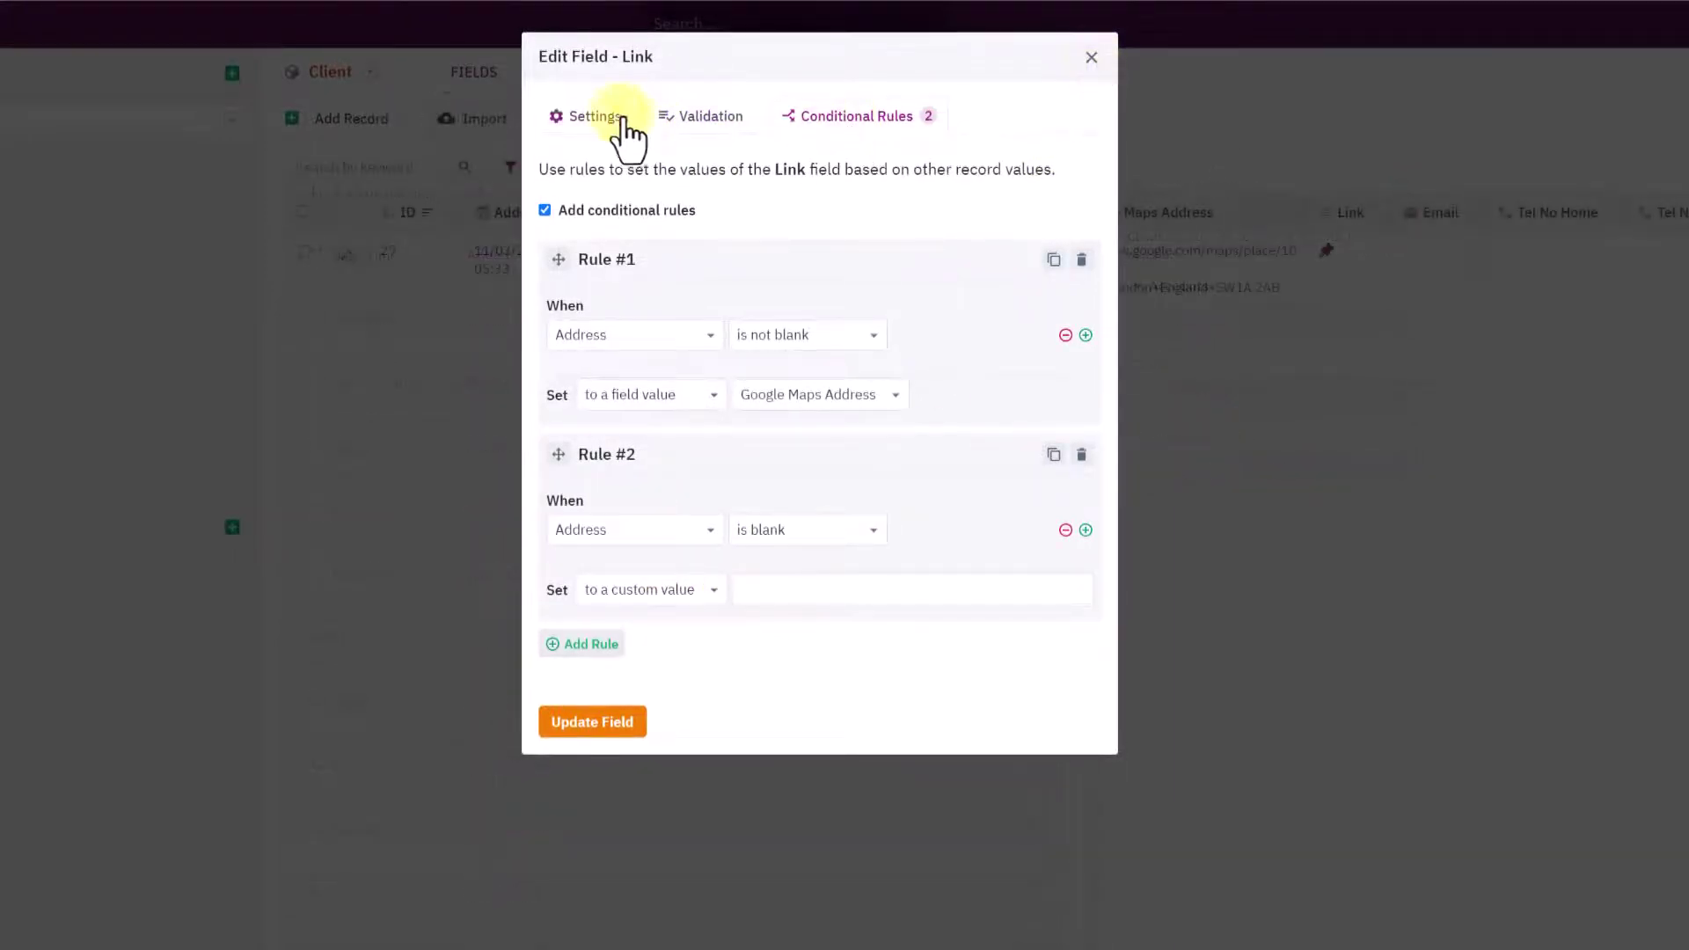
# Set the Link field to show the full URL as its link text and save.
pyautogui.click(595, 117)
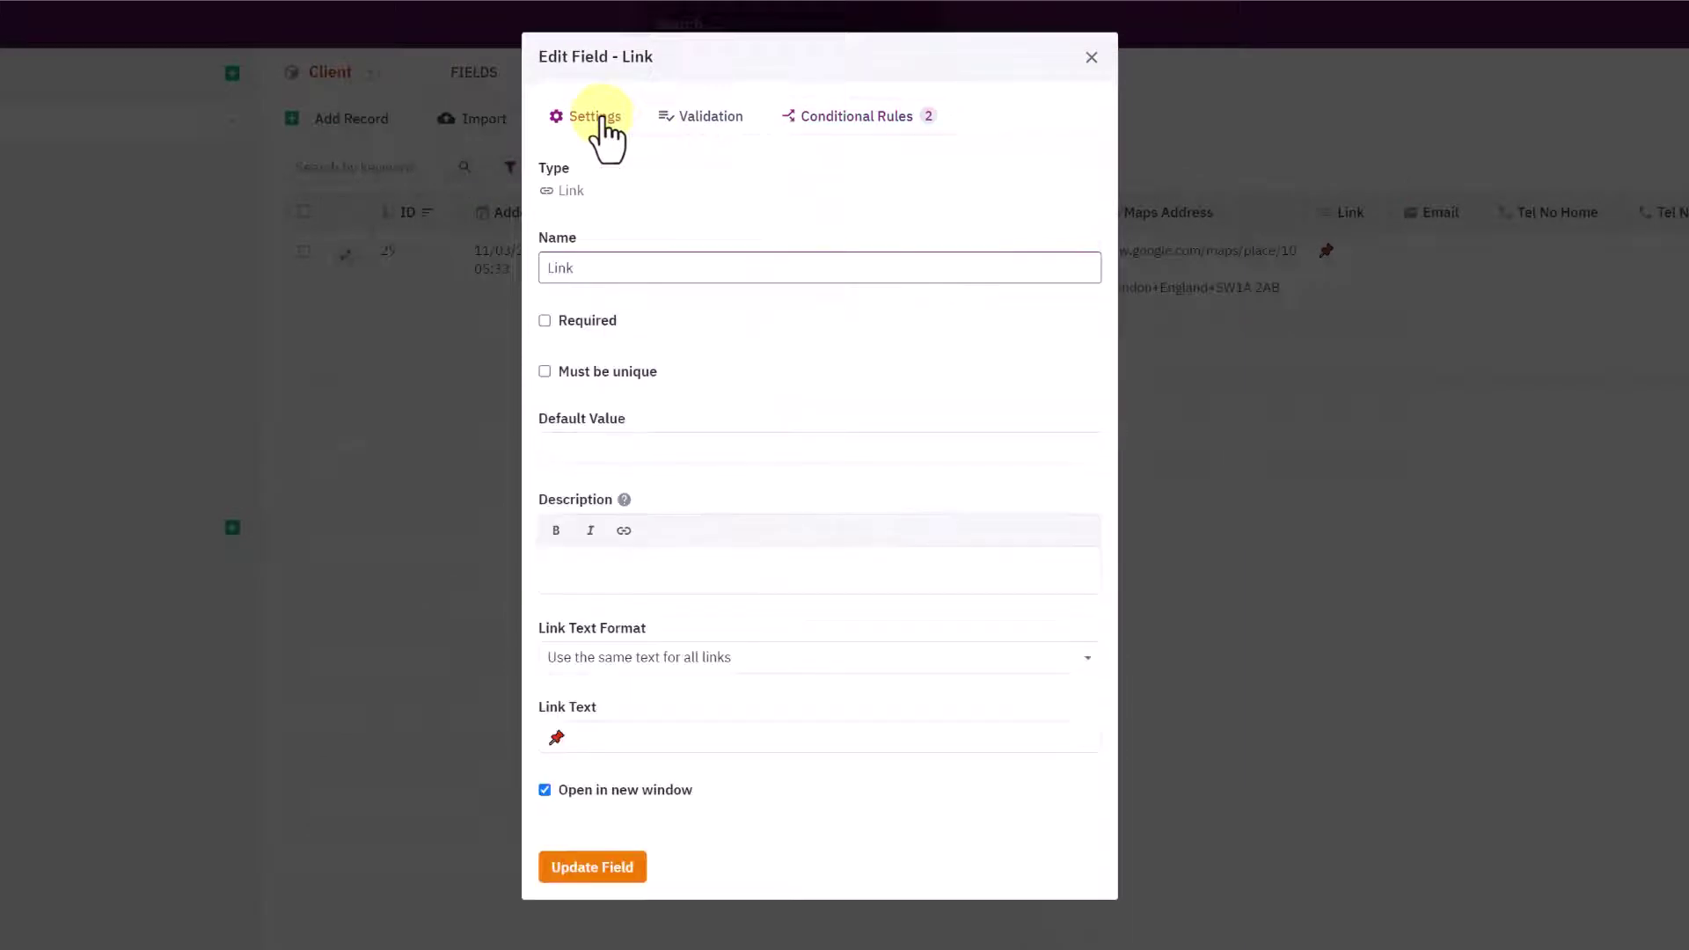
pyautogui.click(619, 662)
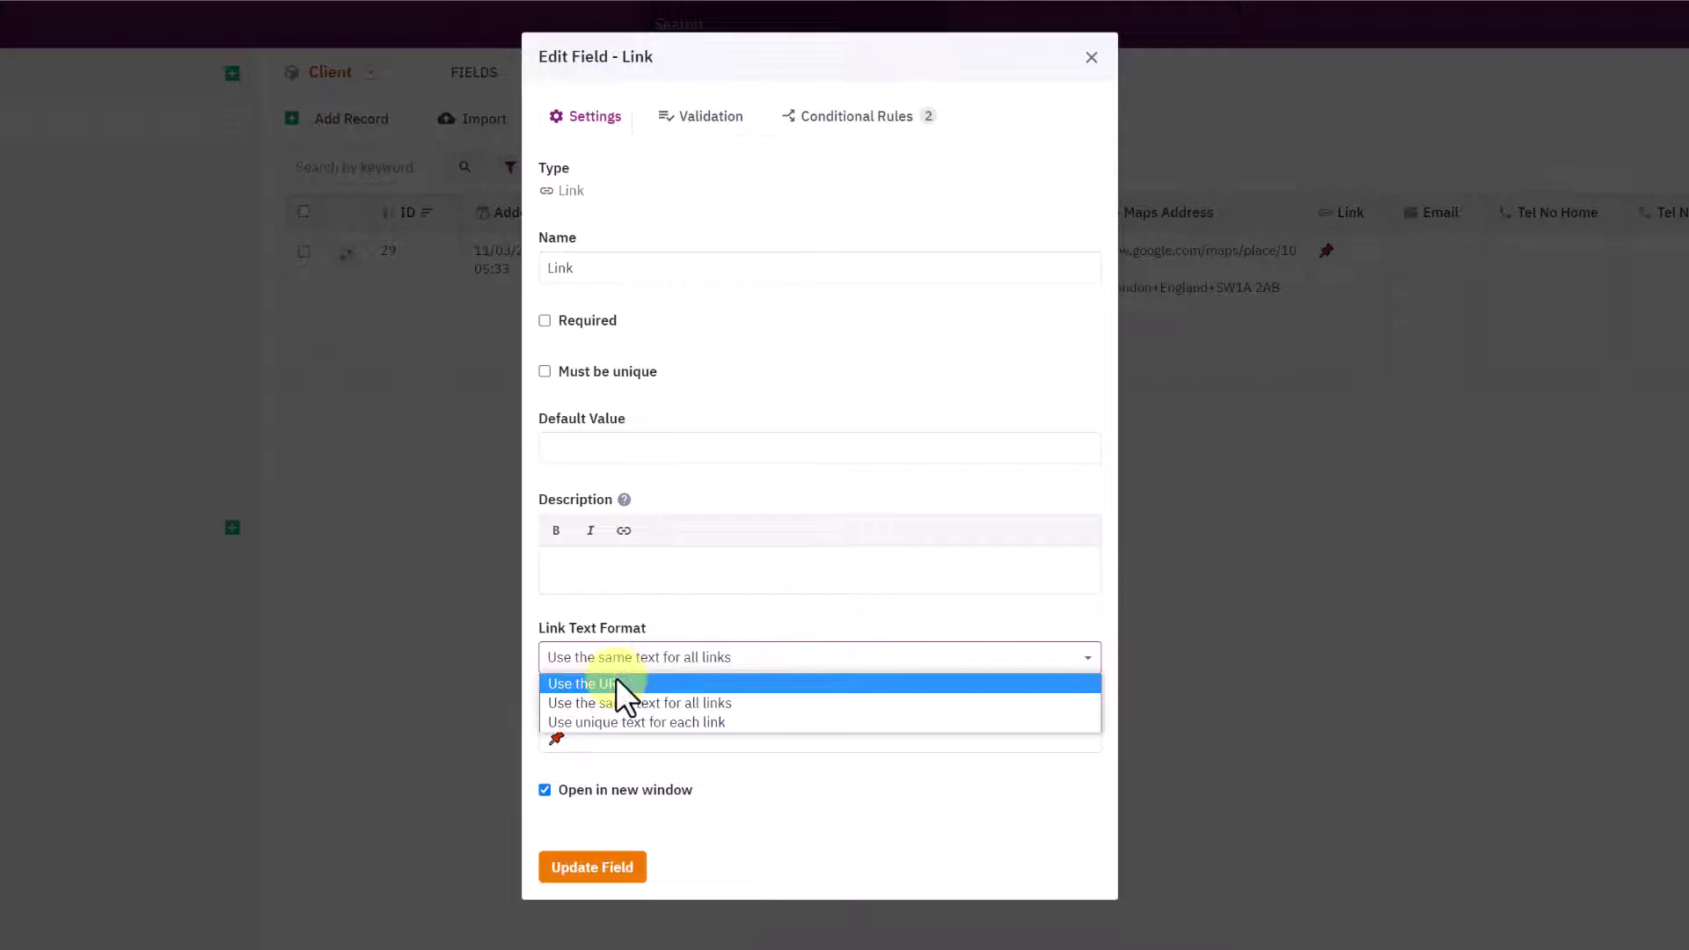
pyautogui.click(616, 684)
pyautogui.click(603, 787)
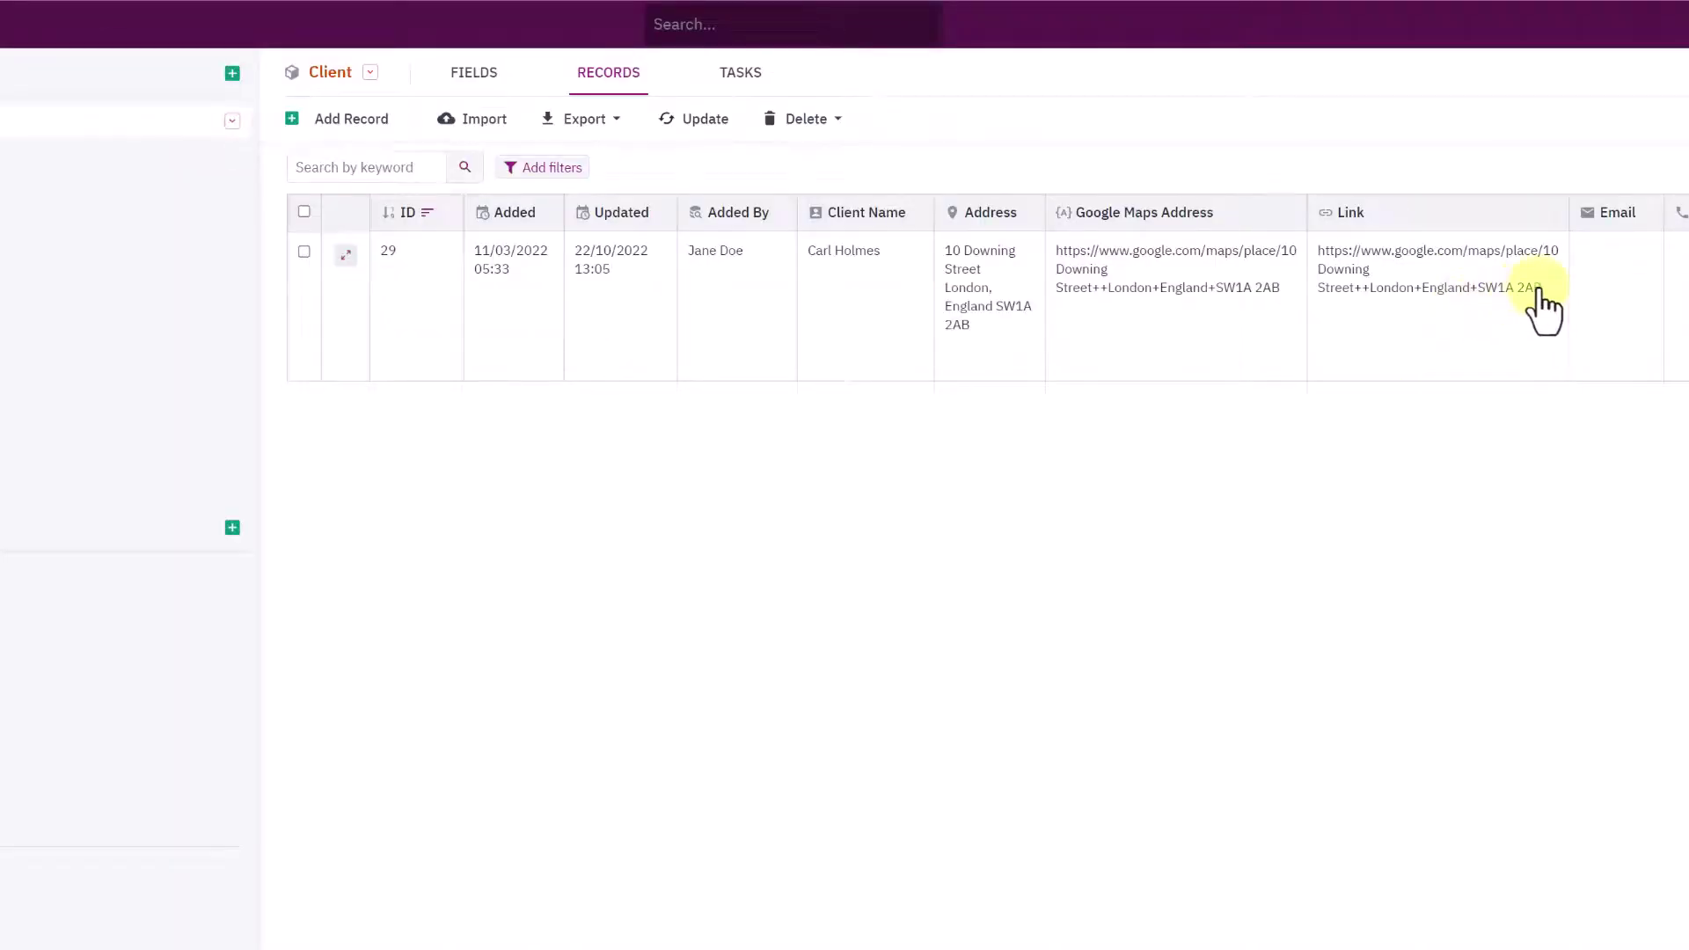
# Change the Link field to use the same text, Map, for every link and save it.
pyautogui.moveTo(1543, 289); pyautogui.dragTo(1327, 253)
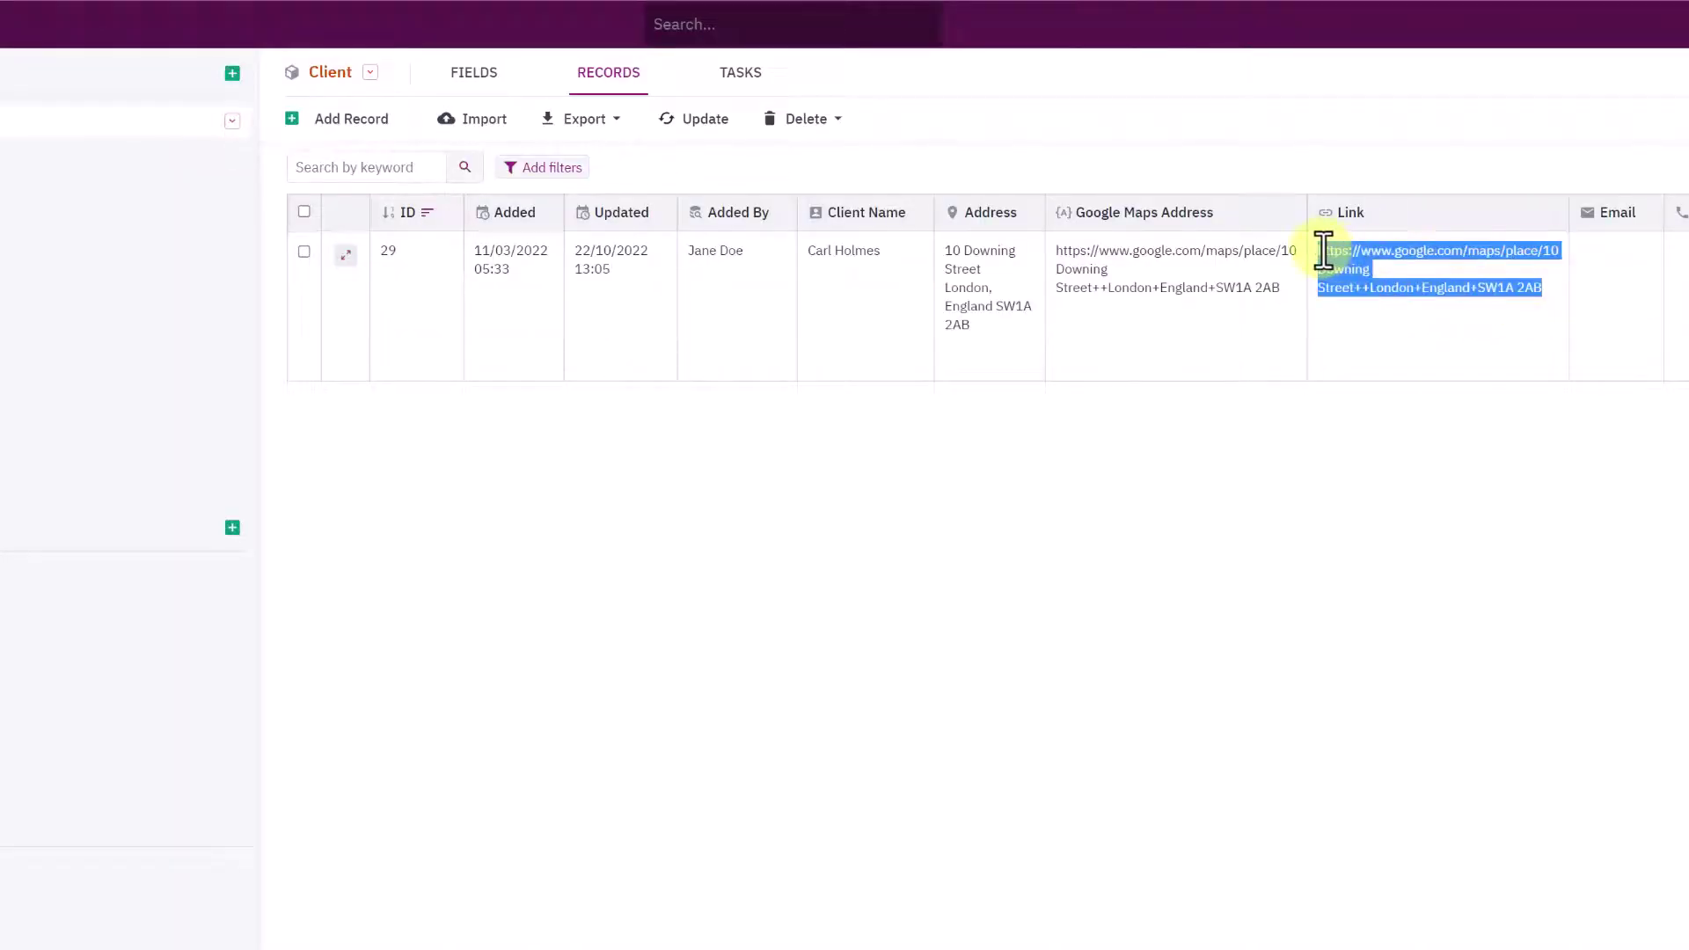
pyautogui.click(1508, 283)
pyautogui.click(1553, 216)
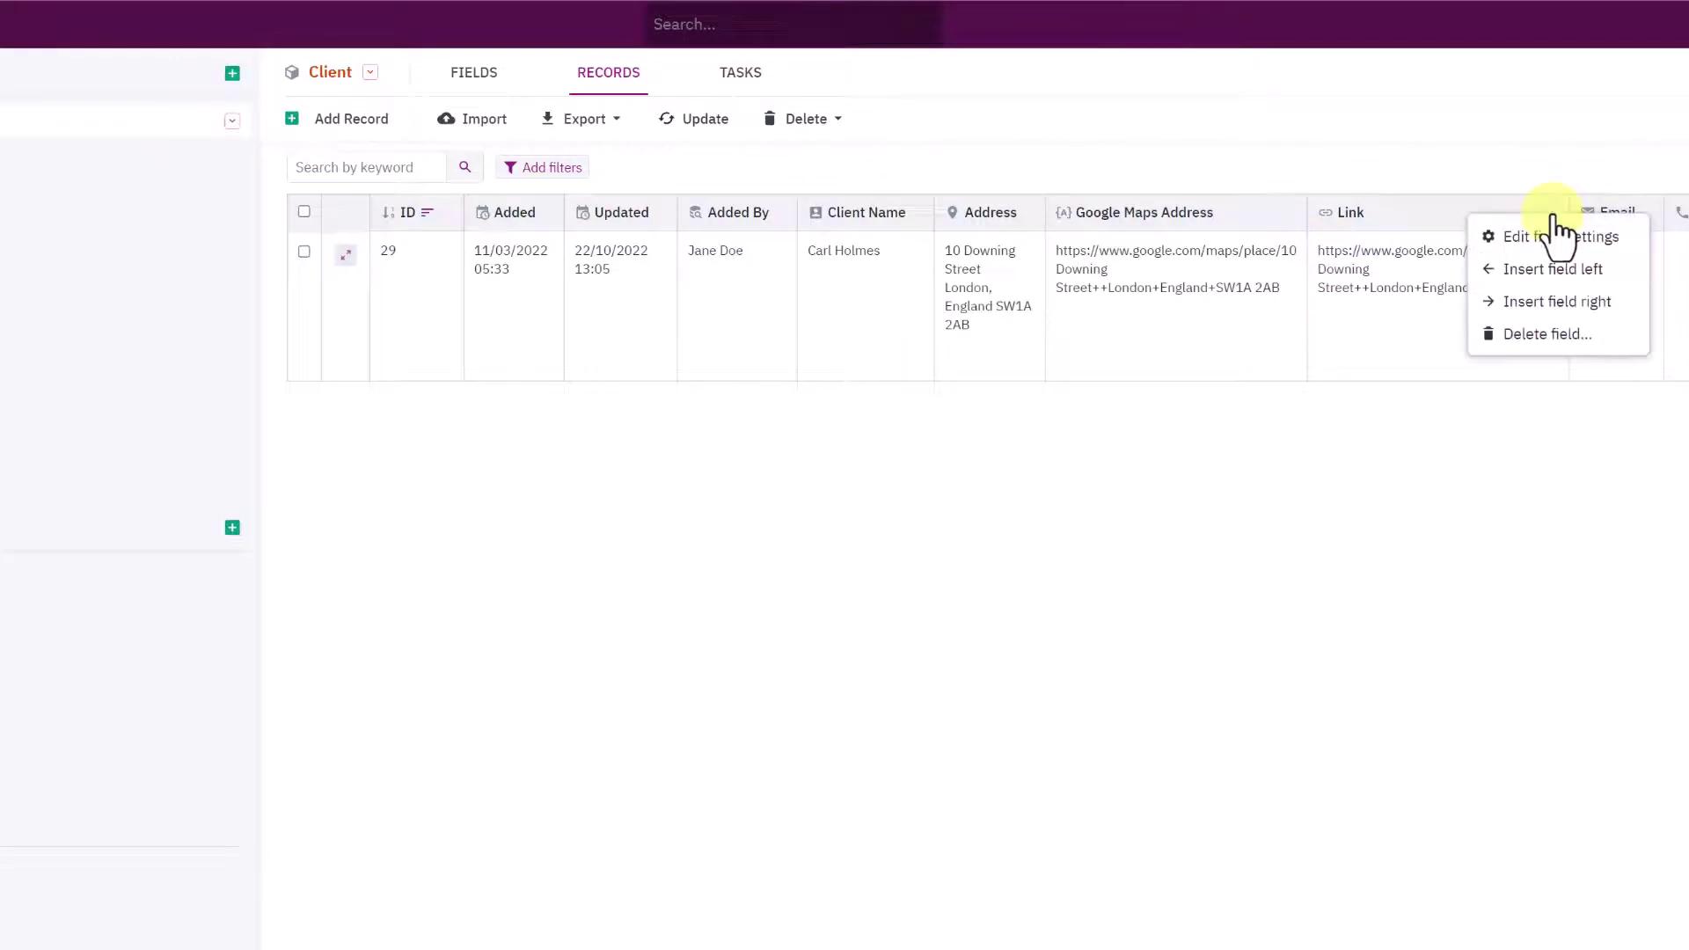
pyautogui.click(1544, 235)
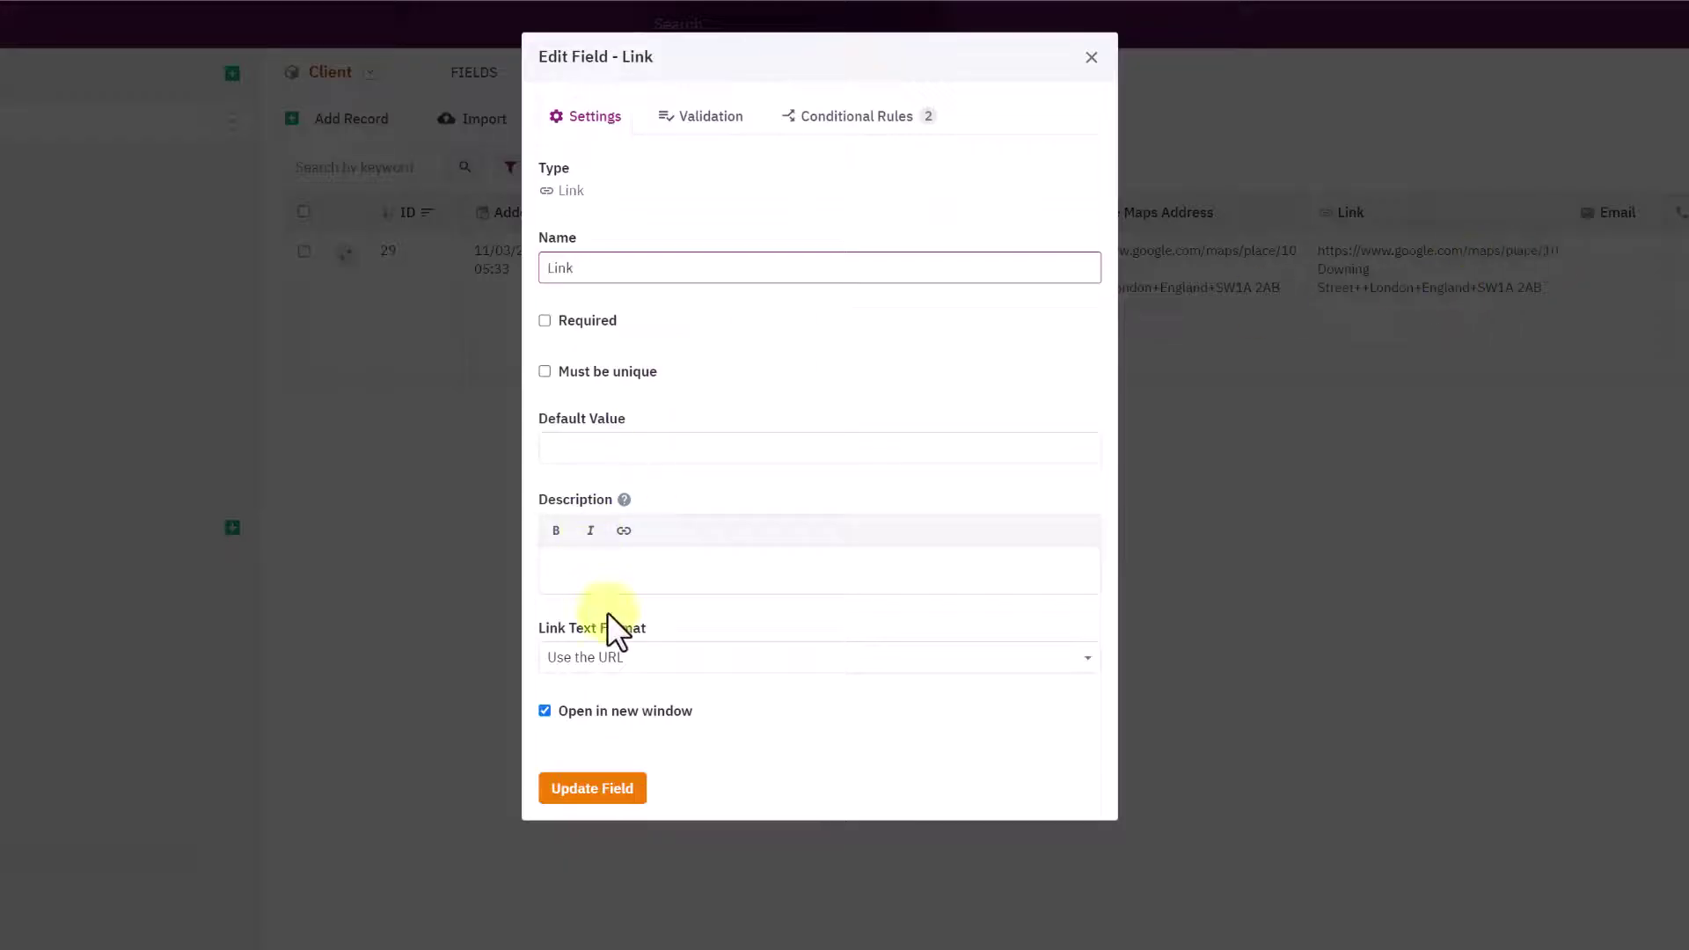
pyautogui.click(611, 660)
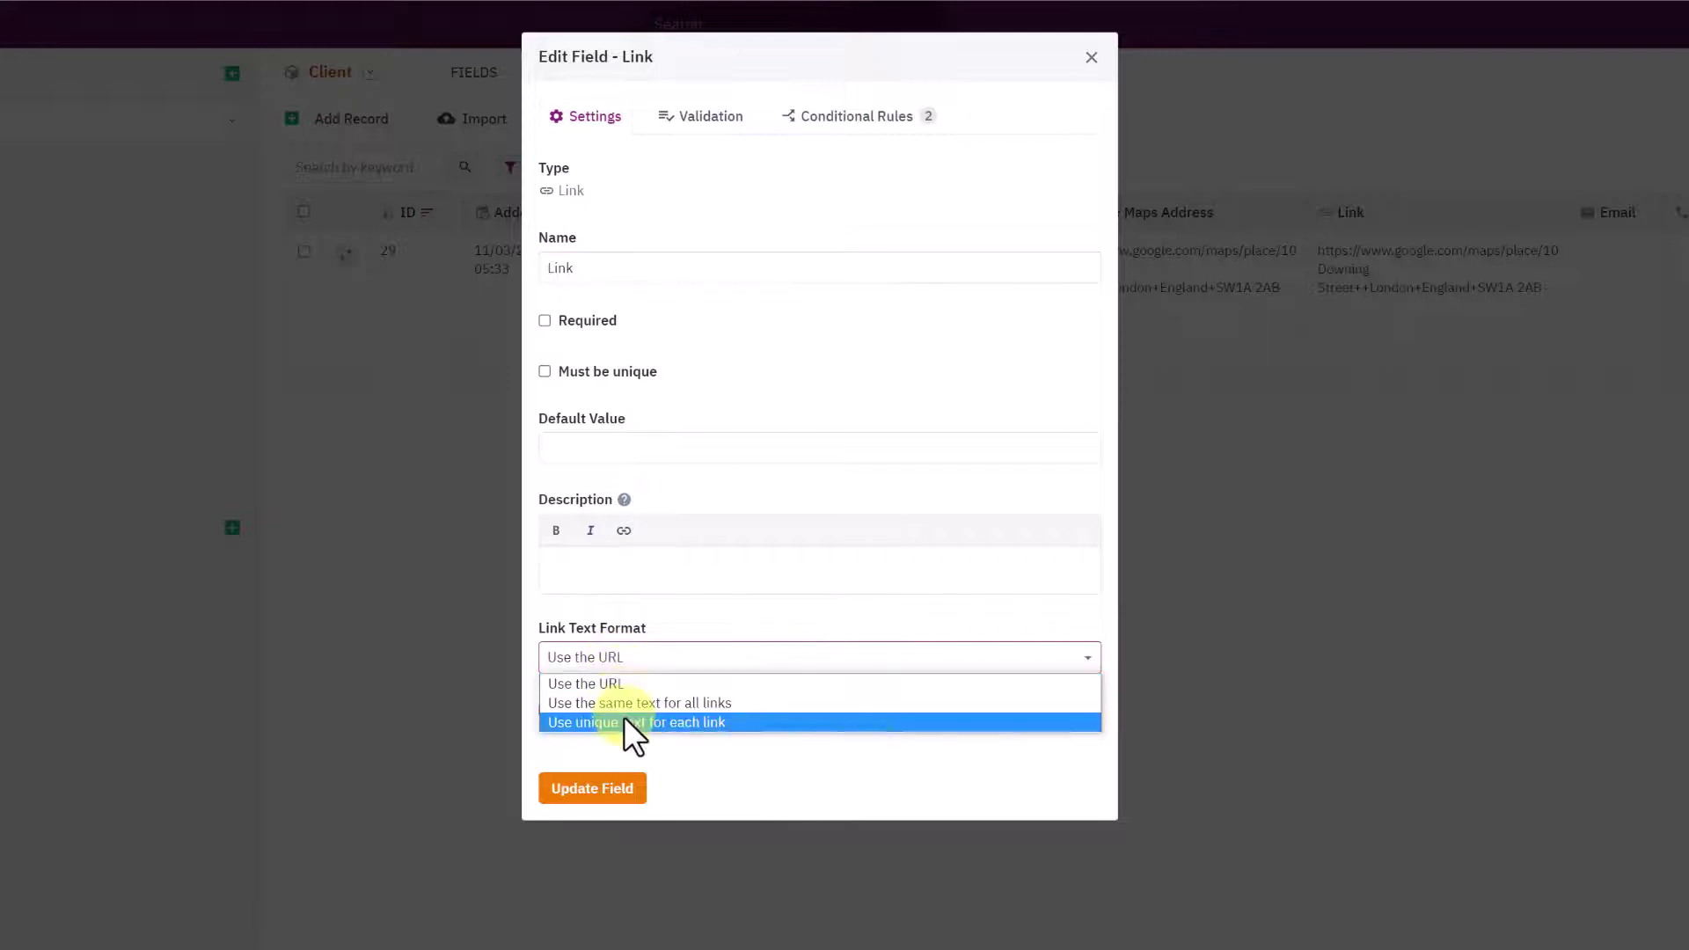
pyautogui.click(679, 702)
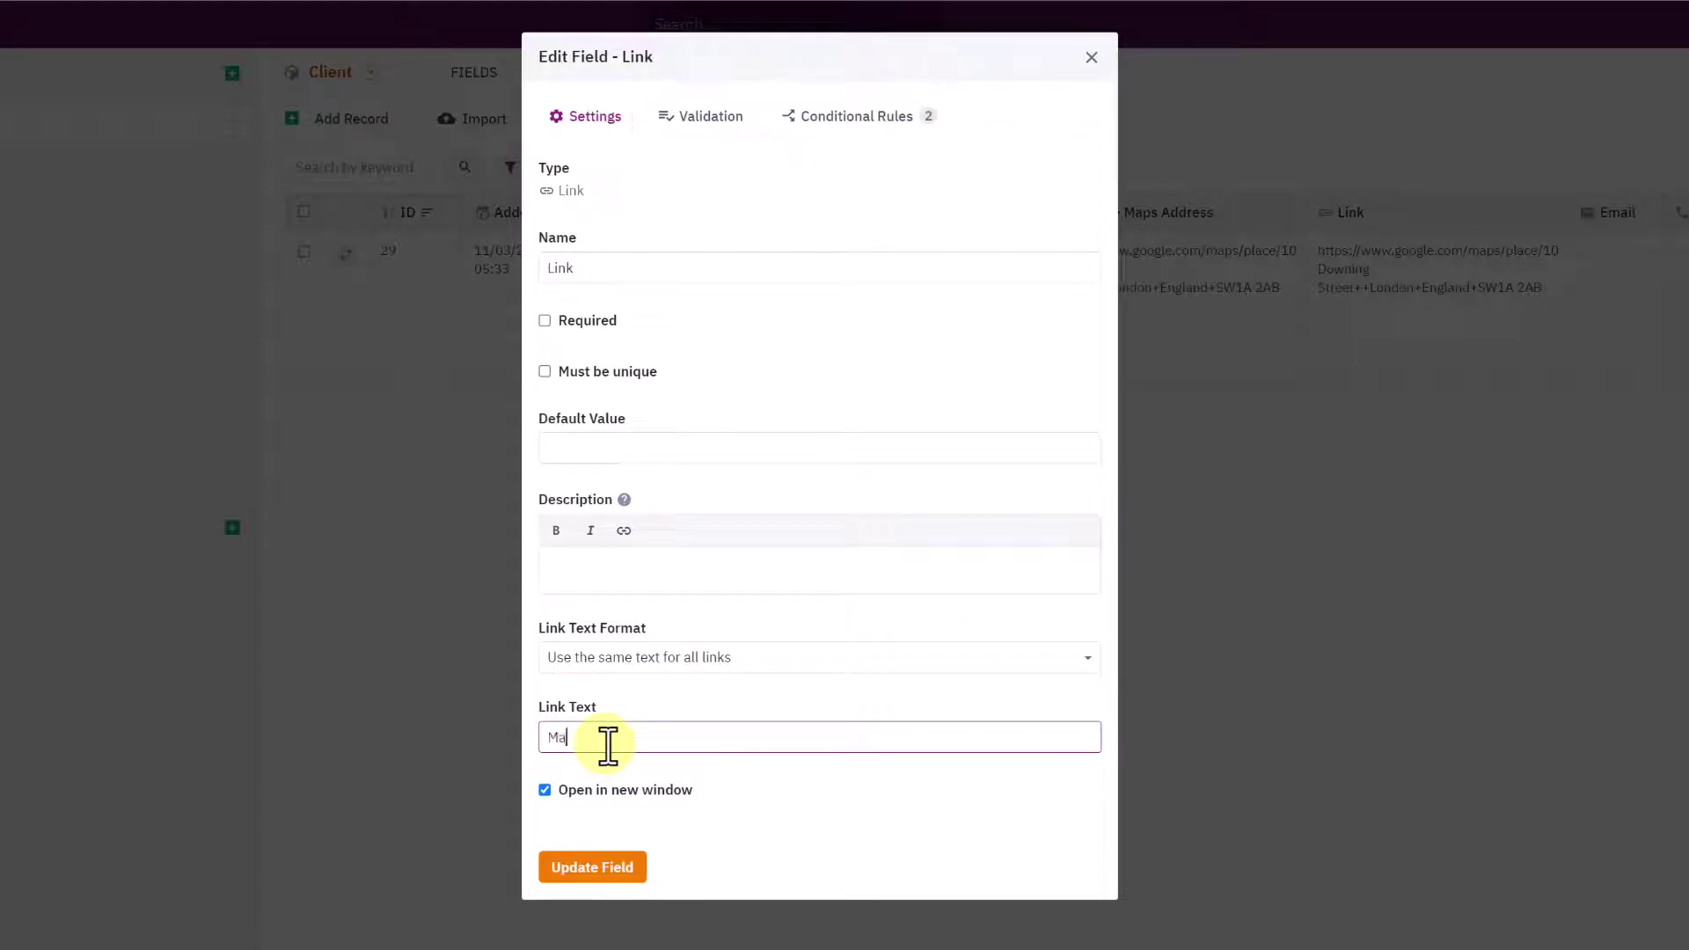
pyautogui.click(572, 869)
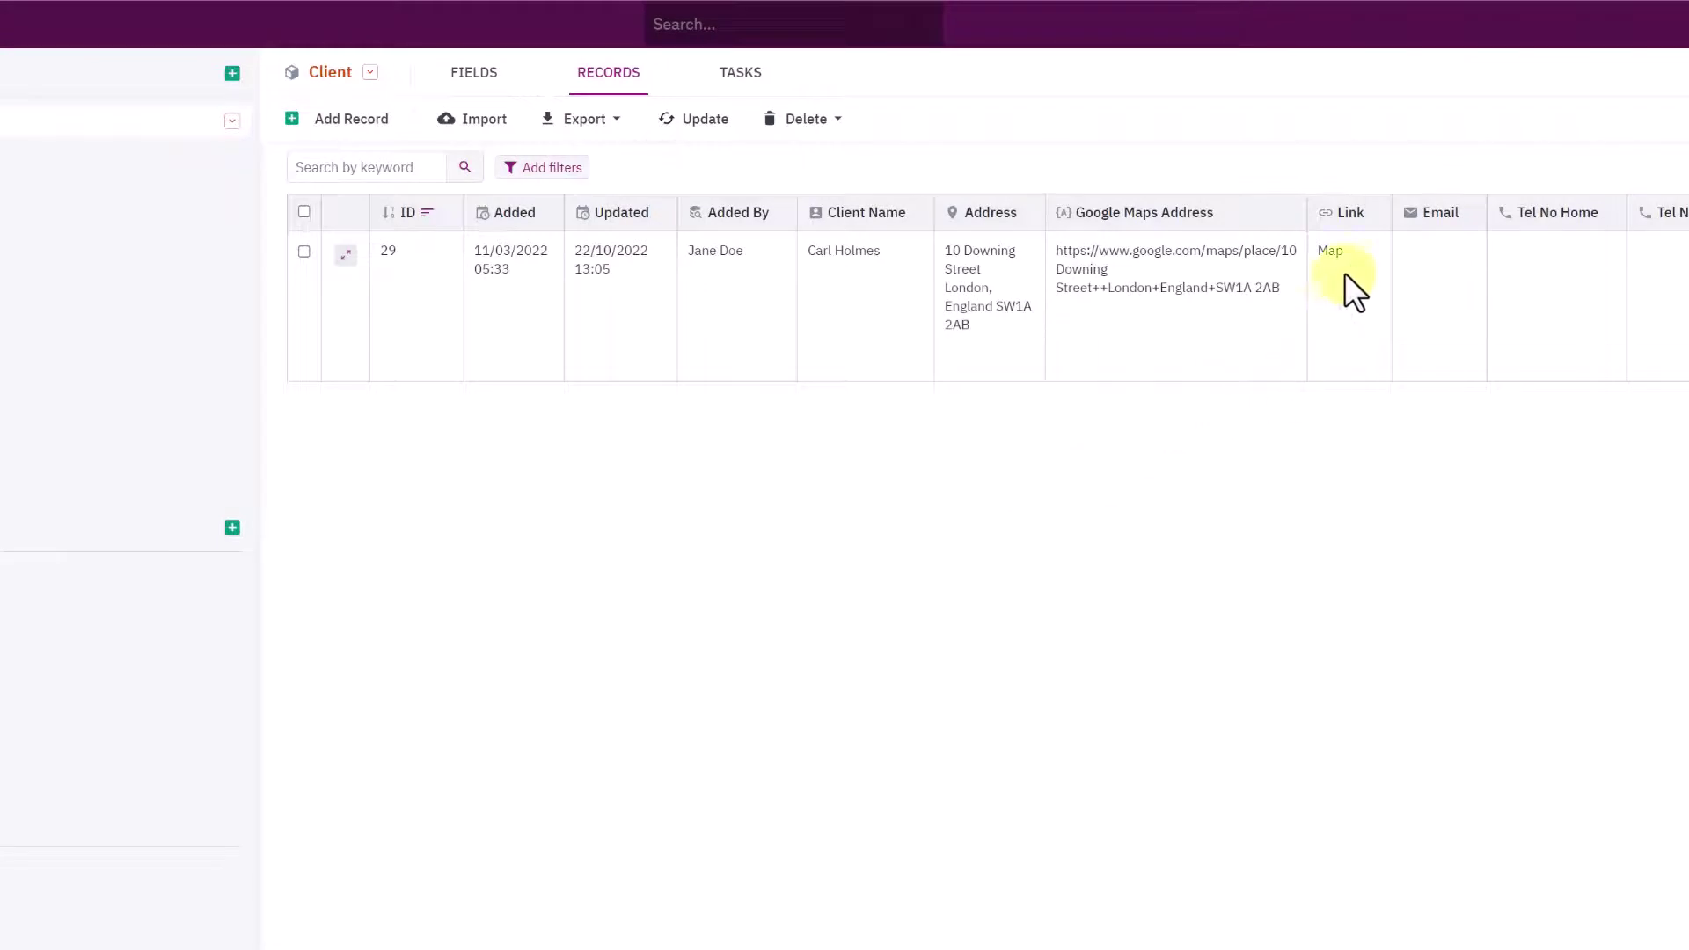
pyautogui.doubleClick(1329, 253)
# Replace the Link field's 'Map' text with the 📌 pushpin emoji and update the field.
pyautogui.click(1375, 215)
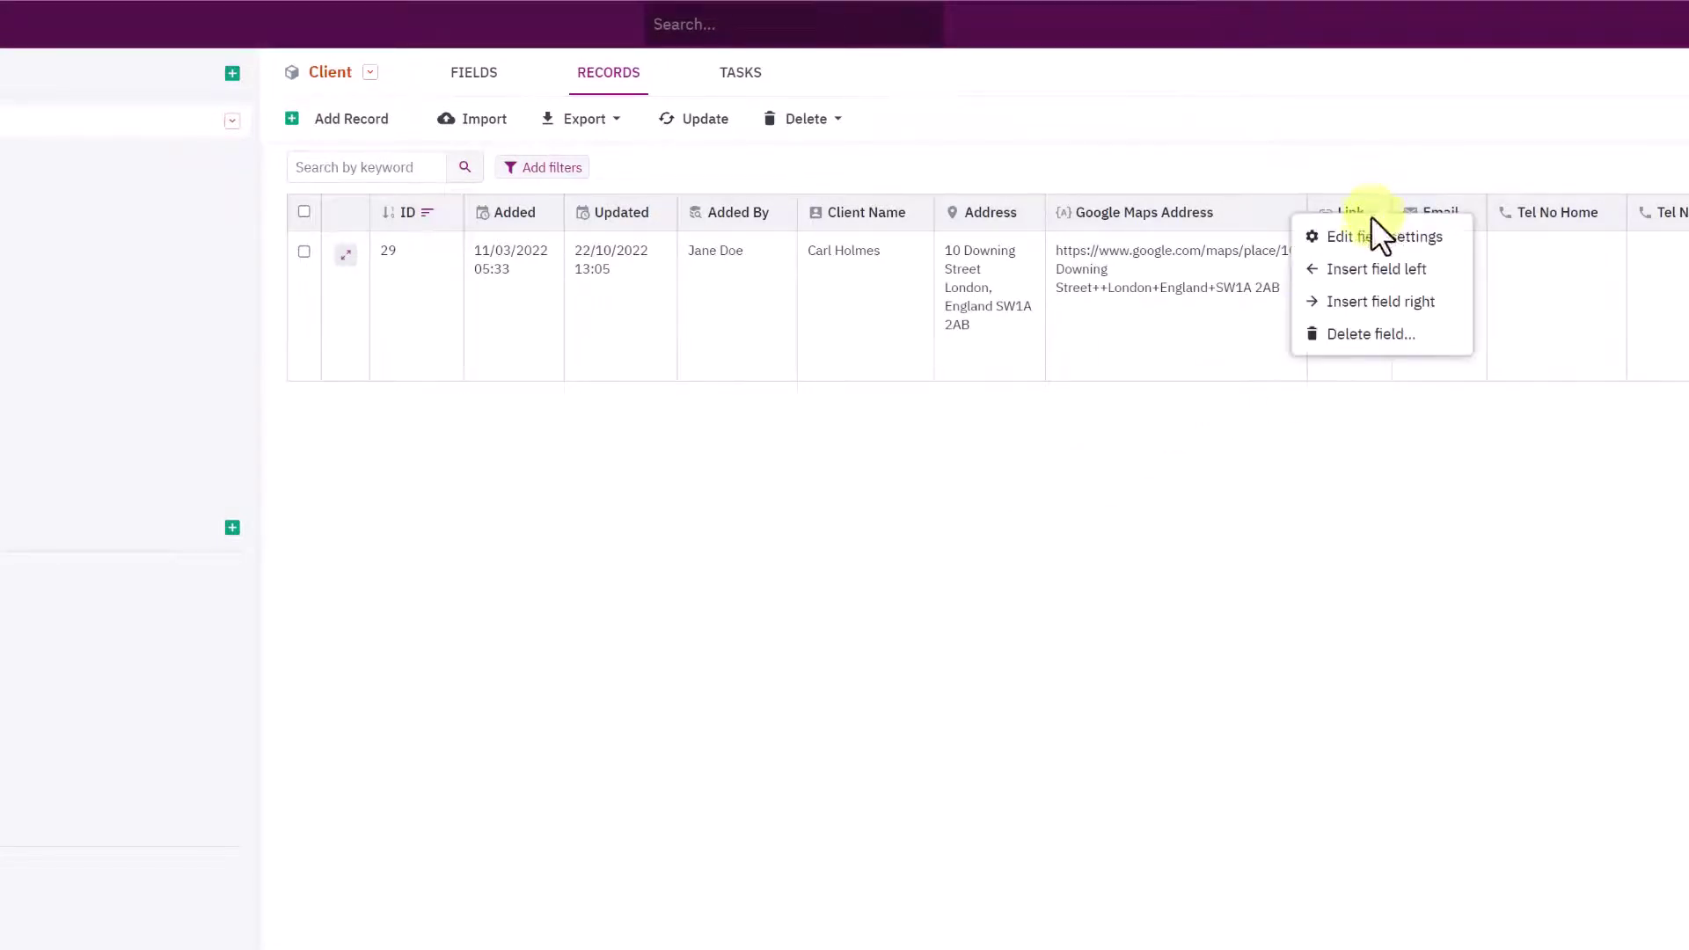
pyautogui.click(1368, 242)
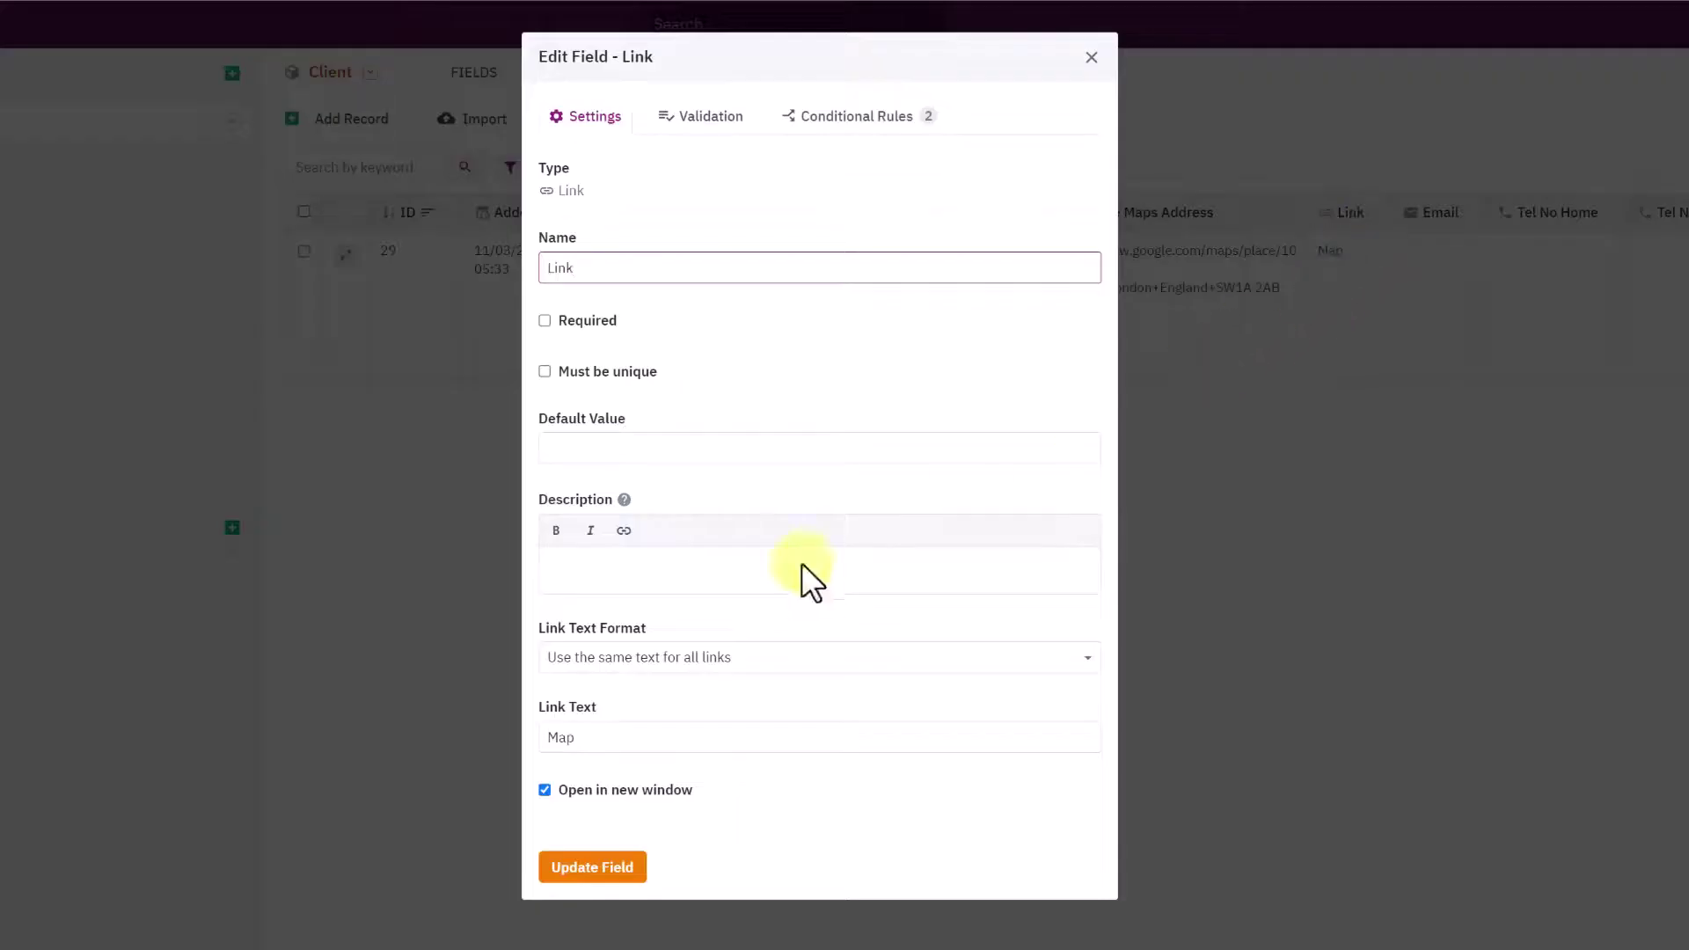
pyautogui.doubleClick(560, 739)
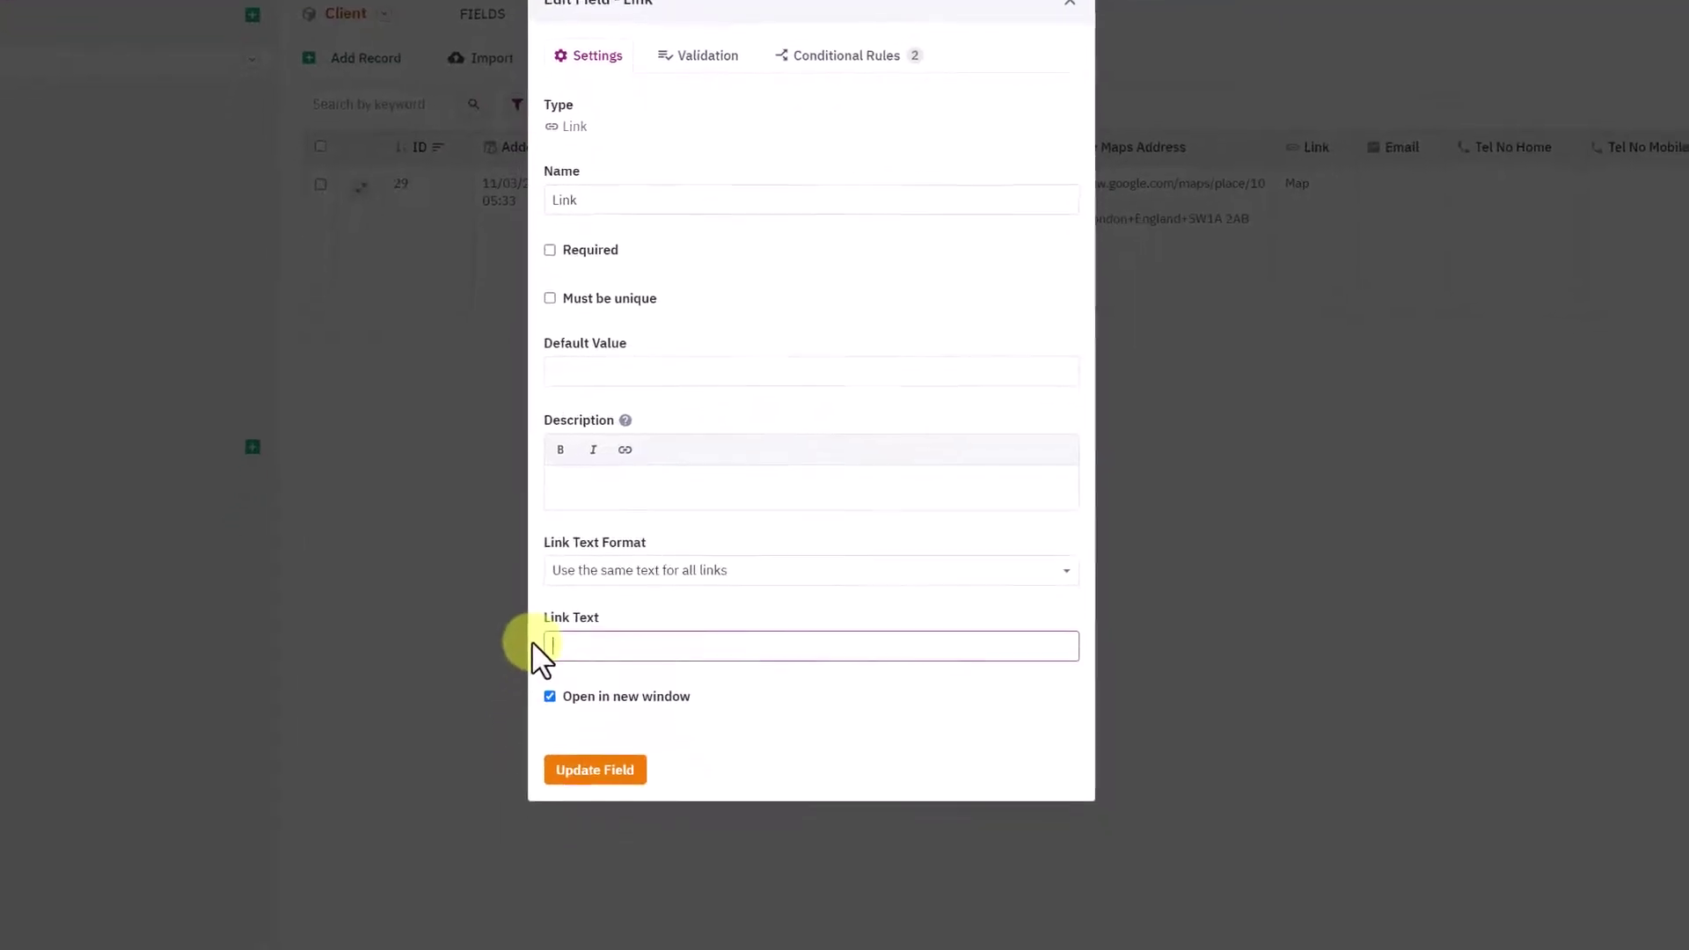
pyautogui.press('super+period')
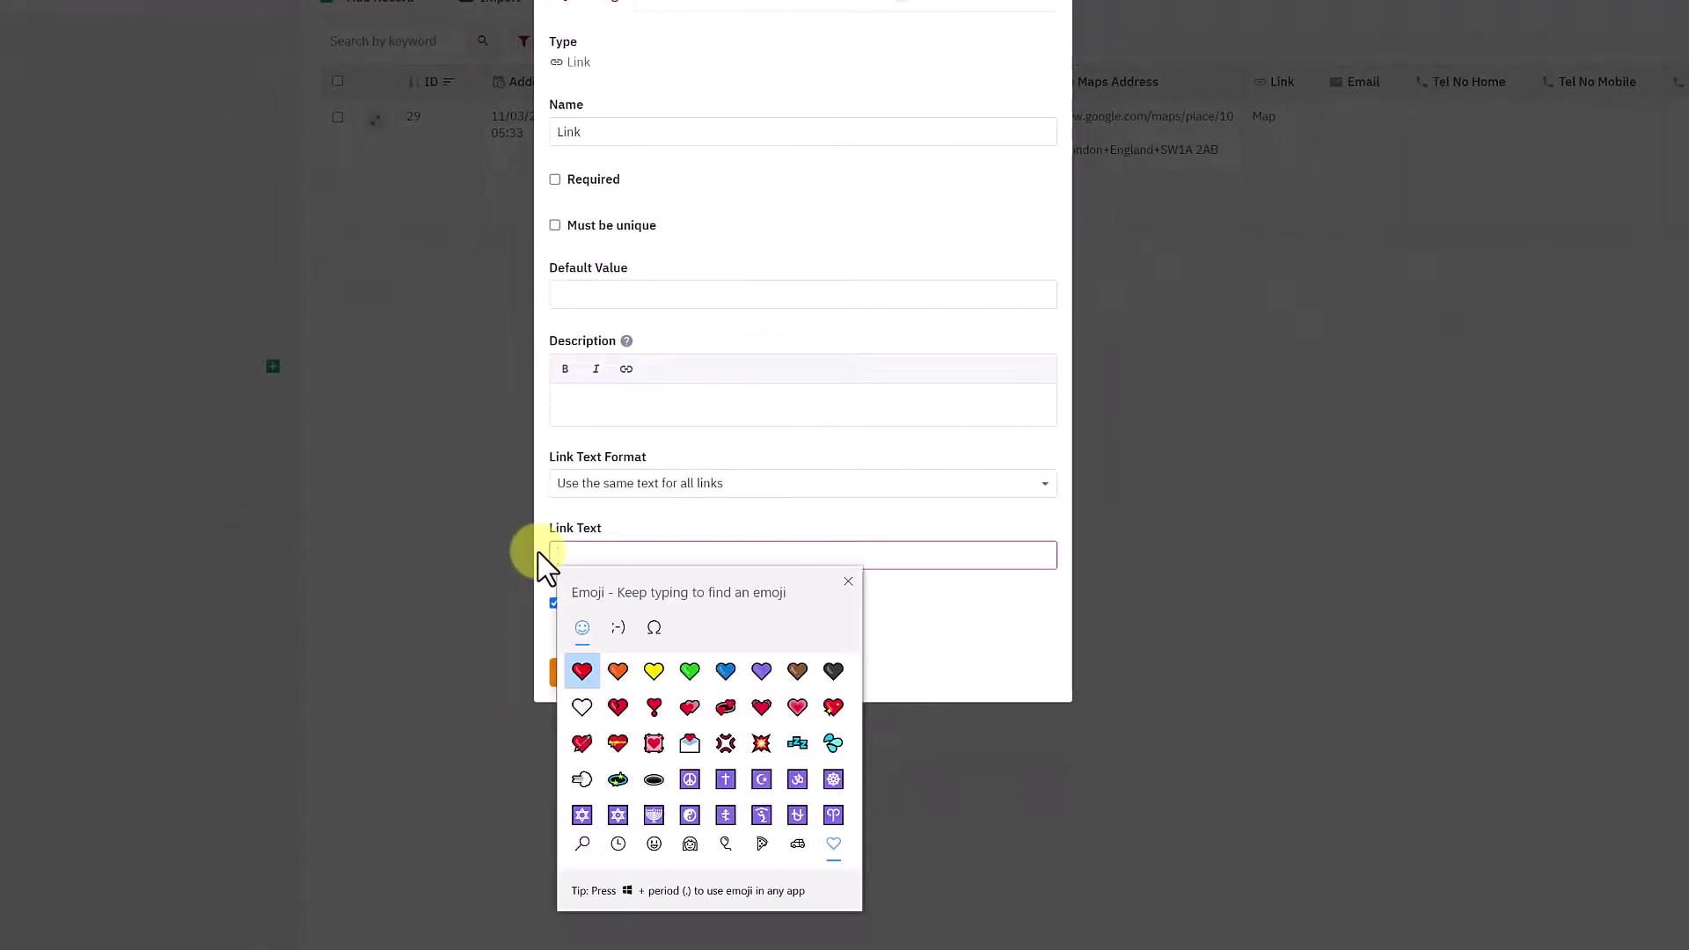
pyautogui.write('pin')
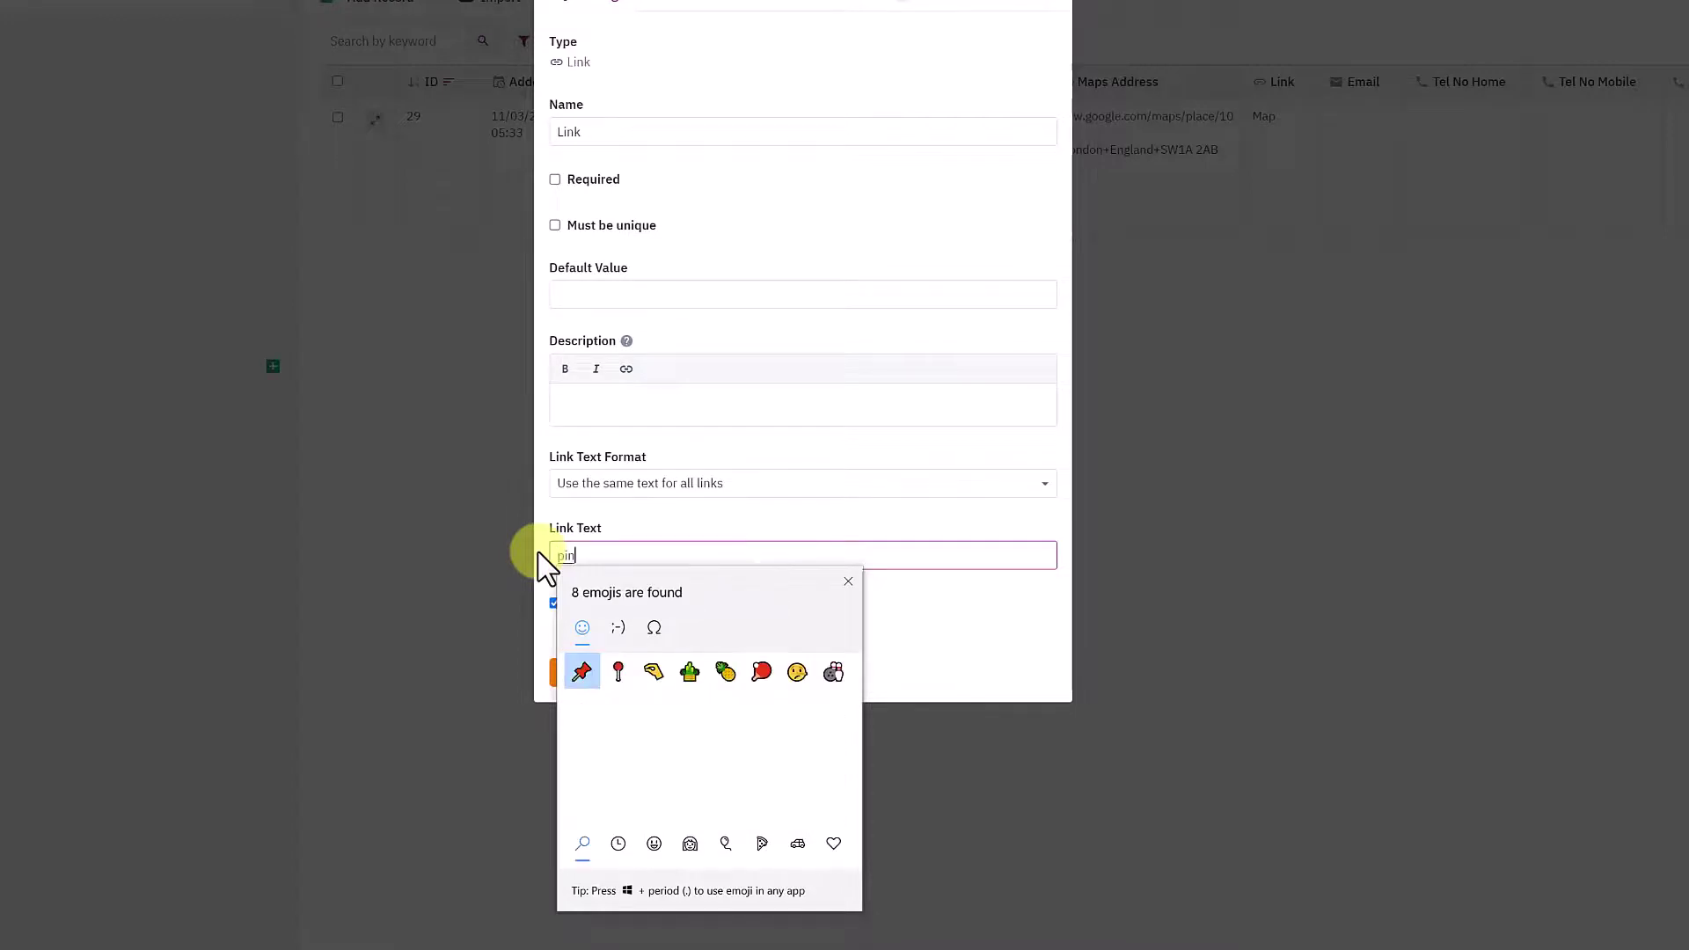
pyautogui.click(582, 671)
pyautogui.click(629, 697)
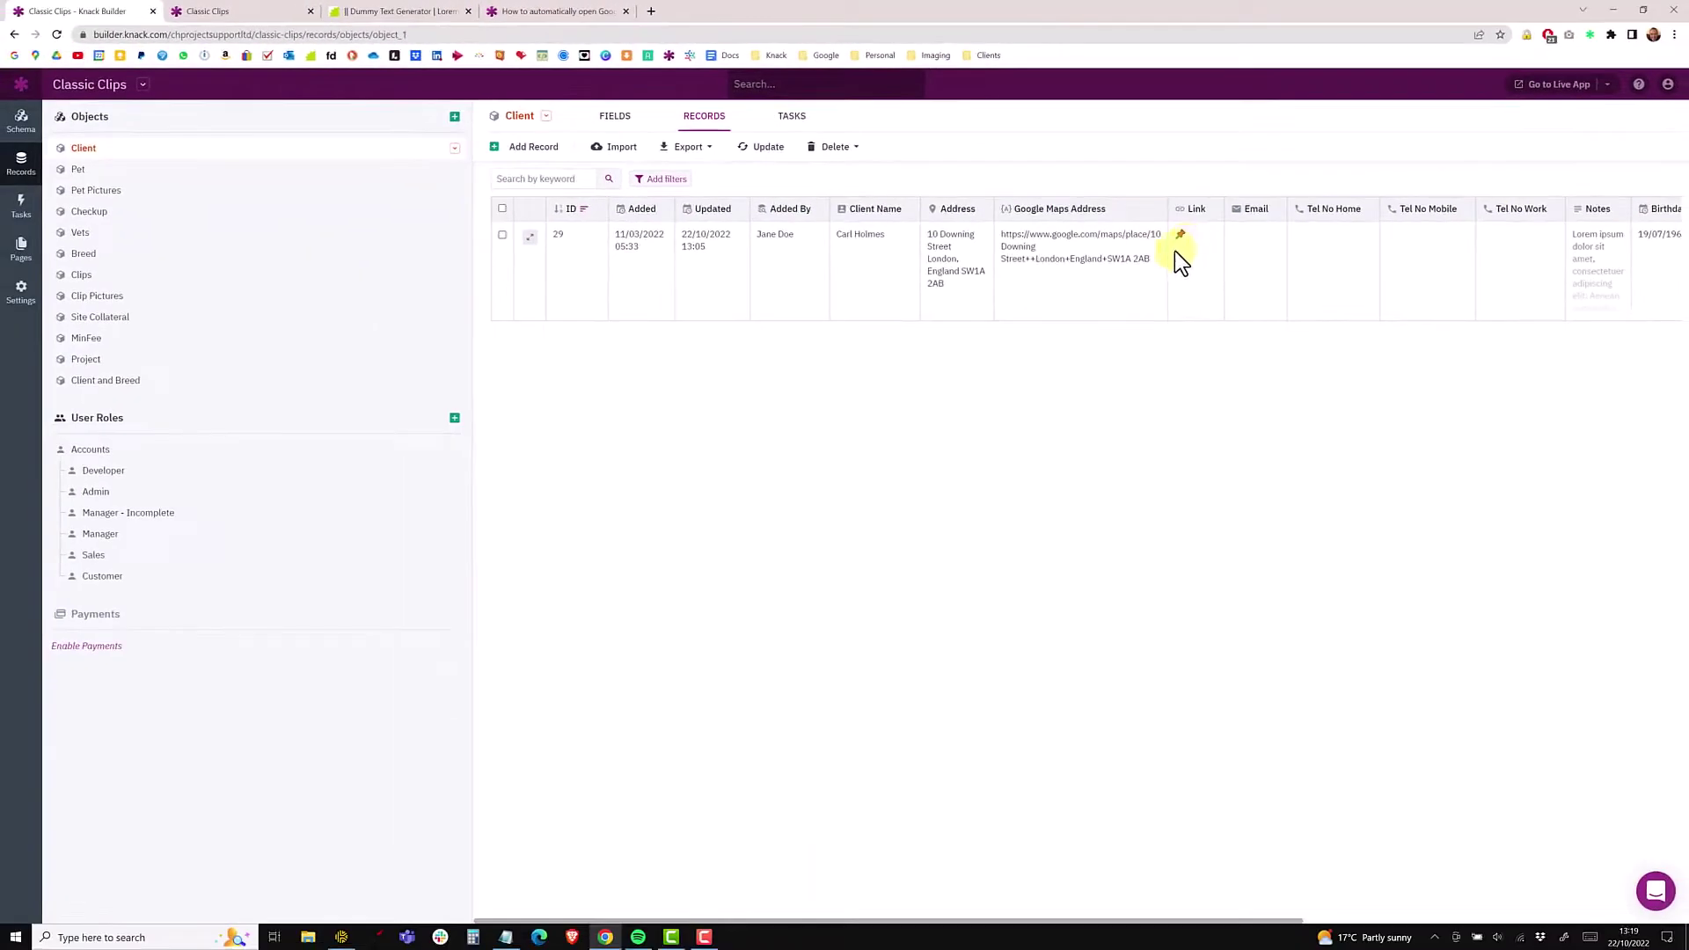
# On the Clients page, select the Clients Table and inspect the Map column's properties.
pyautogui.click(16, 262)
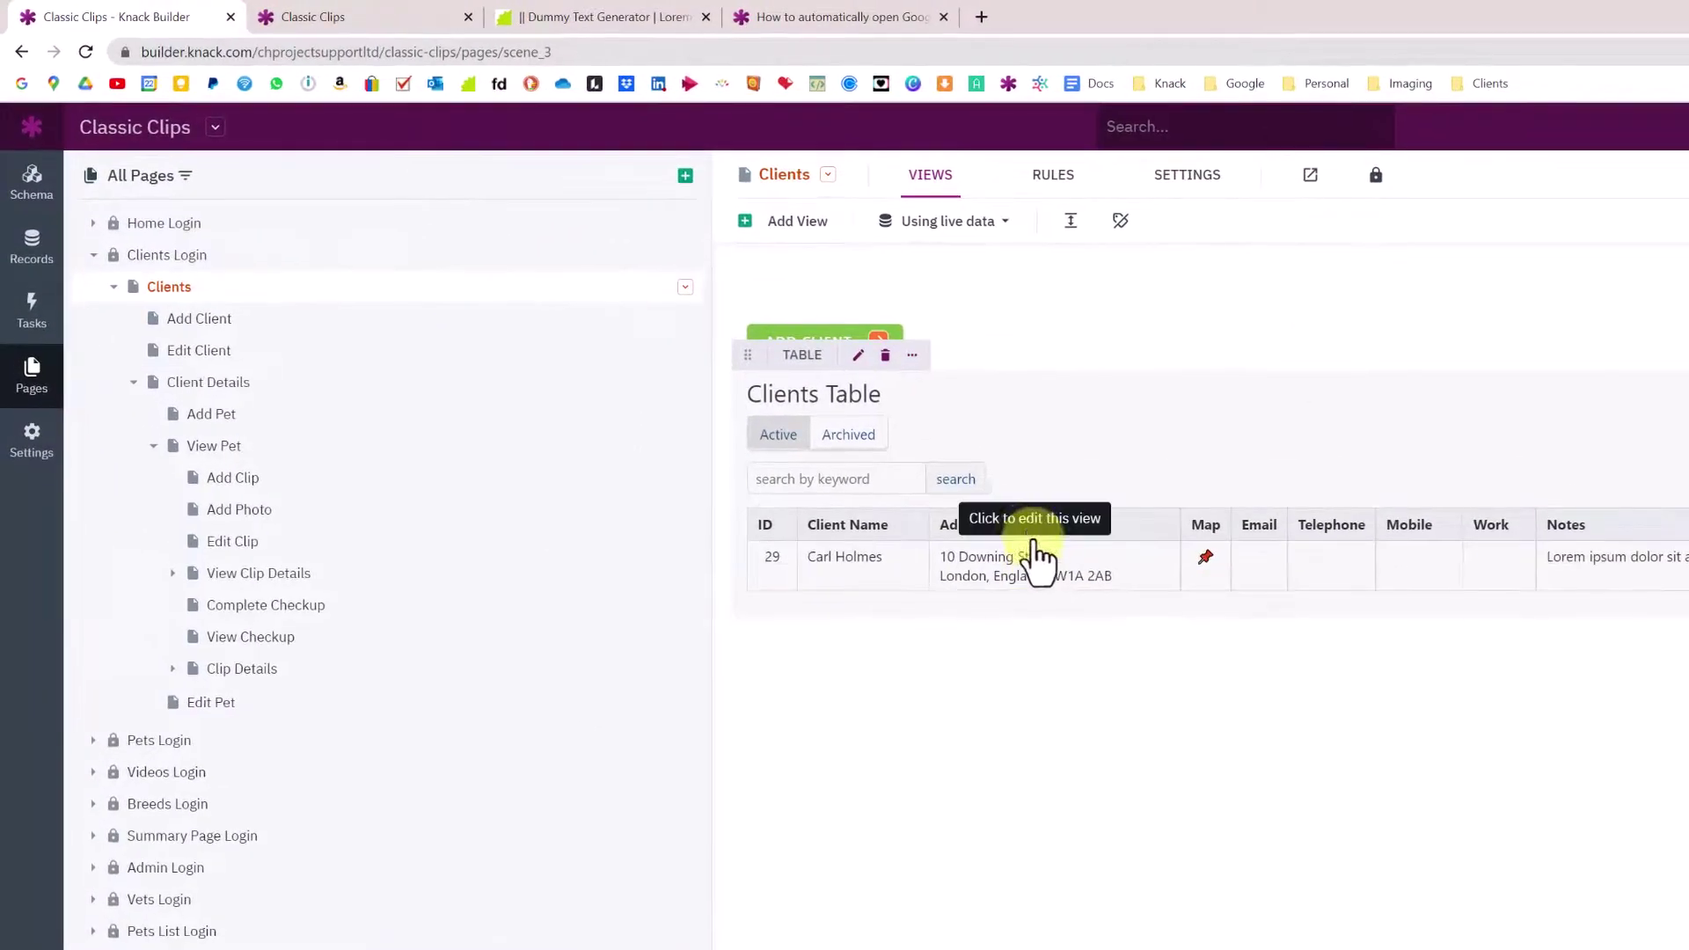
pyautogui.click(1207, 546)
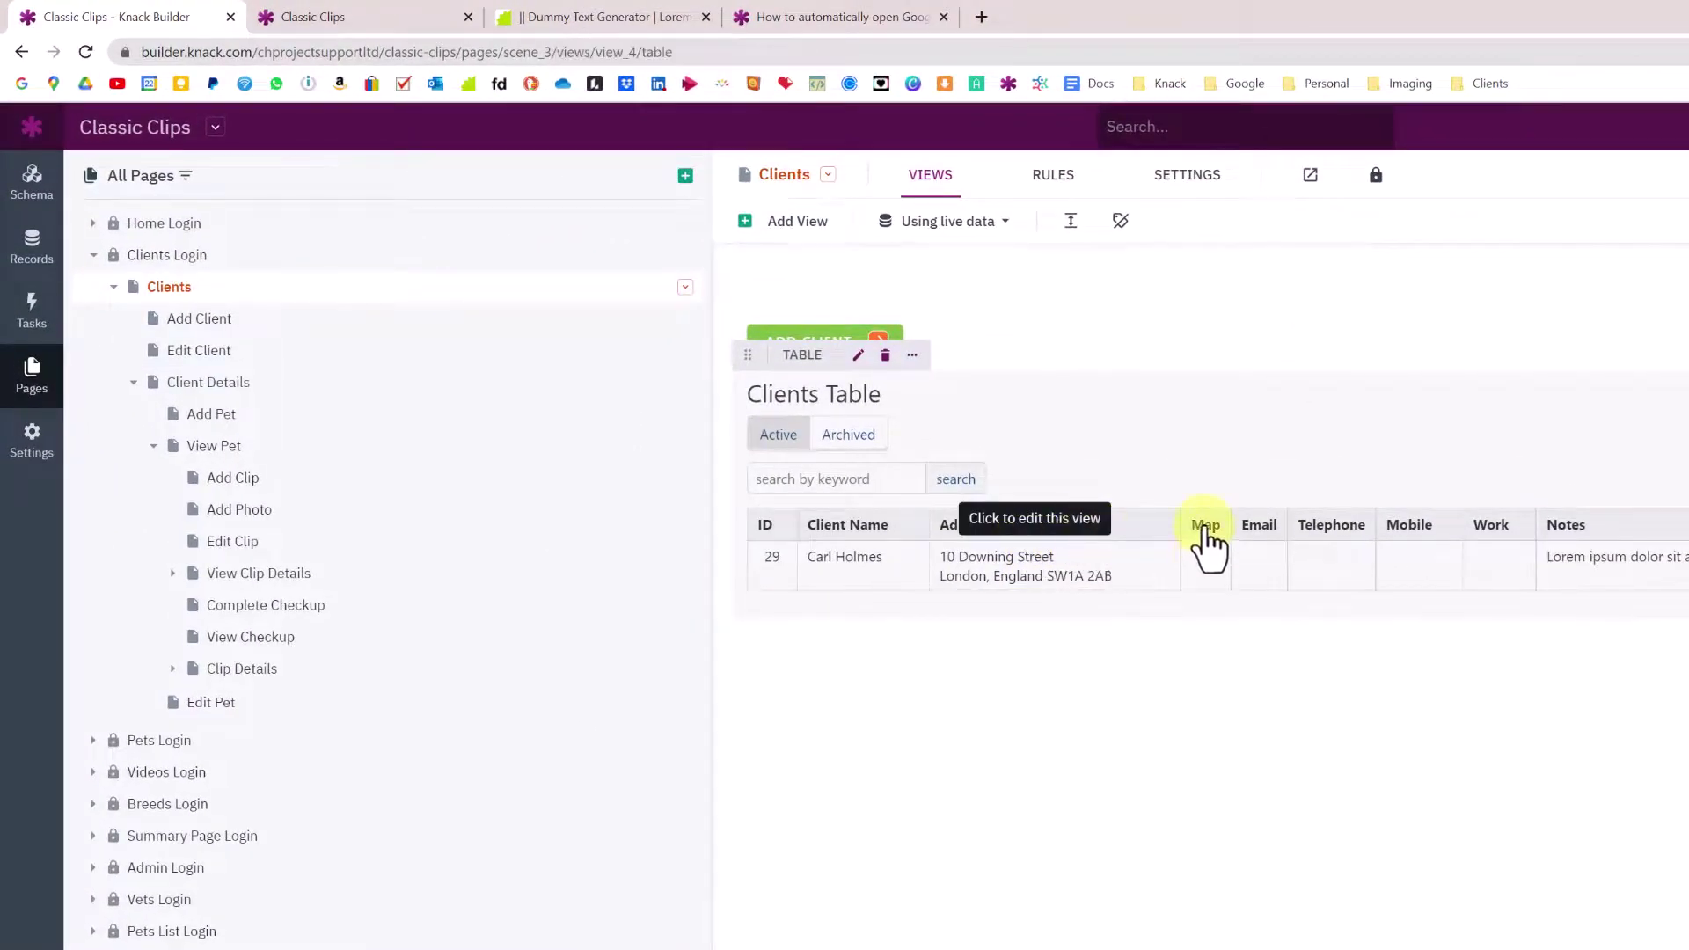
pyautogui.click(1206, 525)
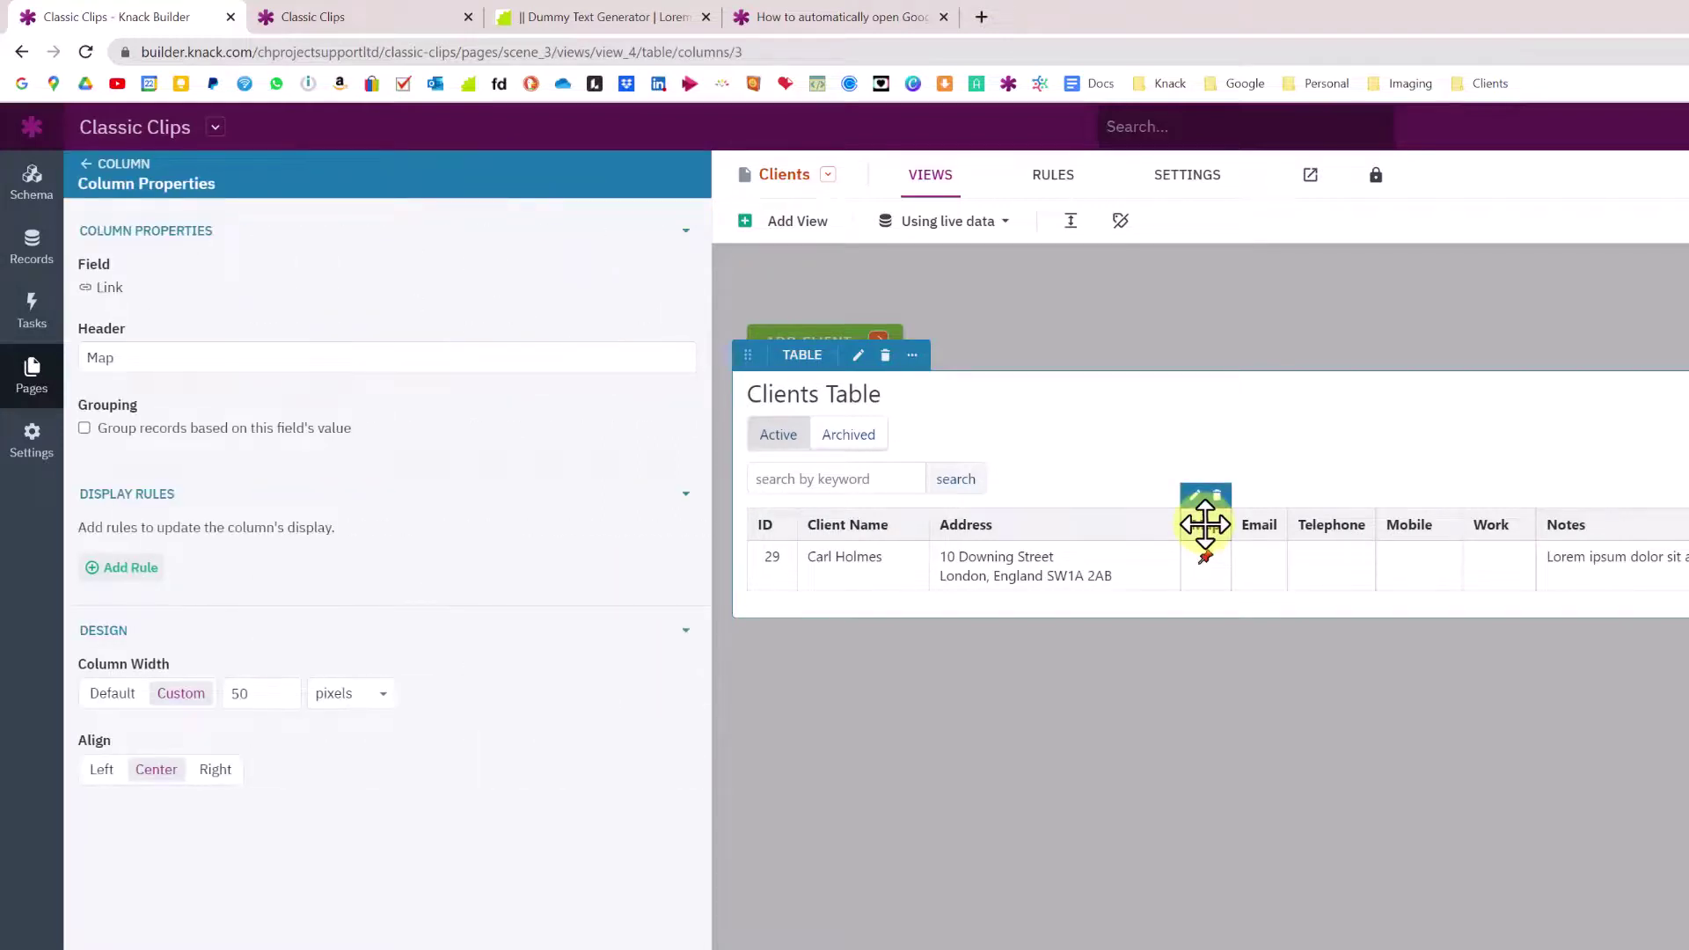
pyautogui.doubleClick(110, 288)
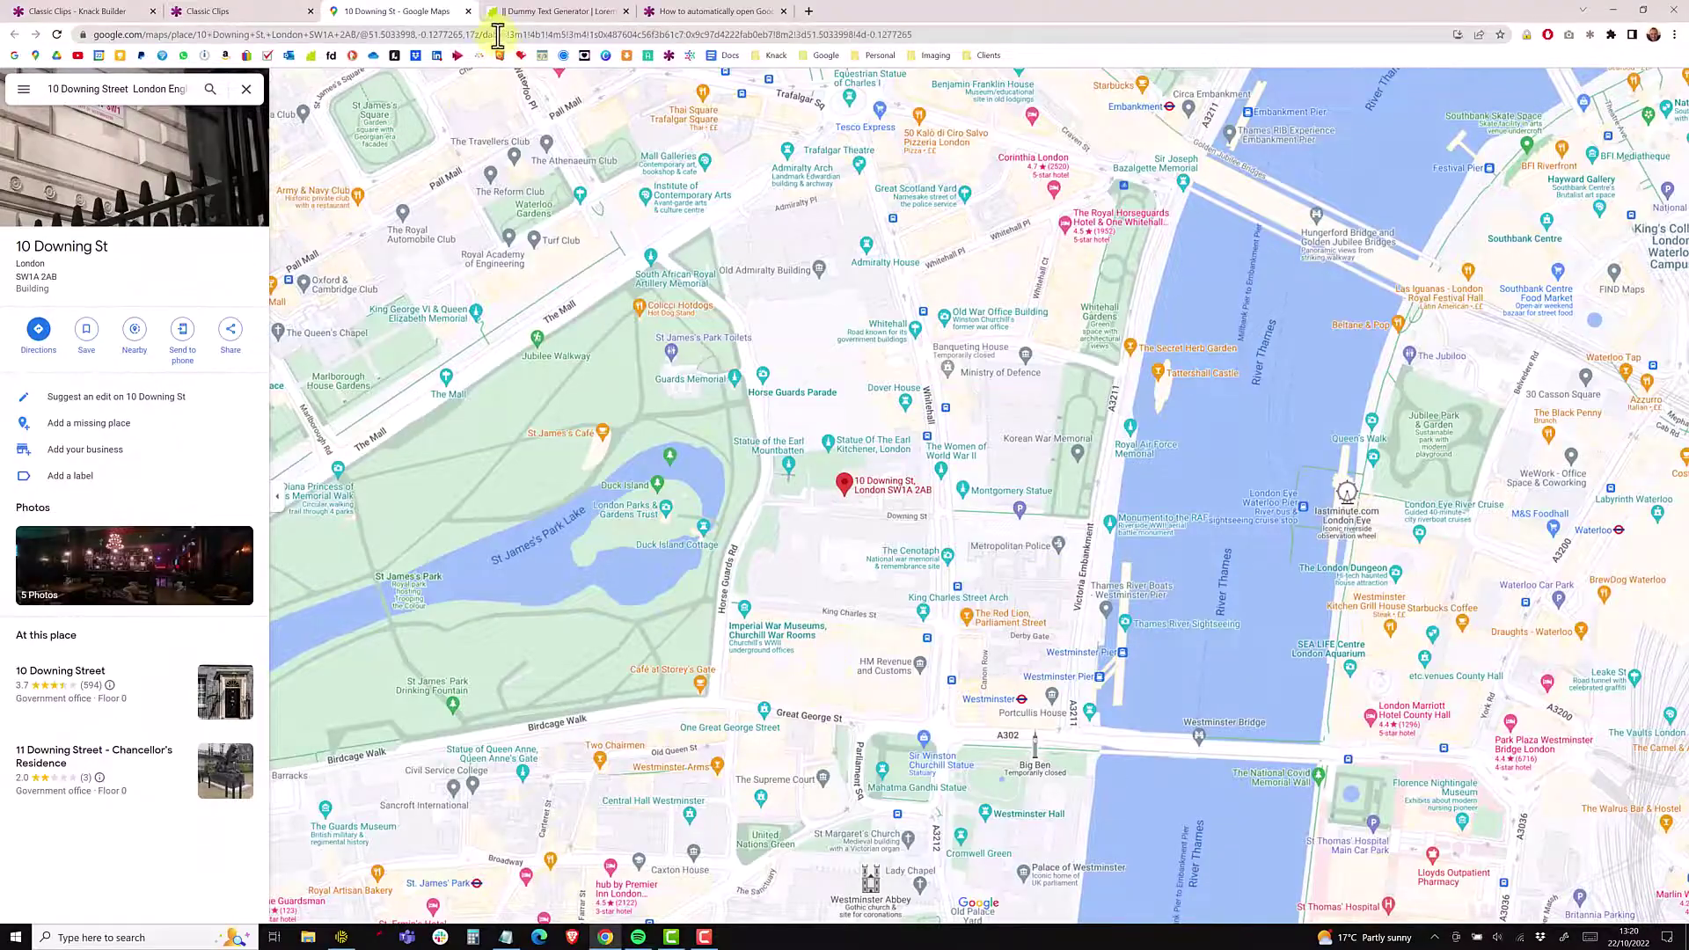
# In the live Classic Clips table, view the client's details, return to Clients, and open the Map pin.
pyautogui.click(468, 12)
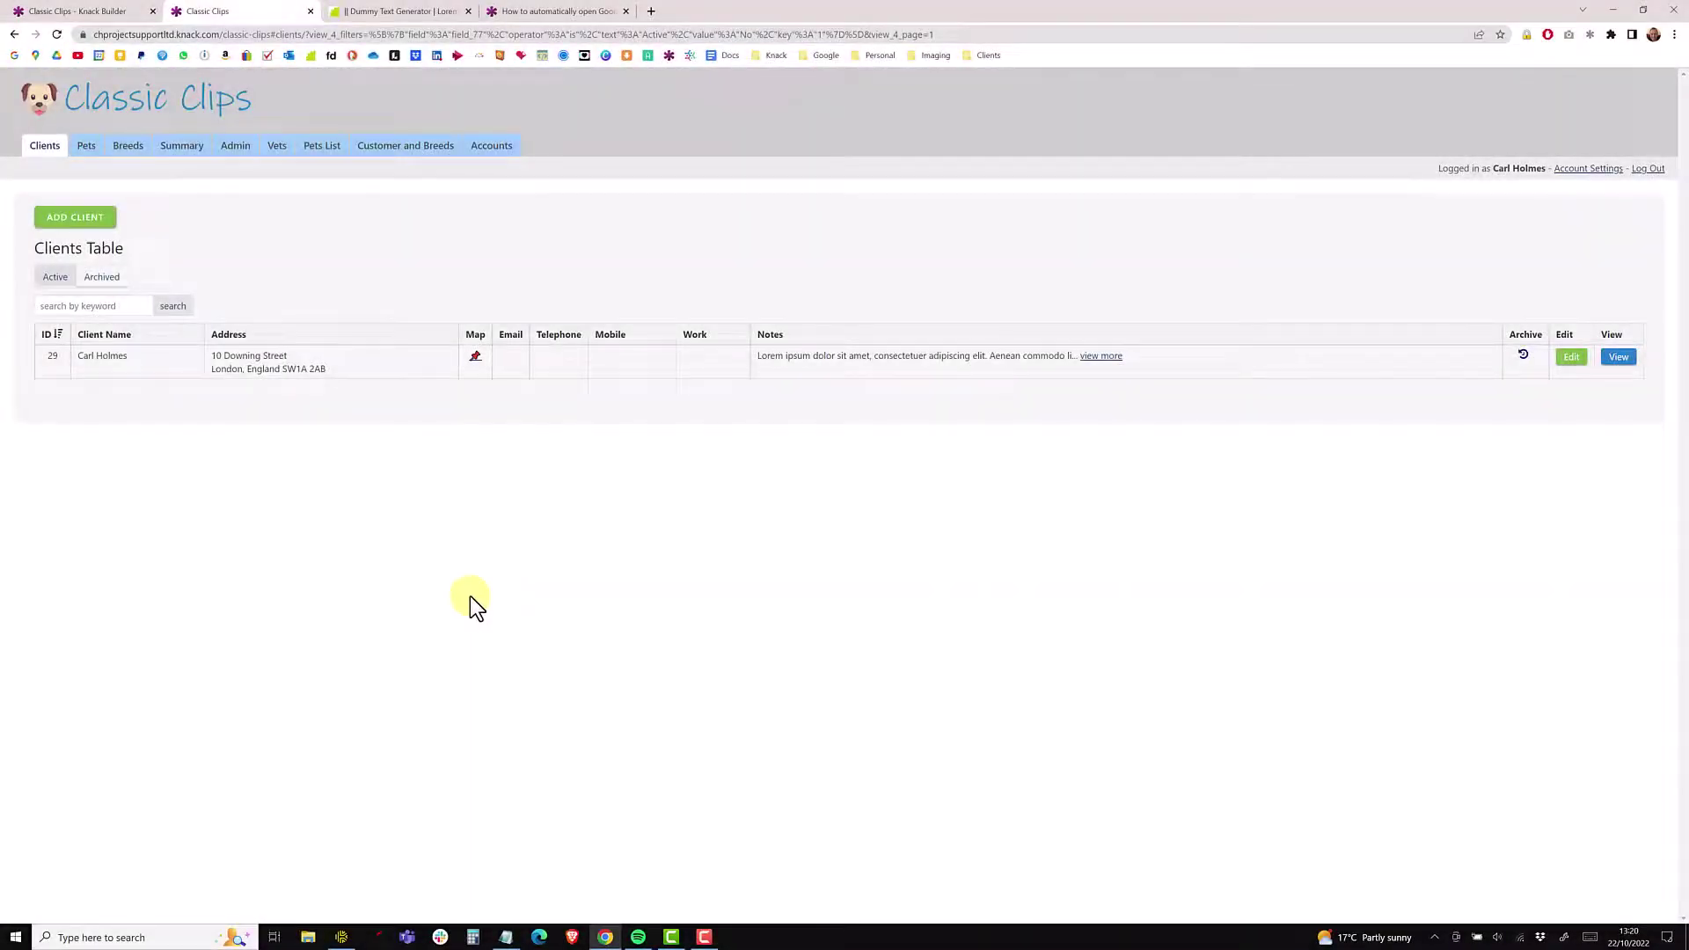
pyautogui.moveTo(327, 370); pyautogui.dragTo(215, 358)
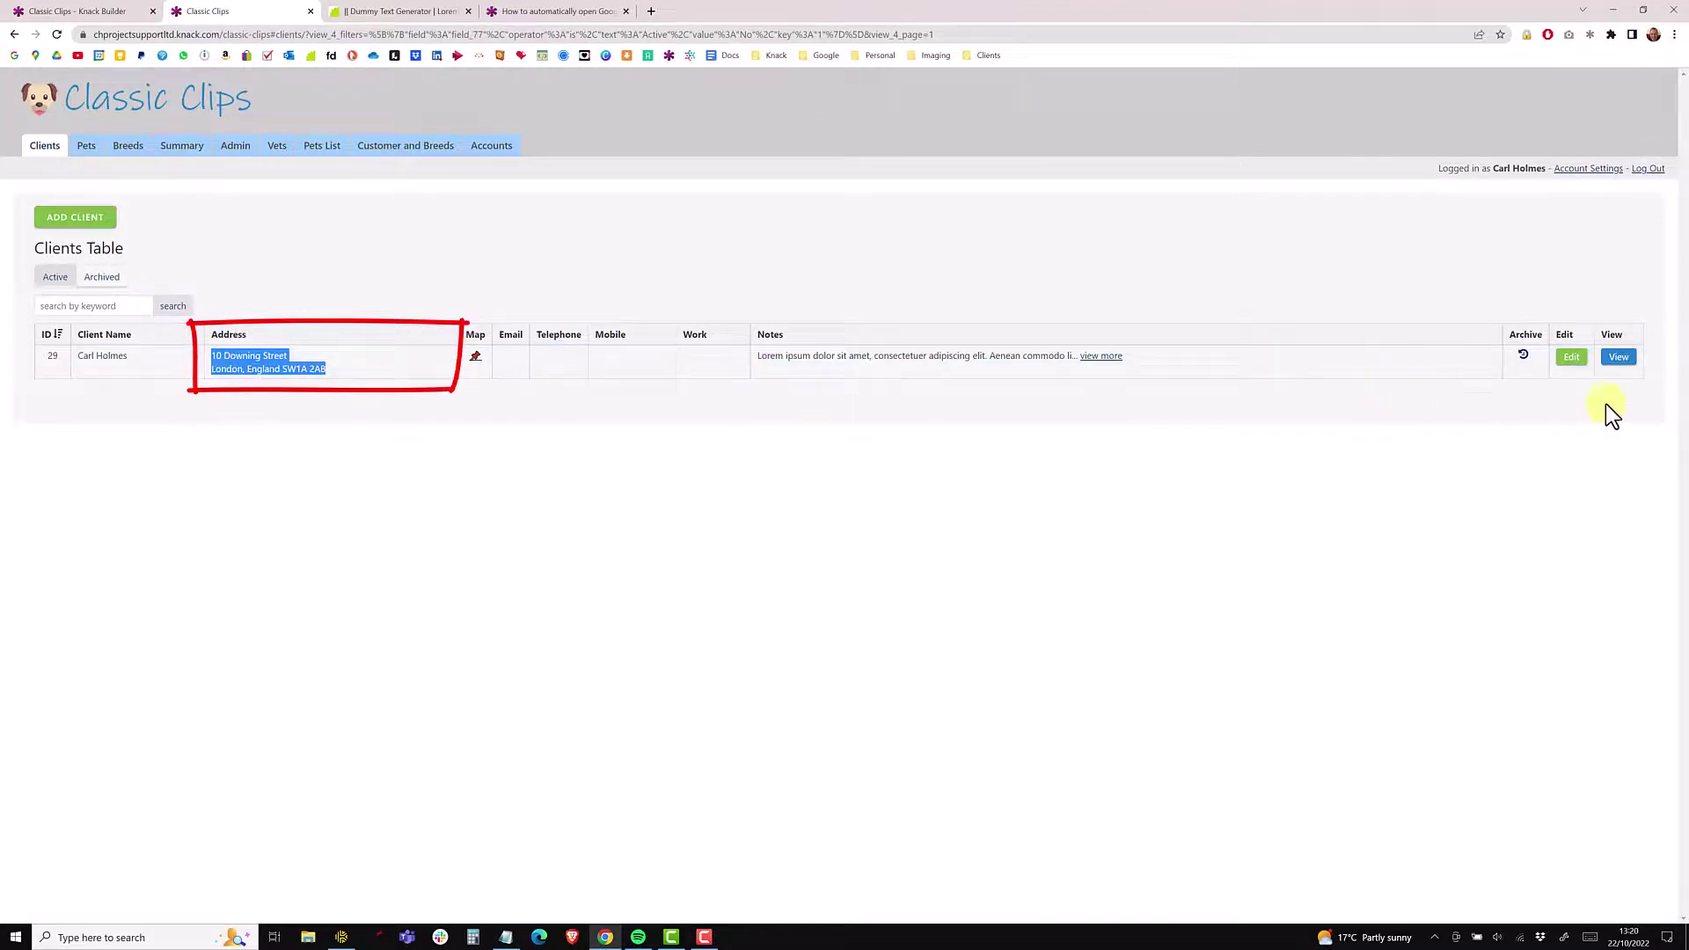
pyautogui.click(1619, 357)
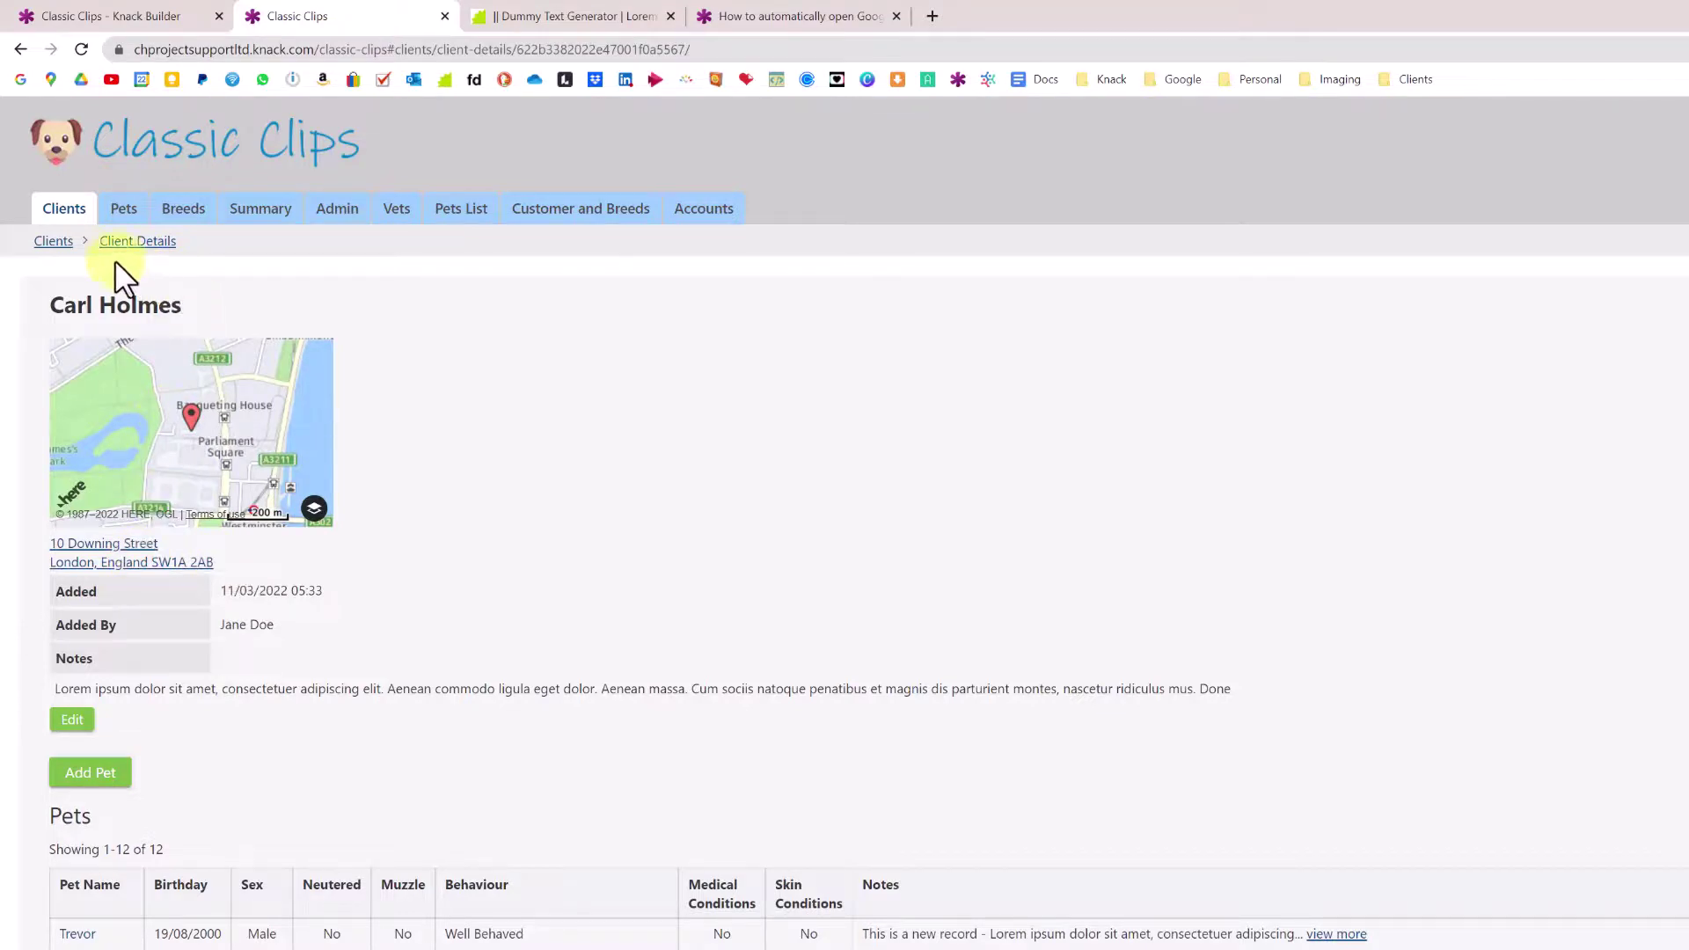
pyautogui.click(53, 243)
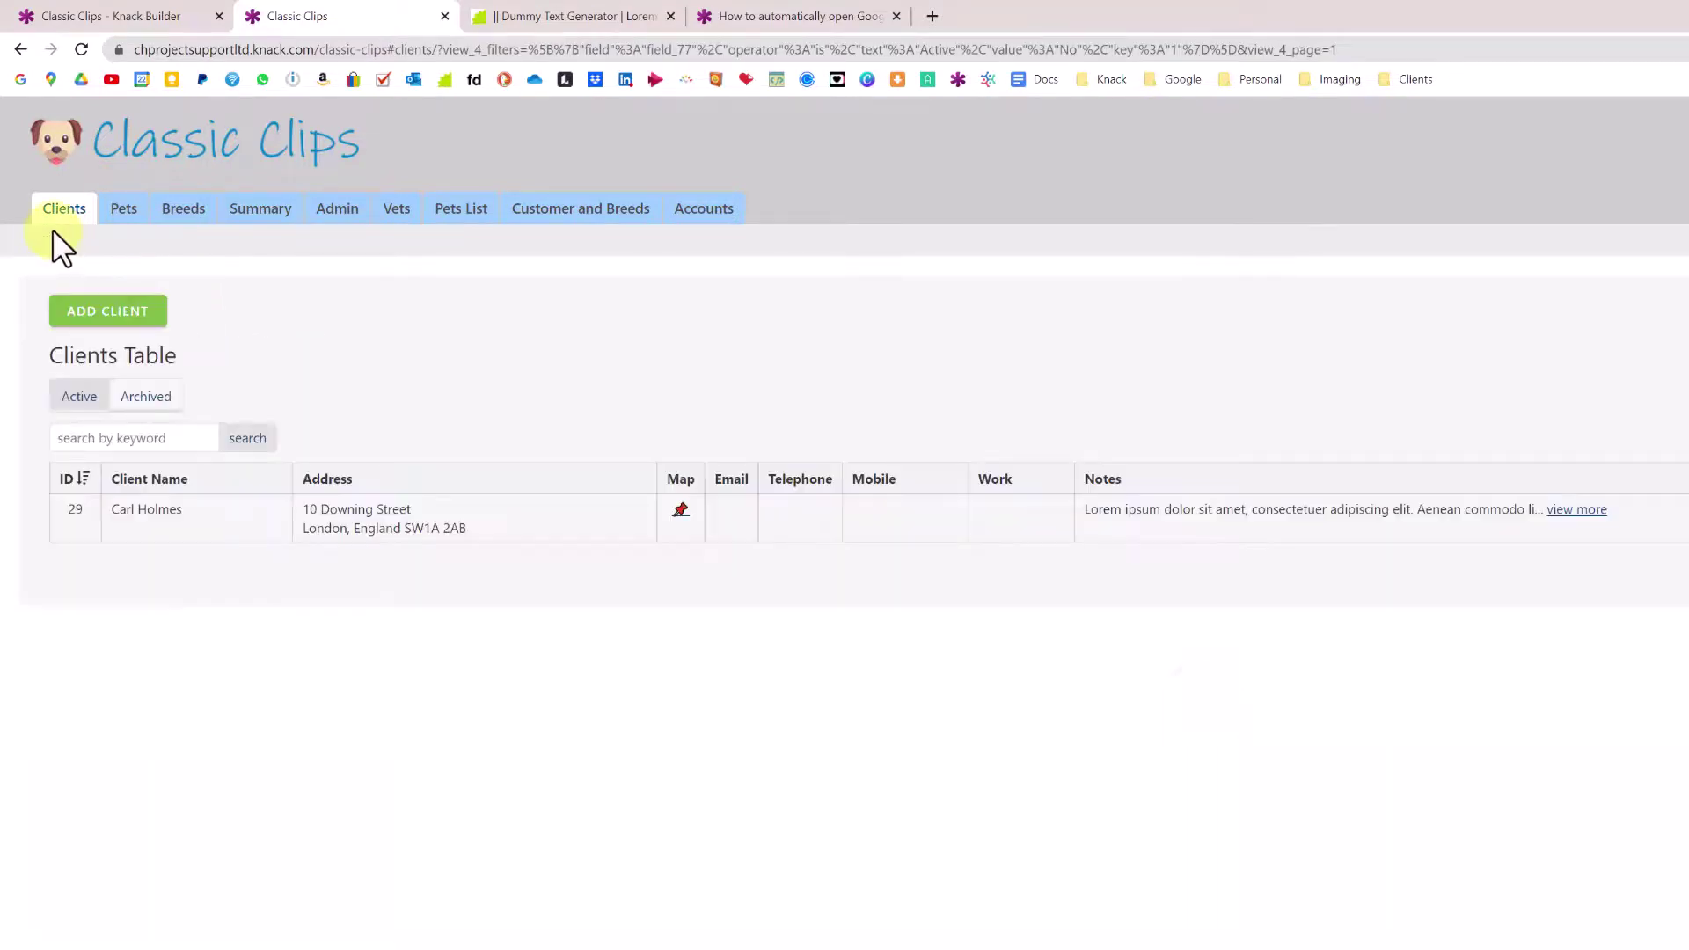
pyautogui.moveTo(470, 529); pyautogui.dragTo(310, 507)
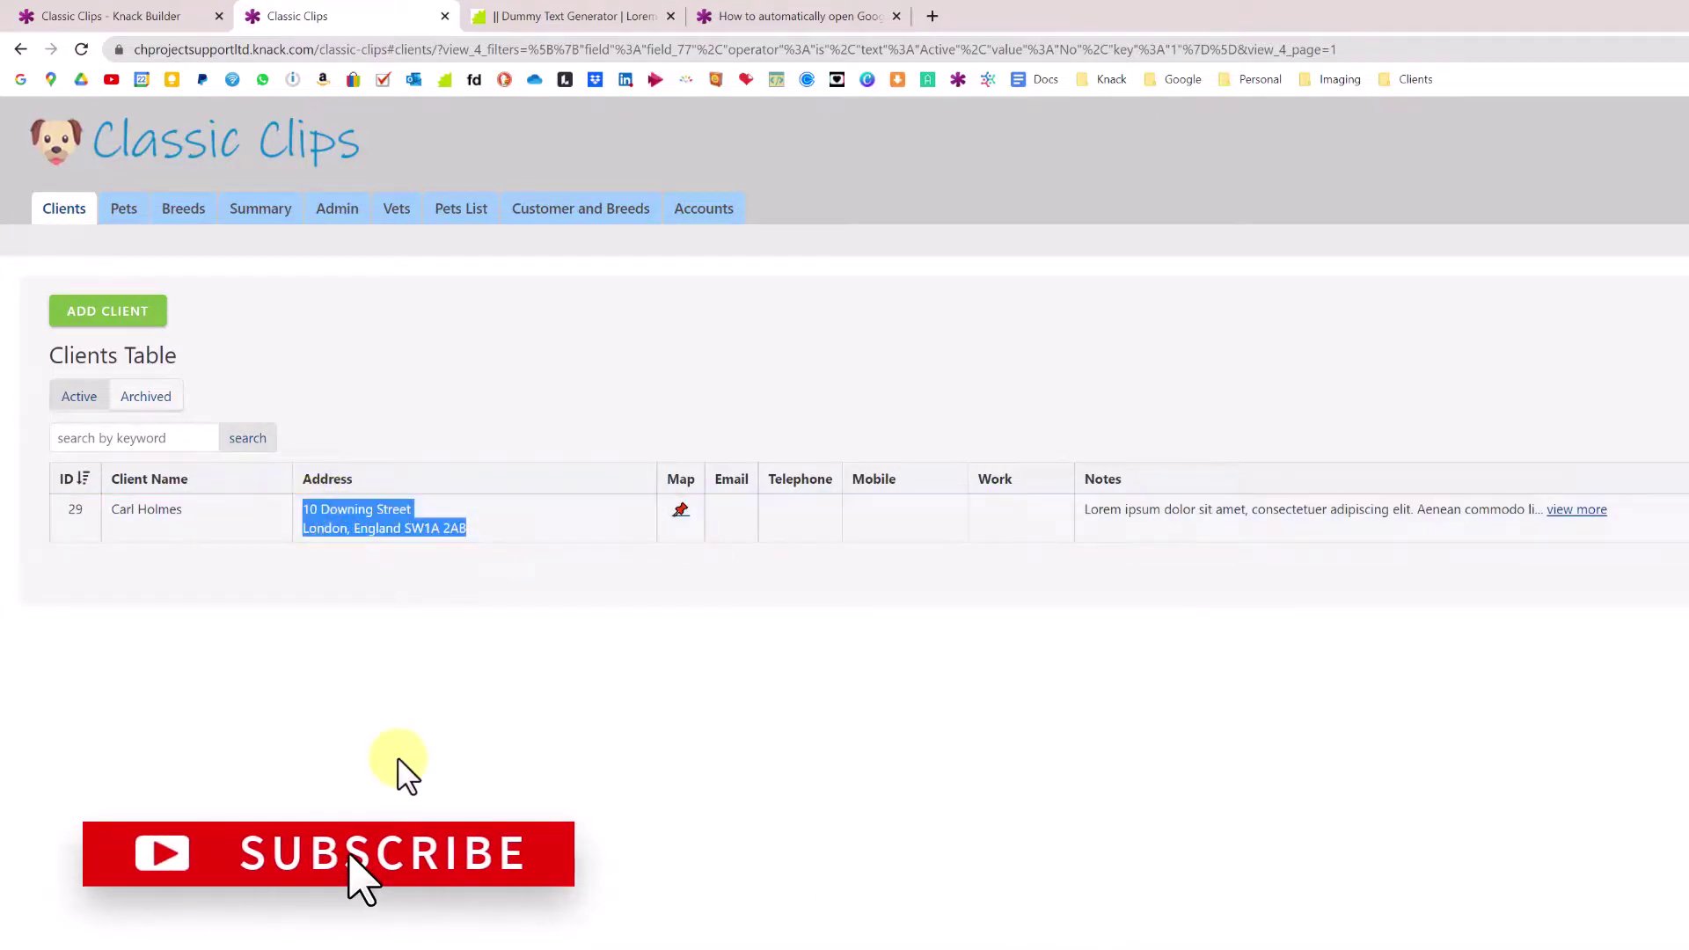
pyautogui.click(458, 695)
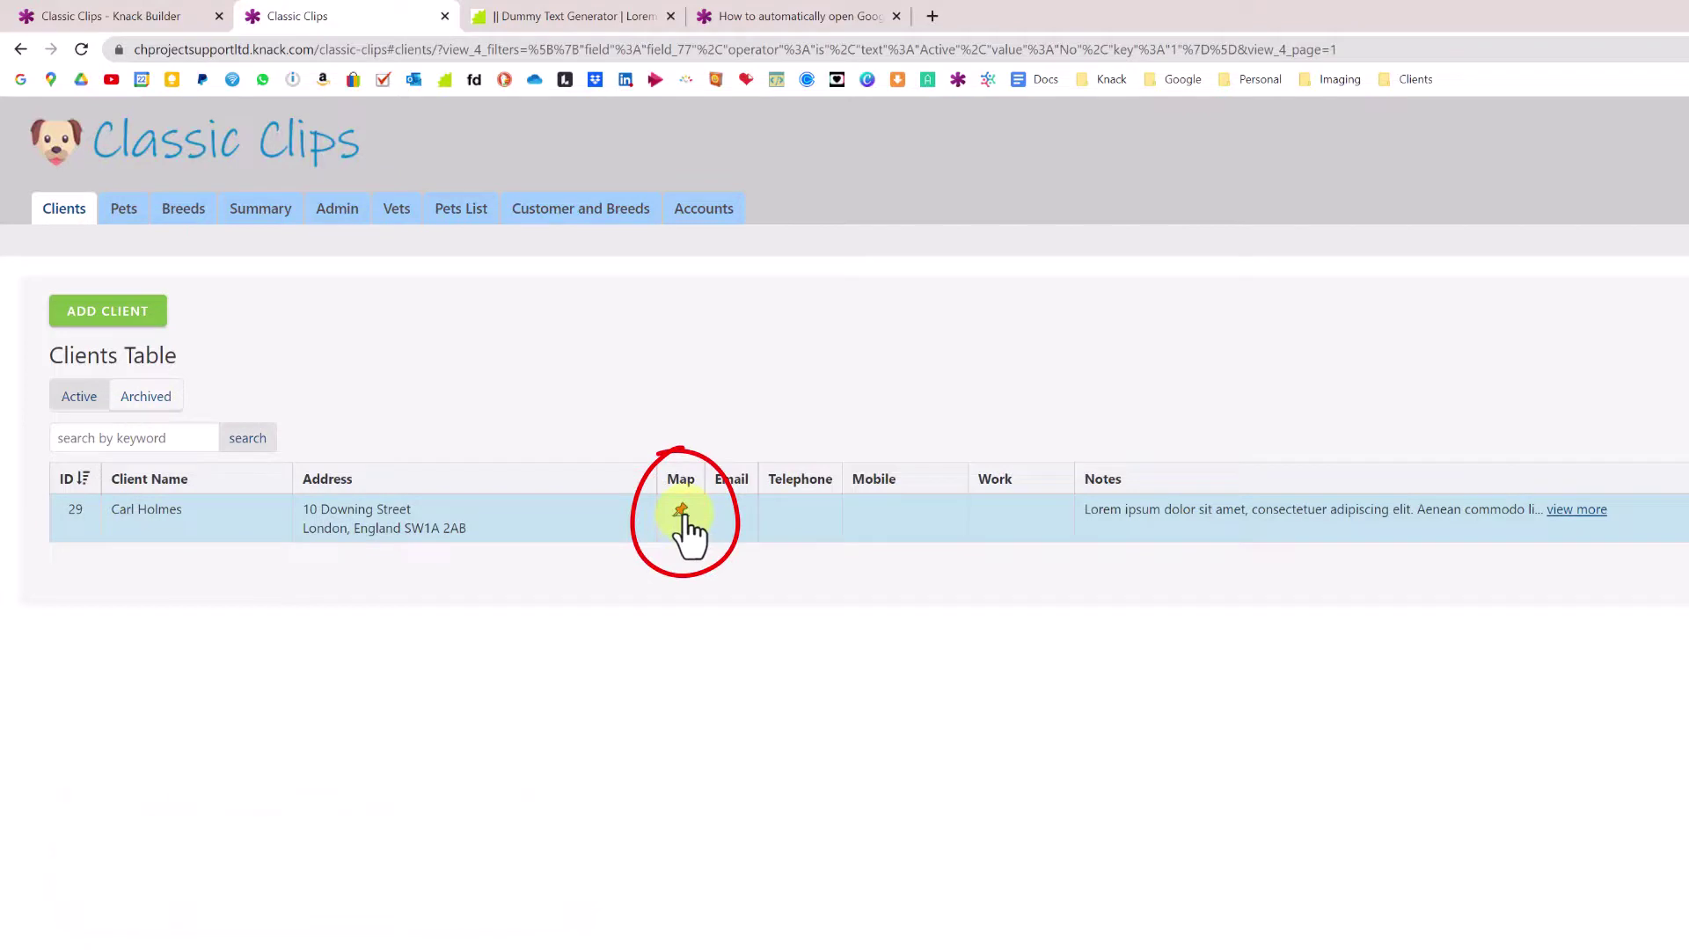